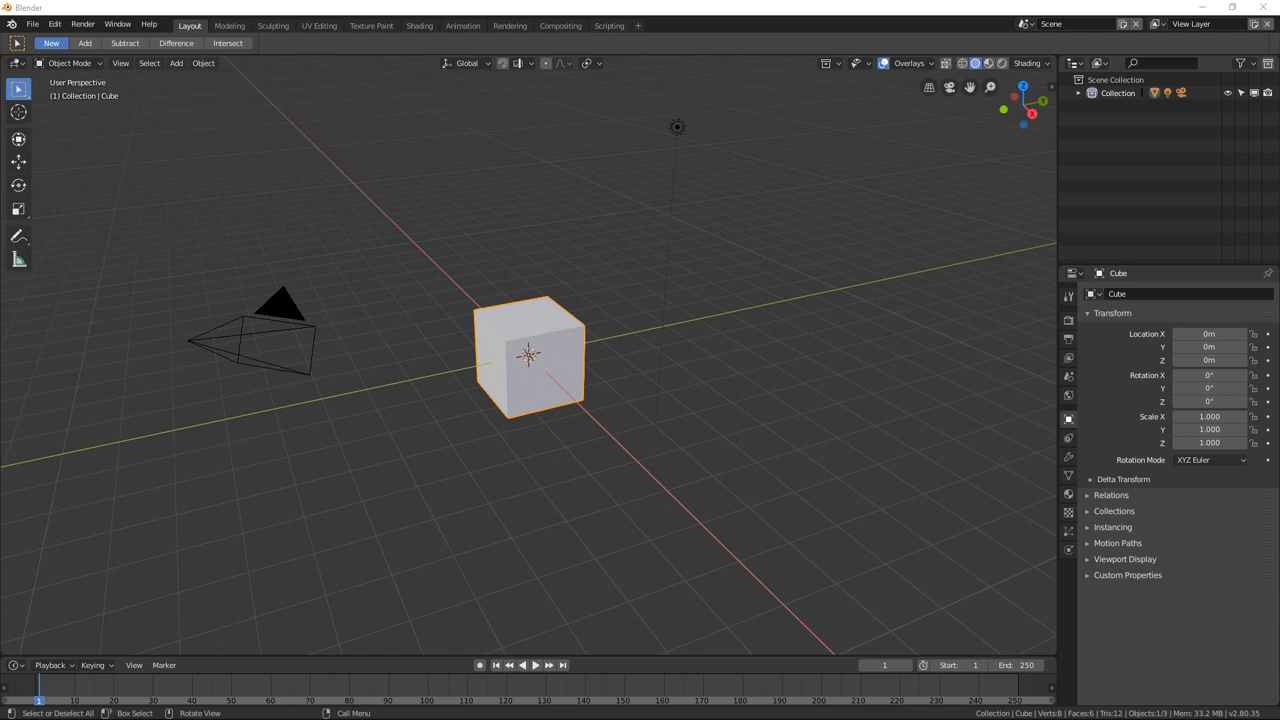
# - Orbit the viewport slightly around the default cube, camera and light
pyautogui.moveTo(515, 349)
pyautogui.mouseDown(button='middle')
pyautogui.moveTo(594, 334)
pyautogui.moveTo(489, 332)
pyautogui.moveTo(503, 328)
pyautogui.mouseUp(button='middle')
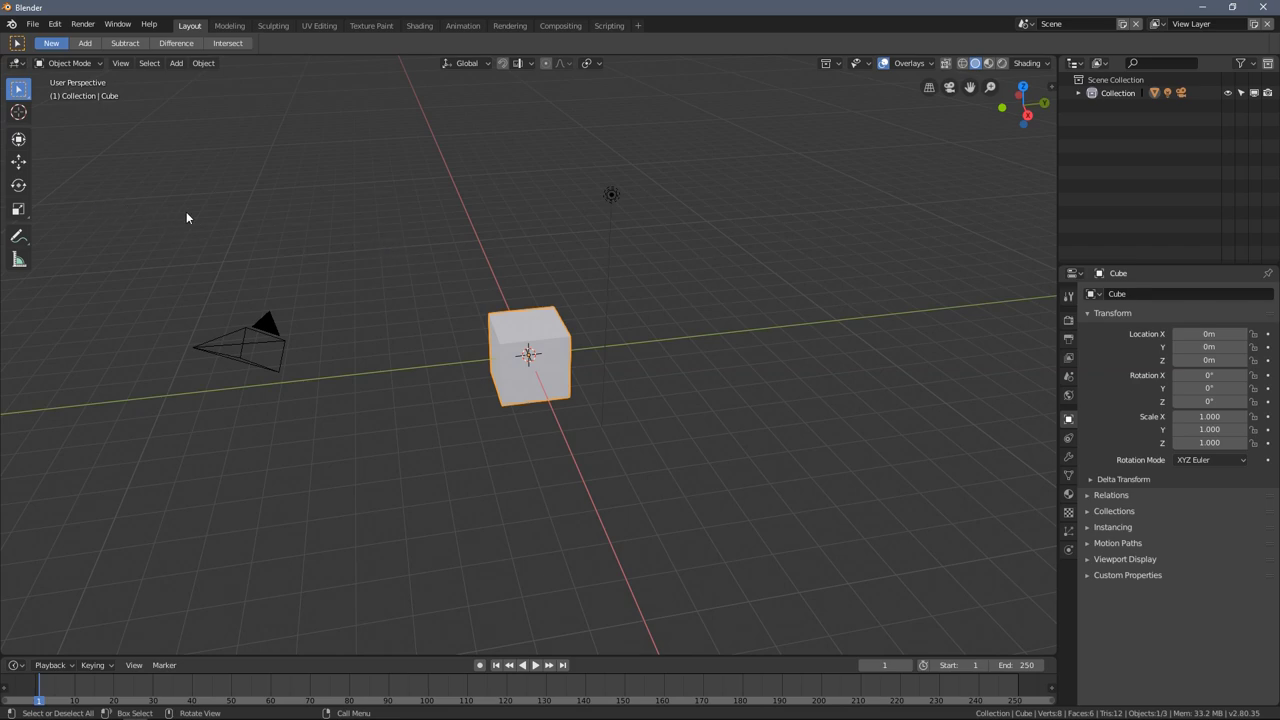
# - Select the light, then the camera, then the cube, one at a time
pyautogui.moveTo(186, 217); pyautogui.dragTo(439, 243, button='middle')
pyautogui.moveTo(529, 256); pyautogui.dragTo(514, 265, button='middle')
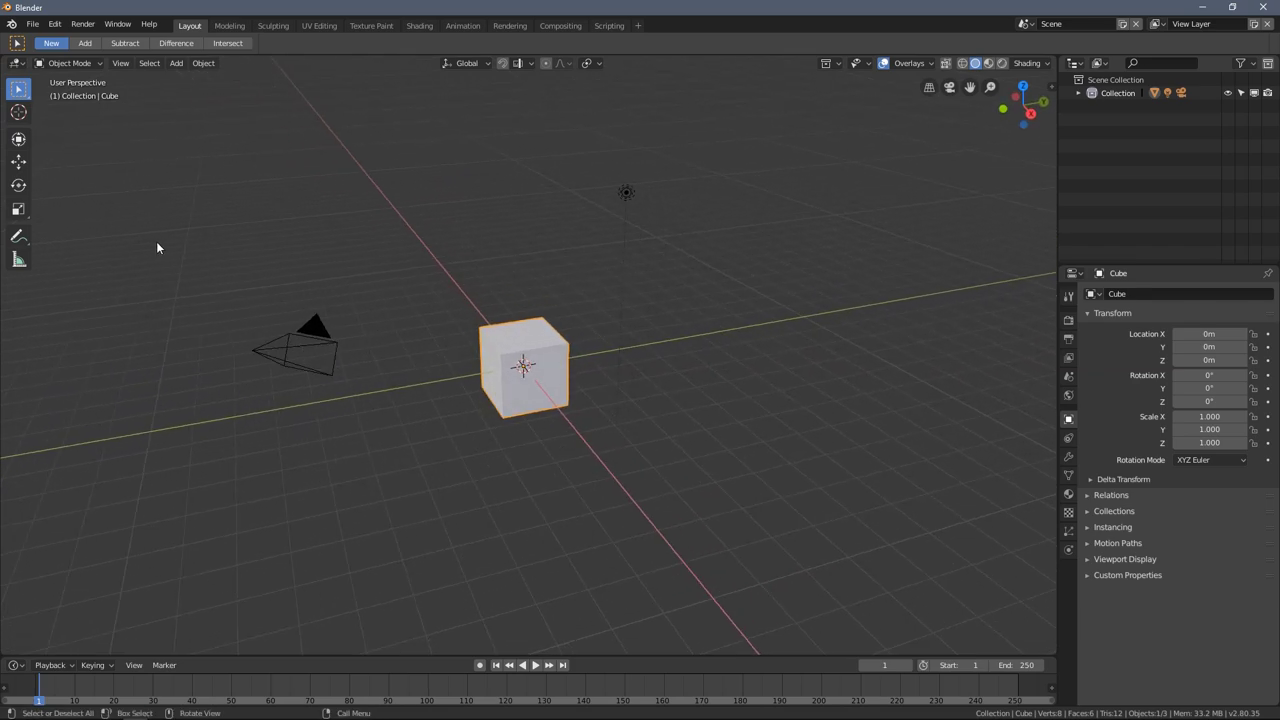
pyautogui.click(519, 262)
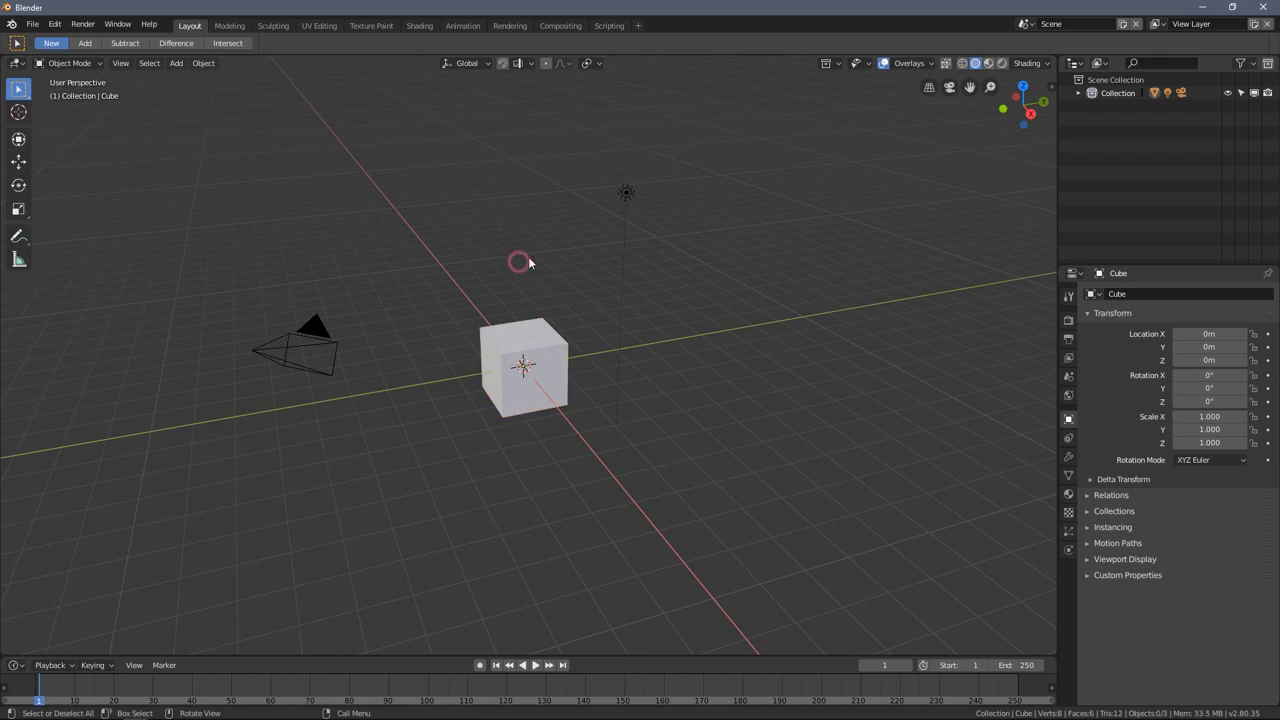
pyautogui.click(626, 196)
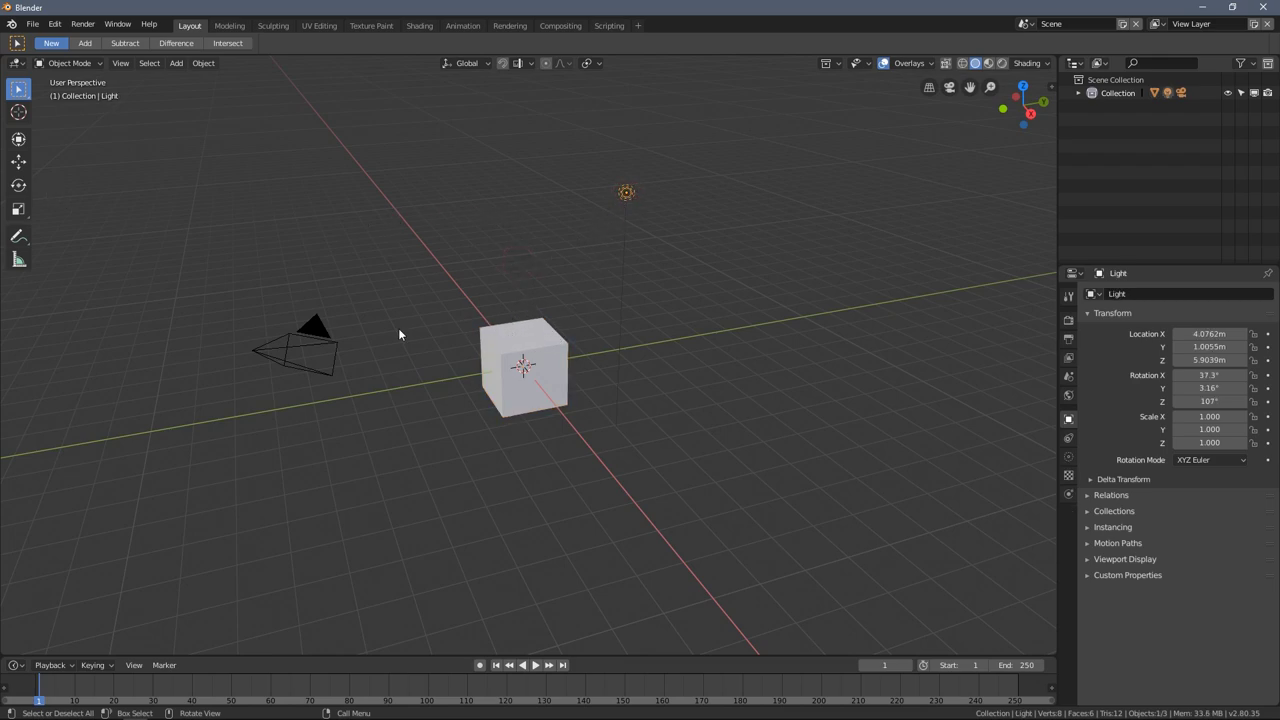
pyautogui.click(308, 337)
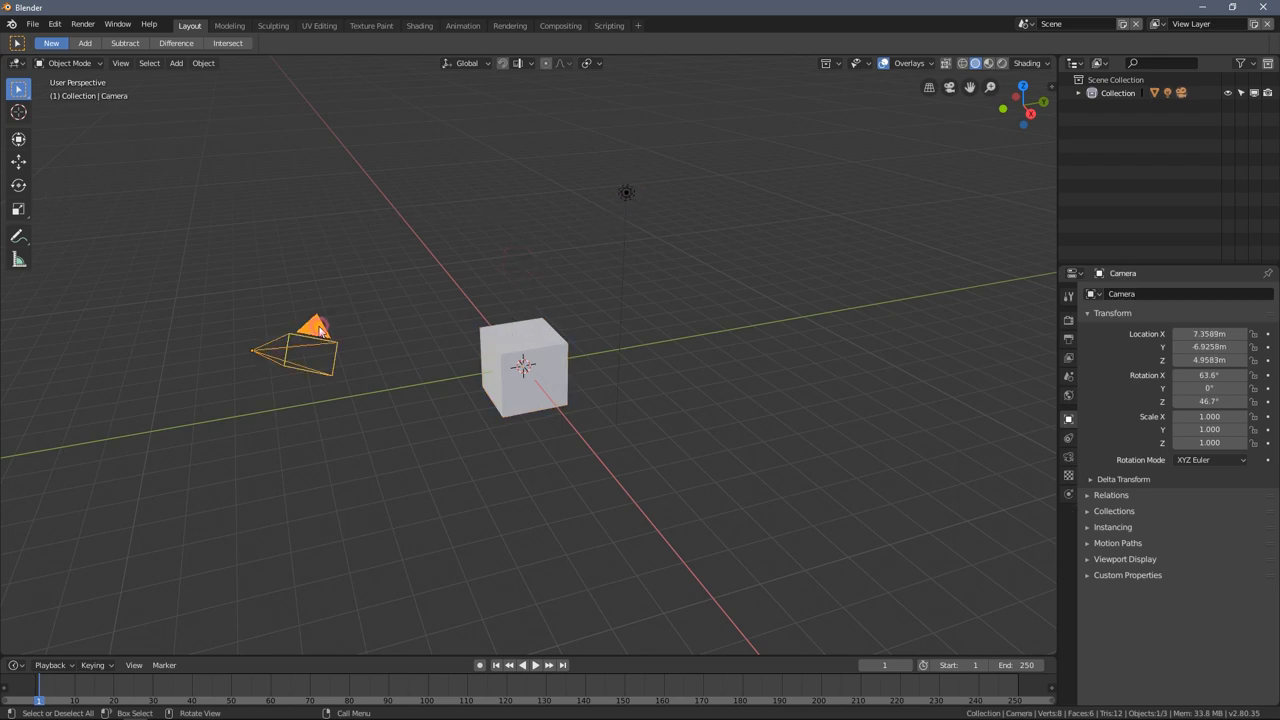
pyautogui.click(500, 343)
# - Shift-click the light and camera to add them to the cube selection
pyautogui.moveTo(534, 286)
pyautogui.mouseDown(button='middle')
pyautogui.moveTo(443, 289)
pyautogui.moveTo(471, 257)
pyautogui.moveTo(540, 292)
pyautogui.moveTo(520, 269)
pyautogui.mouseUp(button='middle')
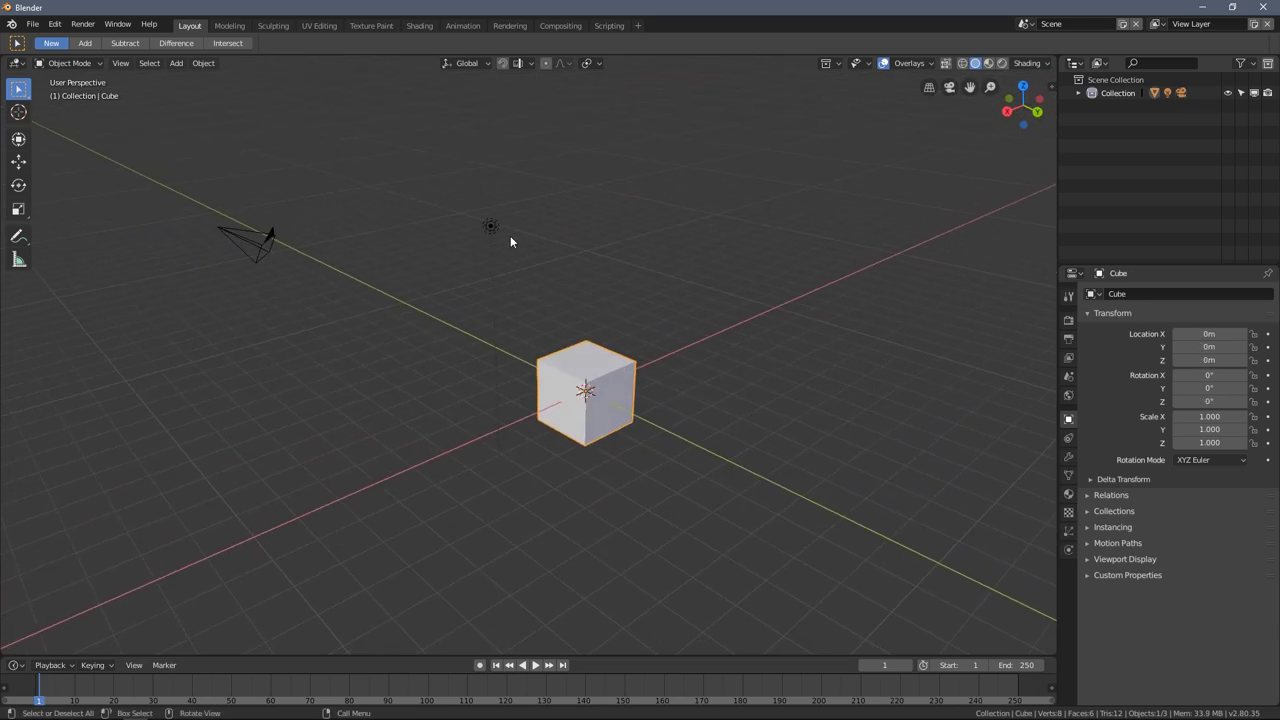
pyautogui.keyDown('shift'); pyautogui.click(491, 228); pyautogui.keyUp('shift')
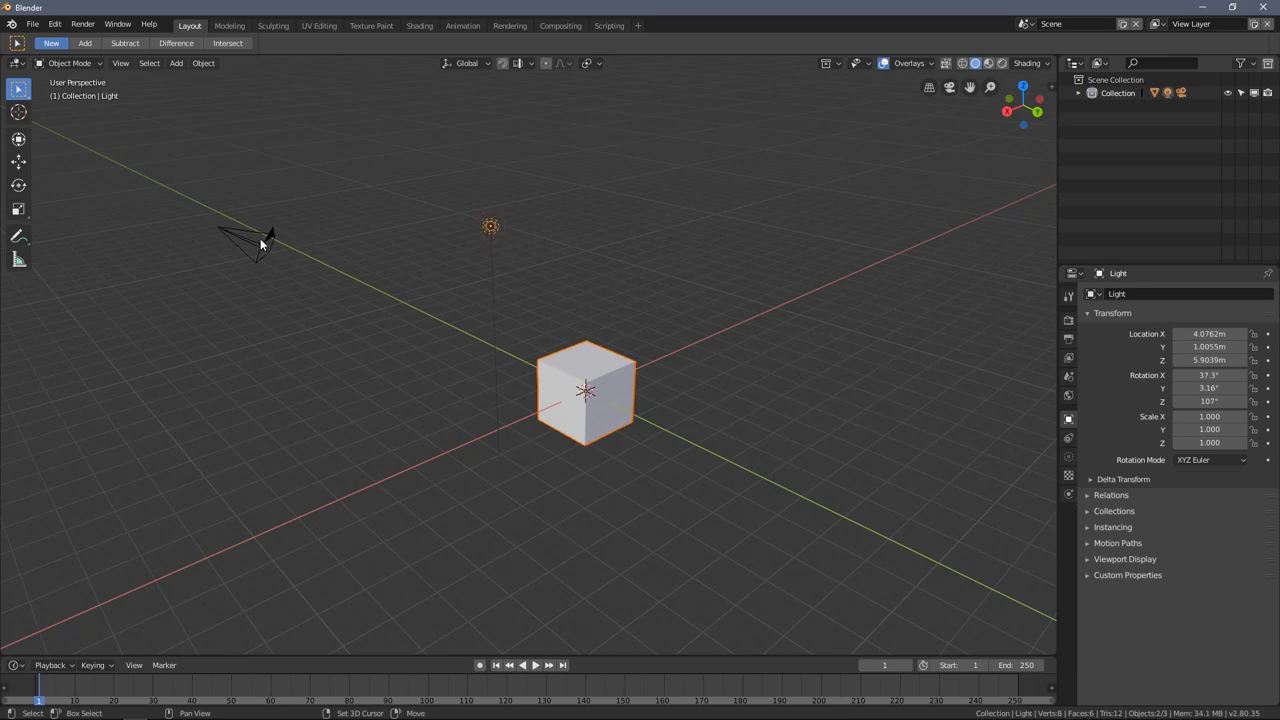
pyautogui.keyDown('shift'); pyautogui.click(262, 243); pyautogui.keyUp('shift')
pyautogui.moveTo(620, 351); pyautogui.dragTo(600, 300, button='middle')
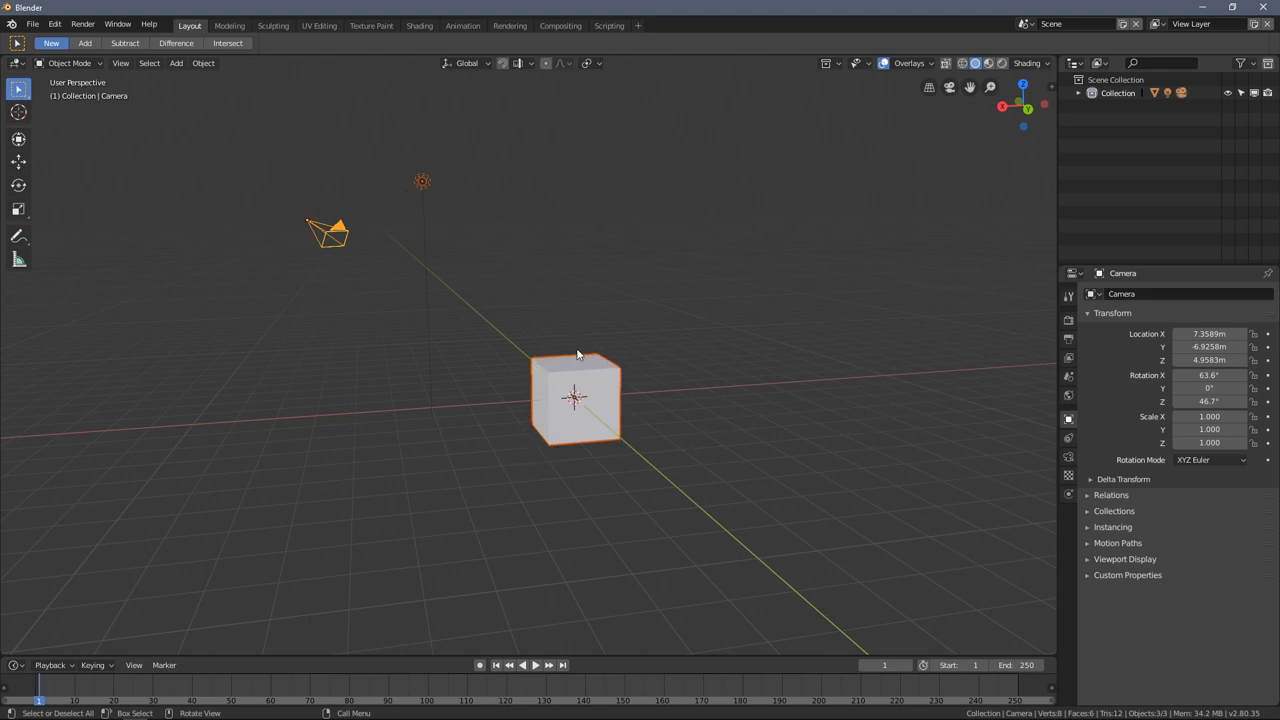
# - Reselect the cube, light and camera together, then click empty space to deselect everything
pyautogui.moveTo(354, 263); pyautogui.dragTo(428, 274, button='middle')
pyautogui.click(406, 217)
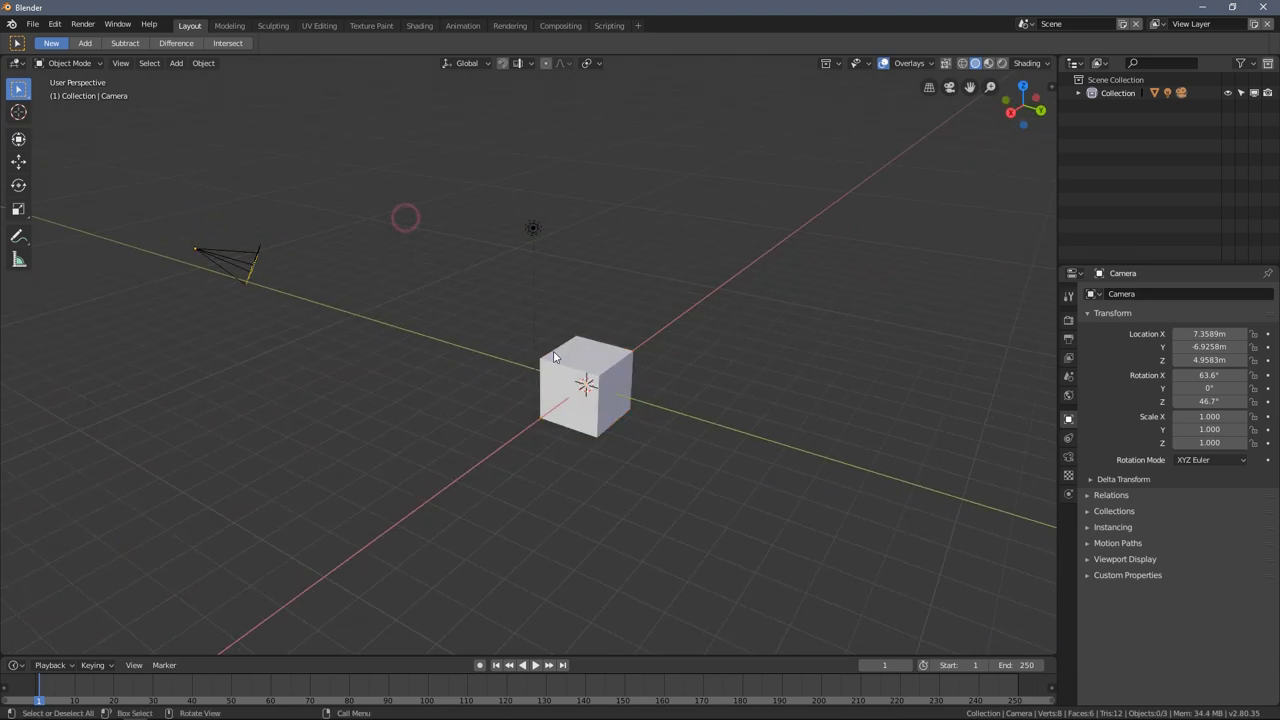
pyautogui.click(587, 348)
pyautogui.keyDown('shift'); pyautogui.click(532, 228); pyautogui.keyUp('shift')
pyautogui.moveTo(532, 235); pyautogui.dragTo(440, 255, button='middle')
pyautogui.keyDown('shift'); pyautogui.click(295, 234); pyautogui.keyUp('shift')
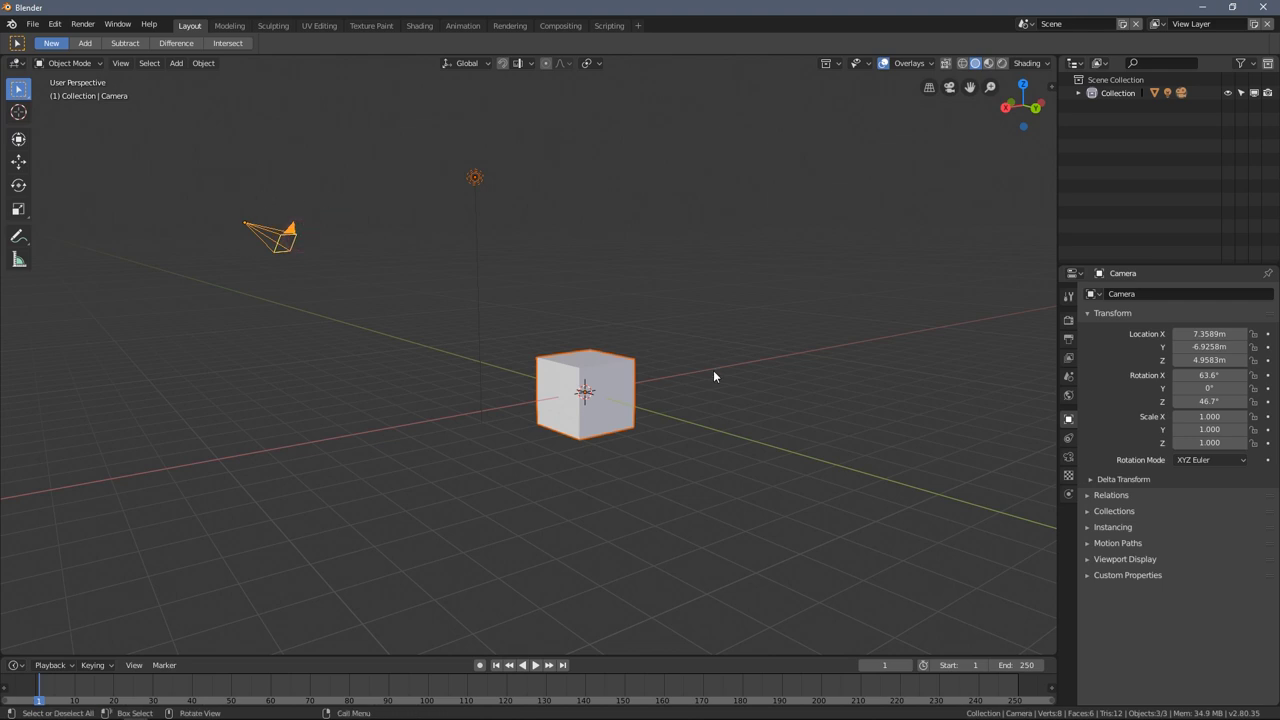
pyautogui.click(374, 223)
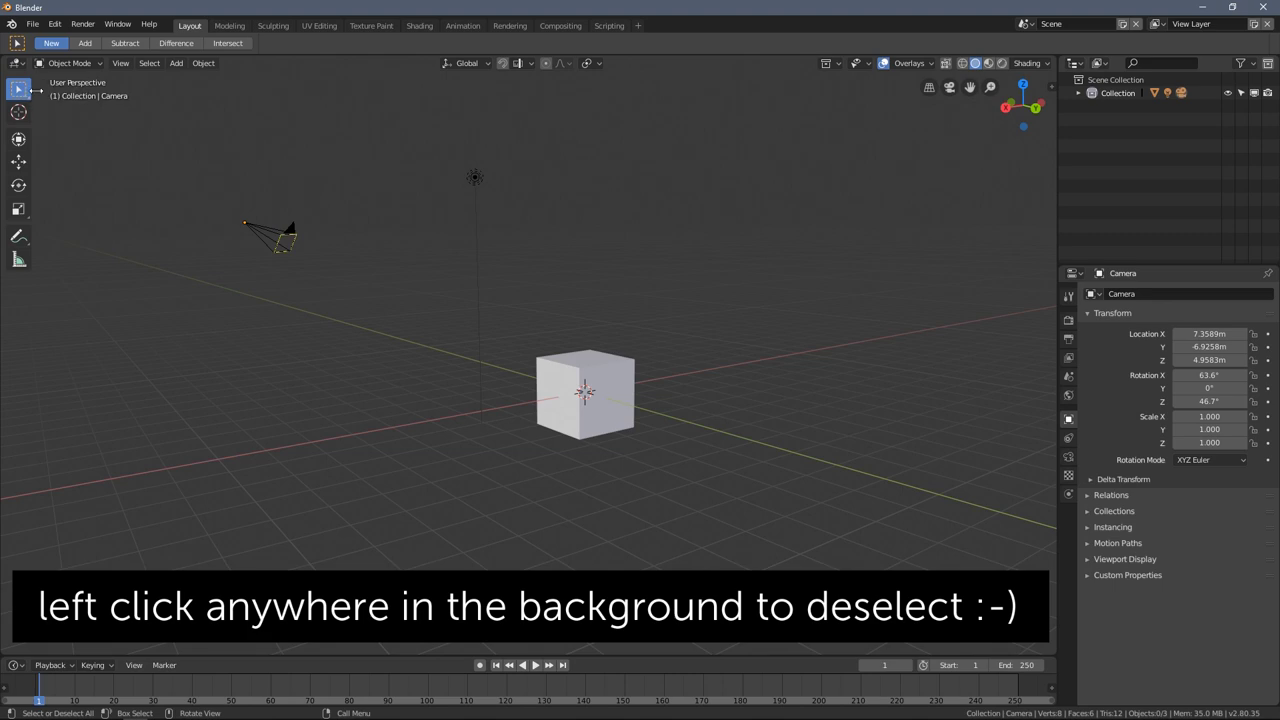
# - Widen the toolbar to show tool names and switch to the plain Select tool
pyautogui.moveTo(35, 90); pyautogui.dragTo(100, 88)
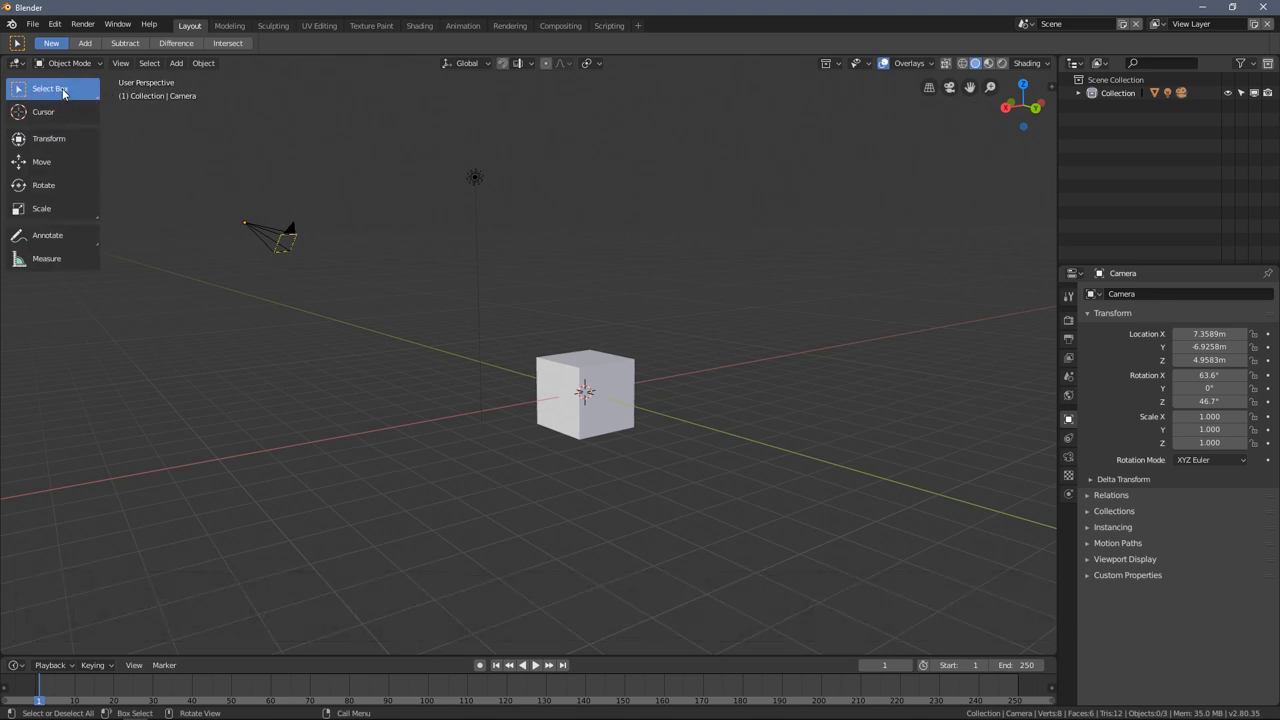
pyautogui.click(63, 90)
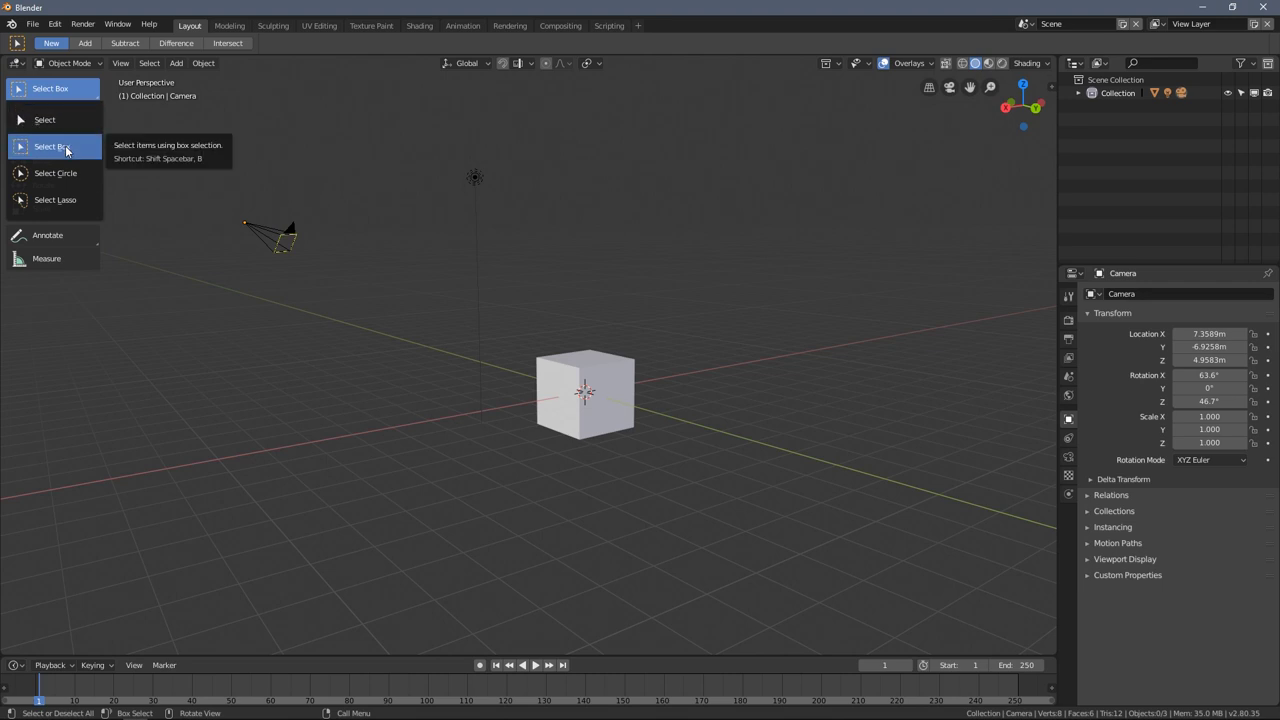
pyautogui.click(56, 120)
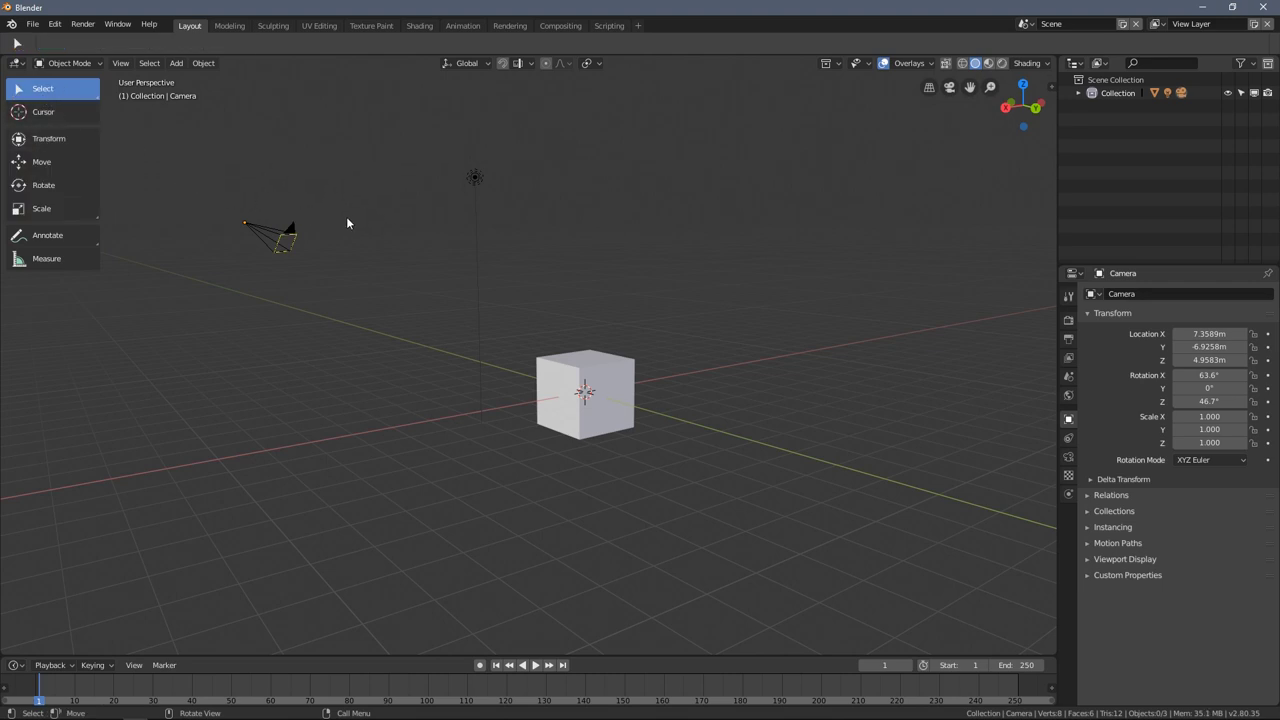
pyautogui.click(347, 130)
# - Click-select the light, cube and camera in turn, then return to the Select Box tool
pyautogui.click(476, 180)
pyautogui.click(576, 358)
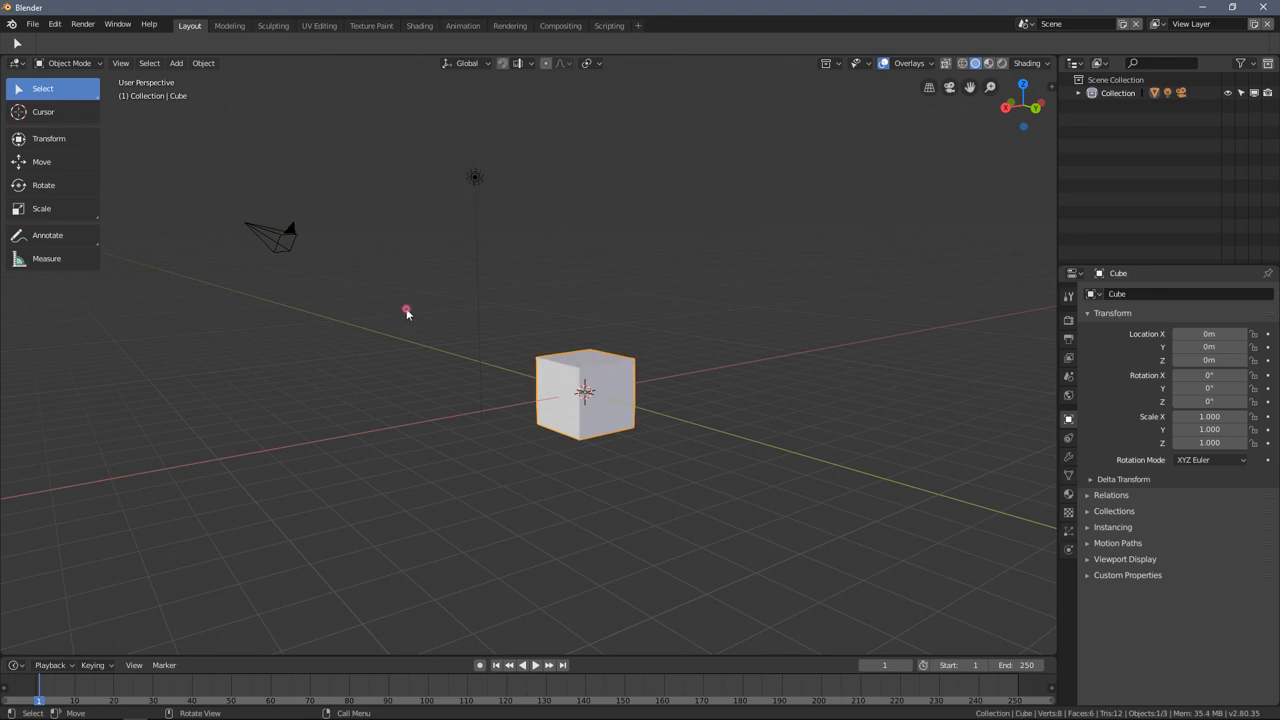
pyautogui.click(276, 235)
pyautogui.moveTo(358, 200); pyautogui.dragTo(558, 191, button='middle')
pyautogui.click(548, 176)
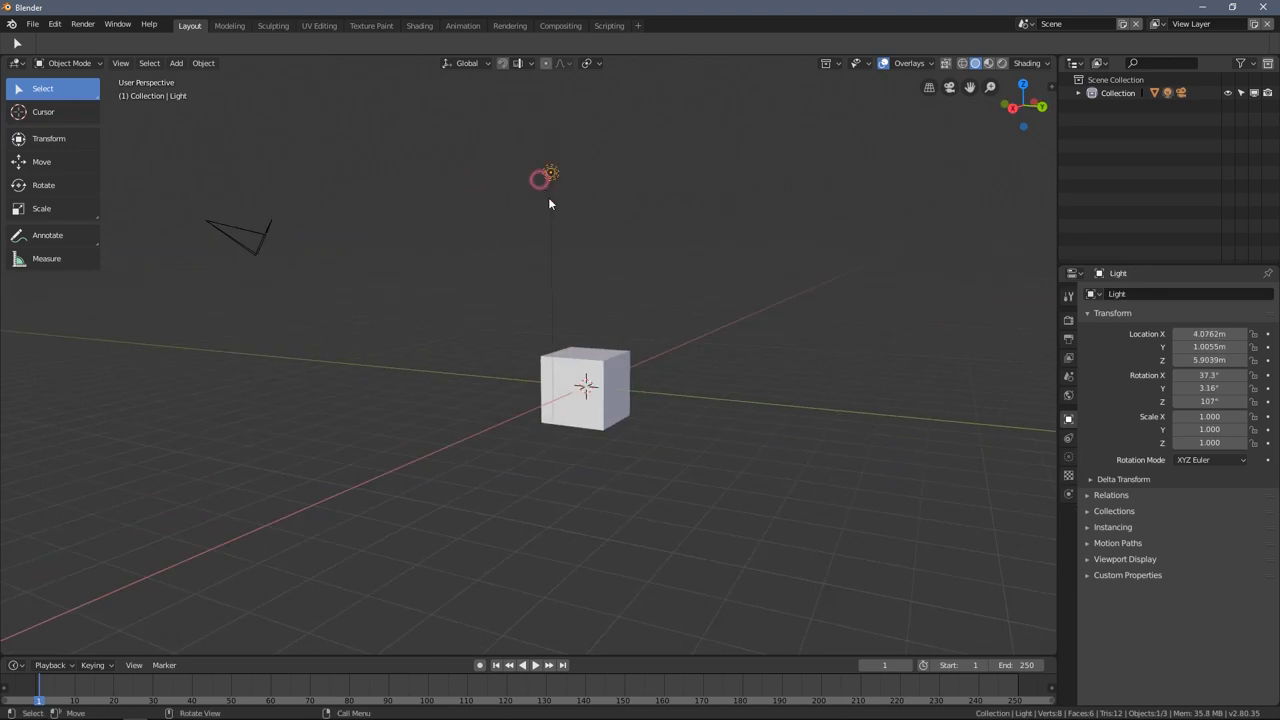
pyautogui.click(597, 351)
pyautogui.click(375, 238)
pyautogui.moveTo(78, 94); pyautogui.dragTo(50, 138)
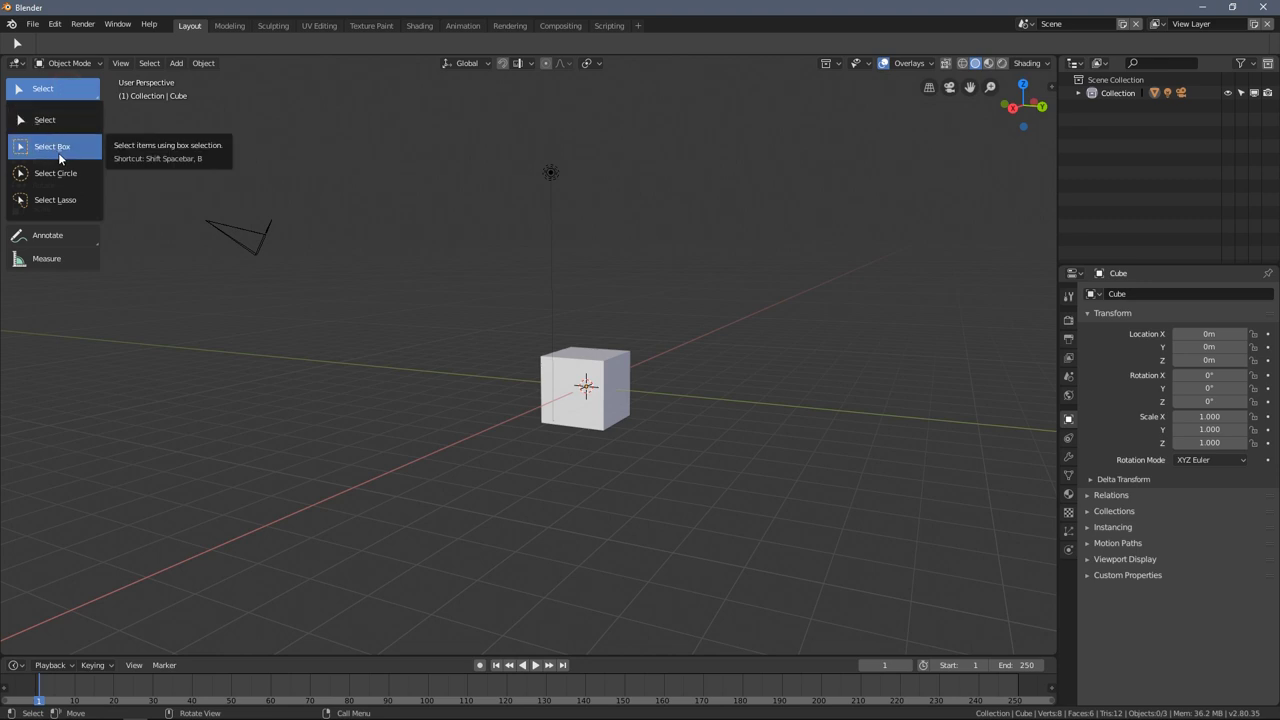
pyautogui.click(48, 151)
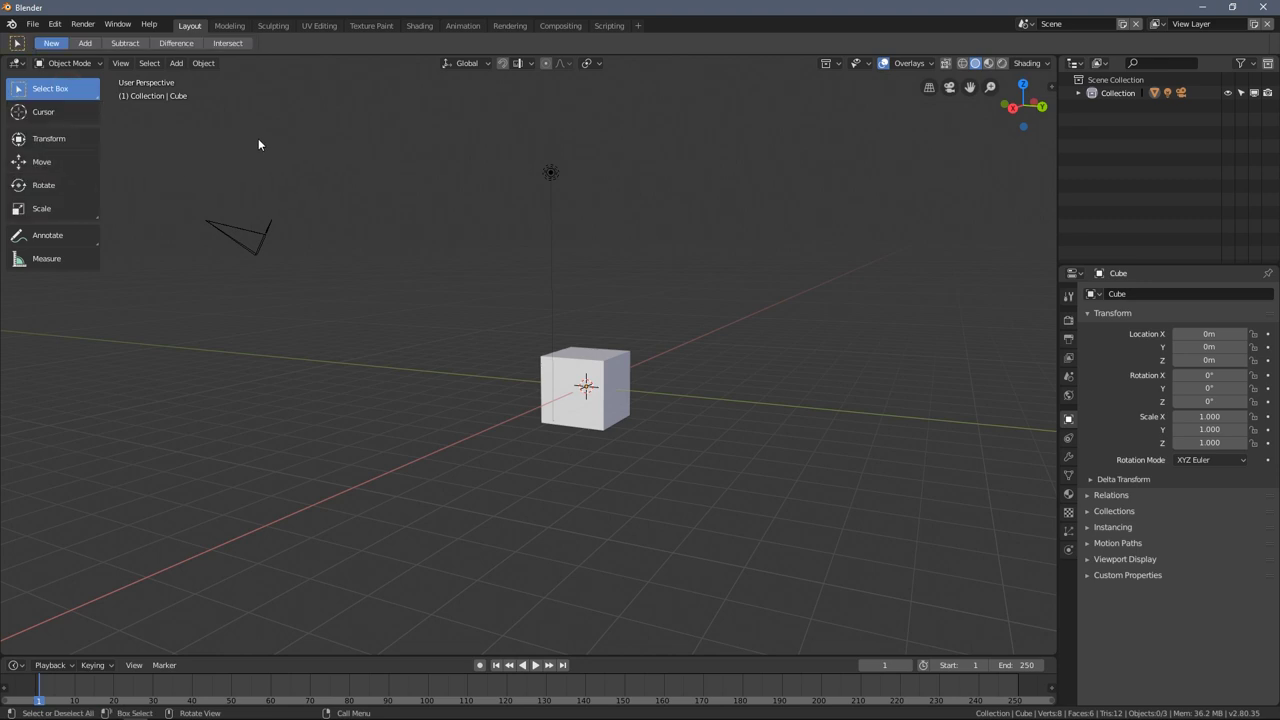
pyautogui.moveTo(232, 110); pyautogui.dragTo(681, 472)
pyautogui.moveTo(681, 472); pyautogui.dragTo(543, 263, button='middle')
pyautogui.click(610, 245)
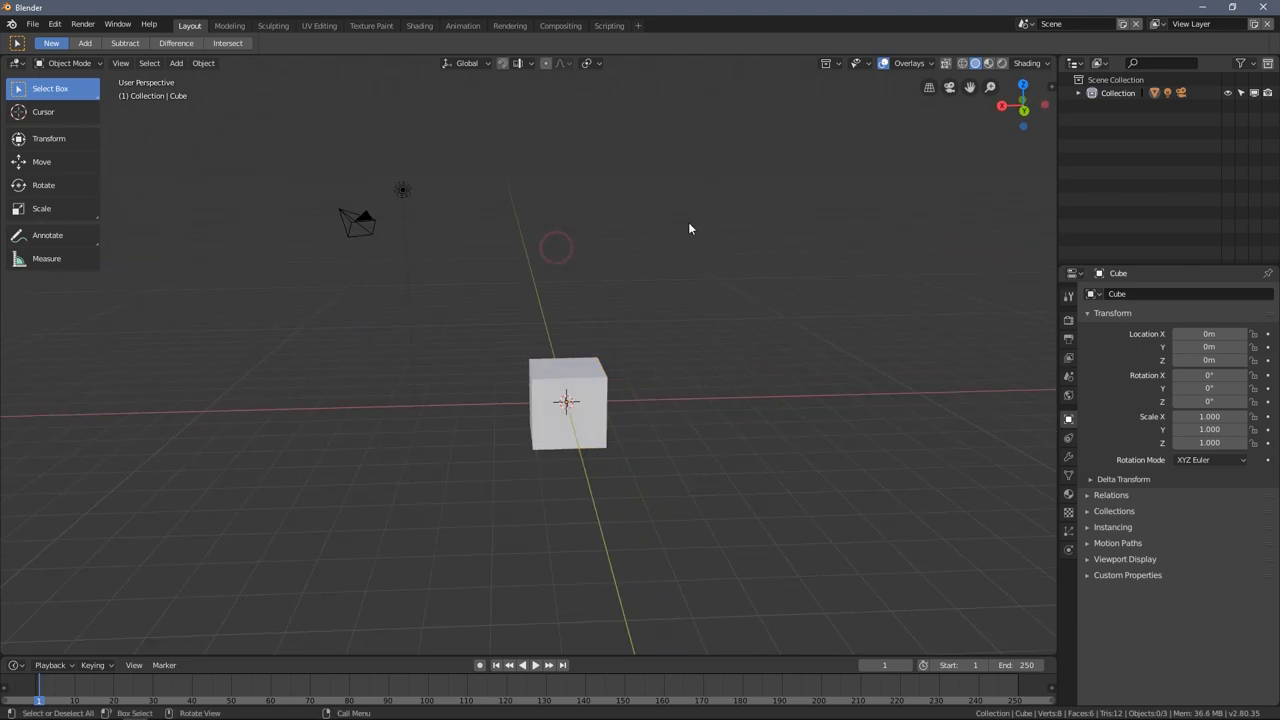
pyautogui.moveTo(685, 200); pyautogui.dragTo(526, 381)
pyautogui.moveTo(468, 158); pyautogui.dragTo(348, 258)
pyautogui.click(253, 197)
pyautogui.moveTo(292, 157); pyautogui.dragTo(434, 280)
pyautogui.moveTo(434, 280); pyautogui.dragTo(408, 234, button='middle')
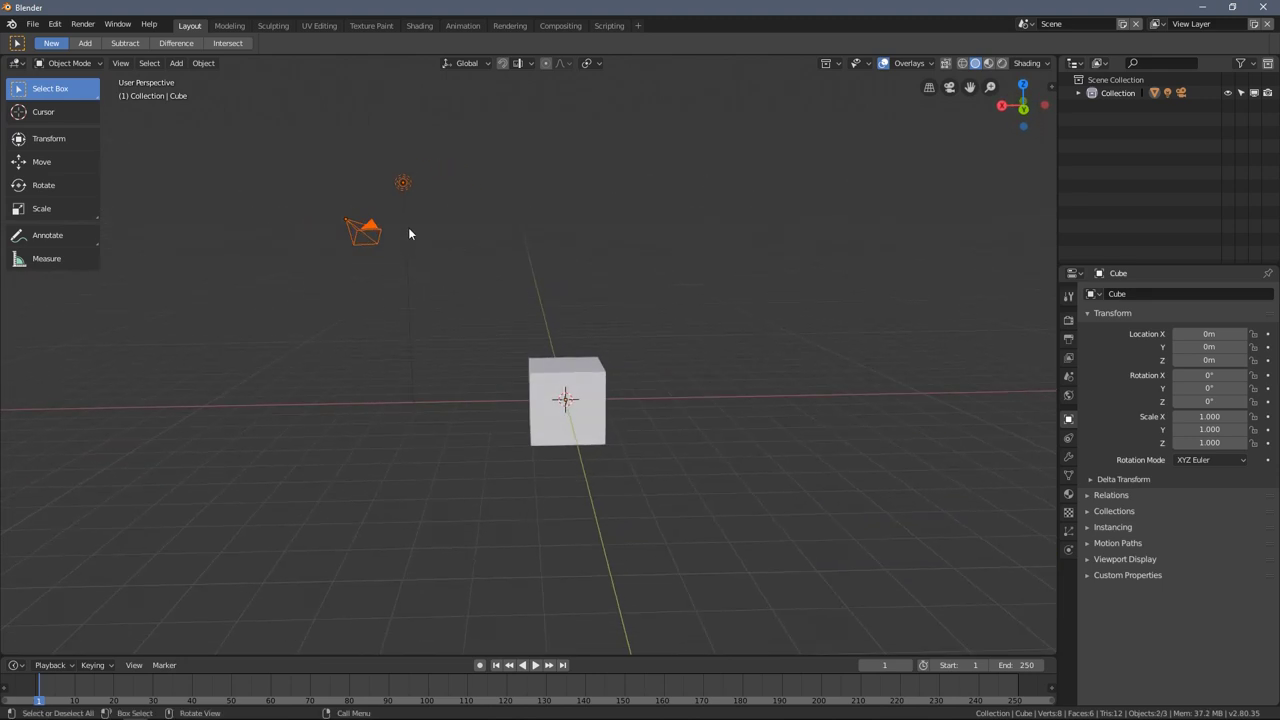
pyautogui.keyDown('shift'); pyautogui.click(557, 372); pyautogui.keyUp('shift')
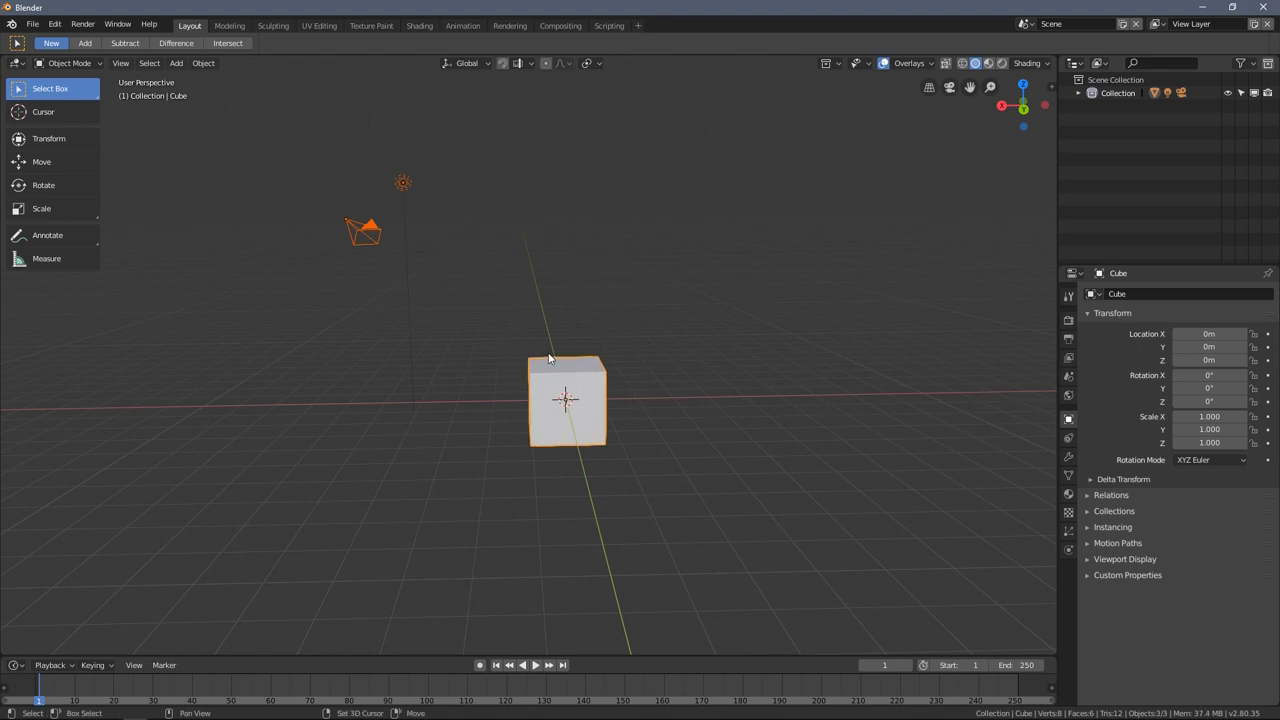
pyautogui.moveTo(549, 358); pyautogui.dragTo(577, 298, button='middle')
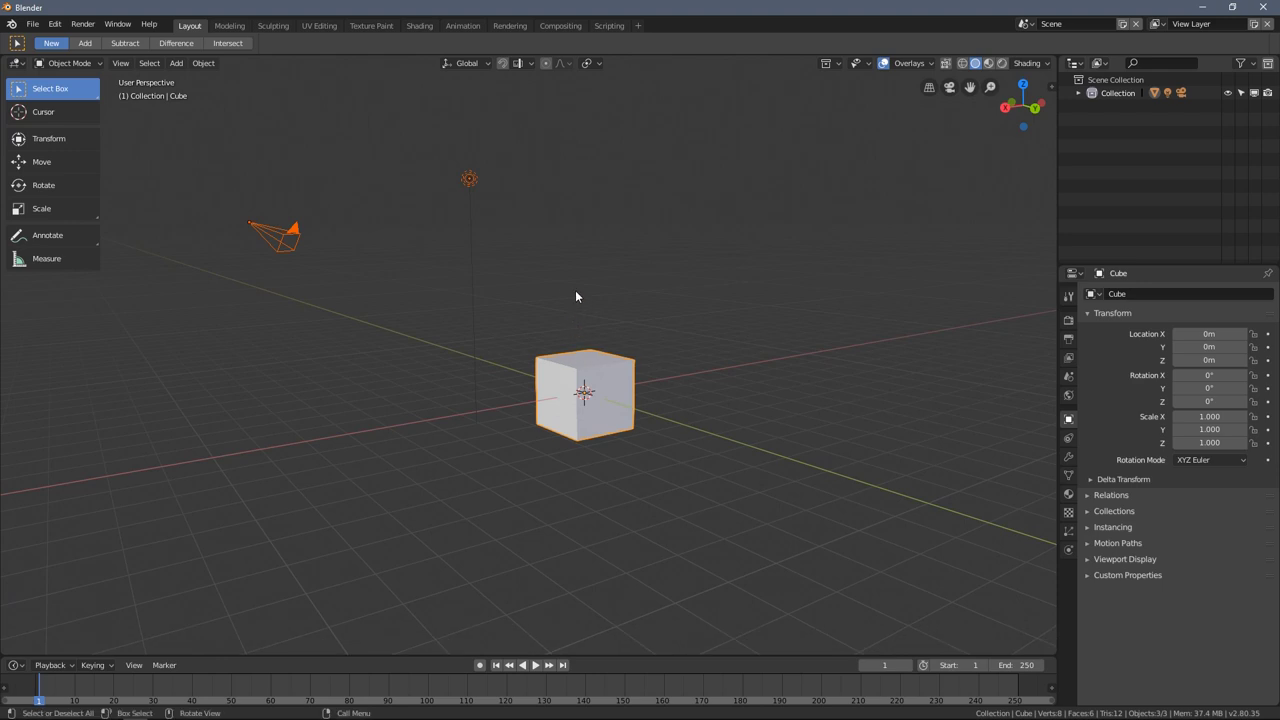
pyautogui.moveTo(671, 295); pyautogui.dragTo(548, 389)
pyautogui.keyDown('shift'); pyautogui.moveTo(524, 117); pyautogui.dragTo(430, 214); pyautogui.keyUp('shift')
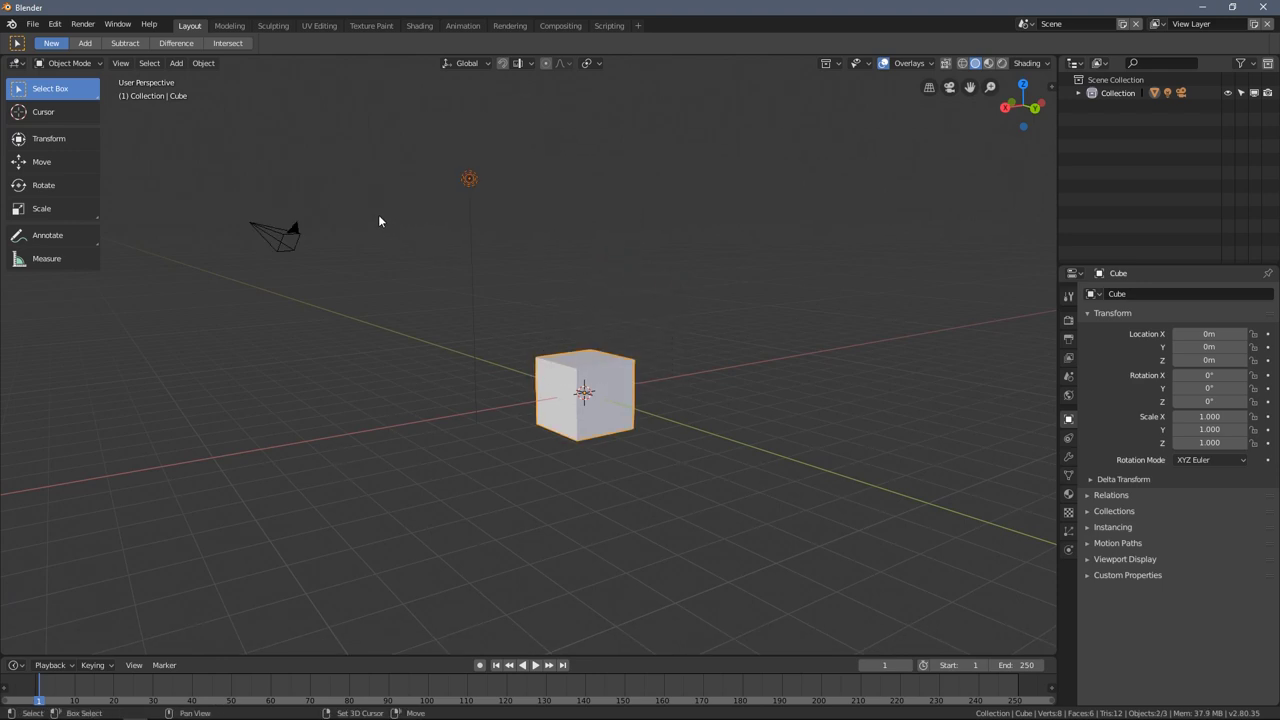
pyautogui.keyDown('shift'); pyautogui.moveTo(370, 141); pyautogui.dragTo(237, 297); pyautogui.keyUp('shift')
pyautogui.moveTo(249, 201); pyautogui.dragTo(365, 248, button='middle')
pyautogui.click(272, 224)
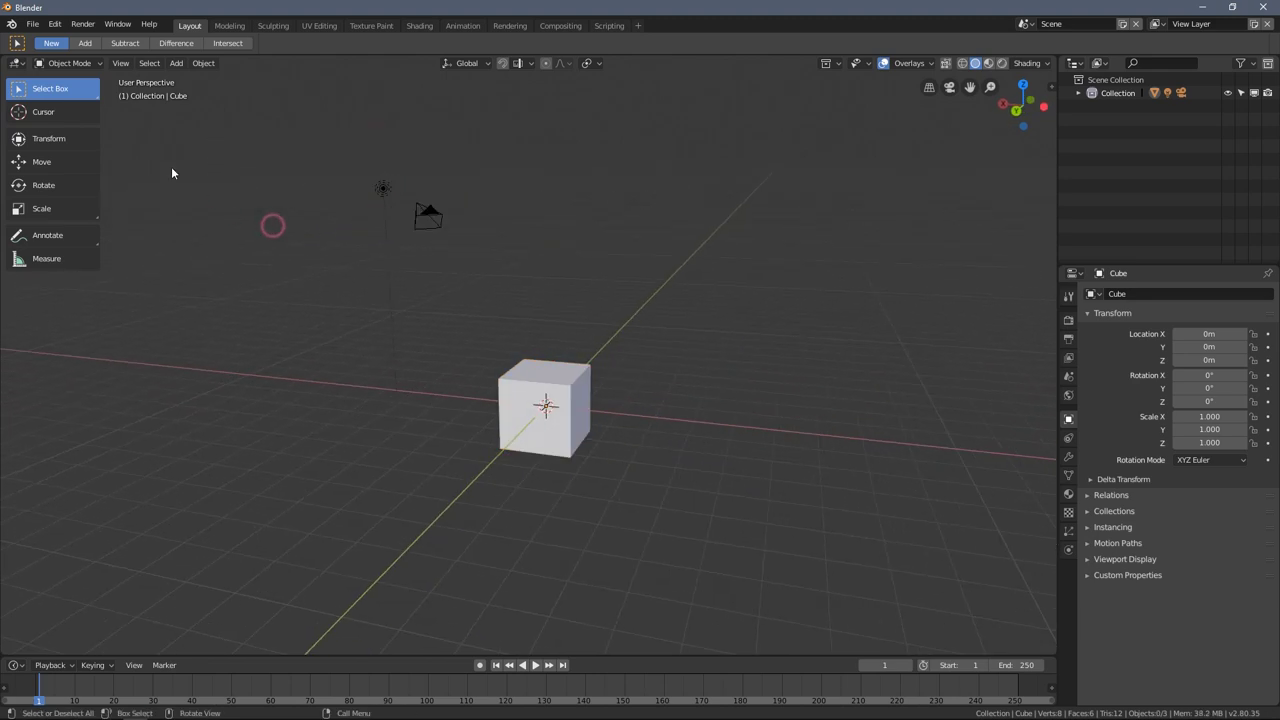
# - Switch to Select Circle and try a circle selection in empty space
pyautogui.click(62, 94)
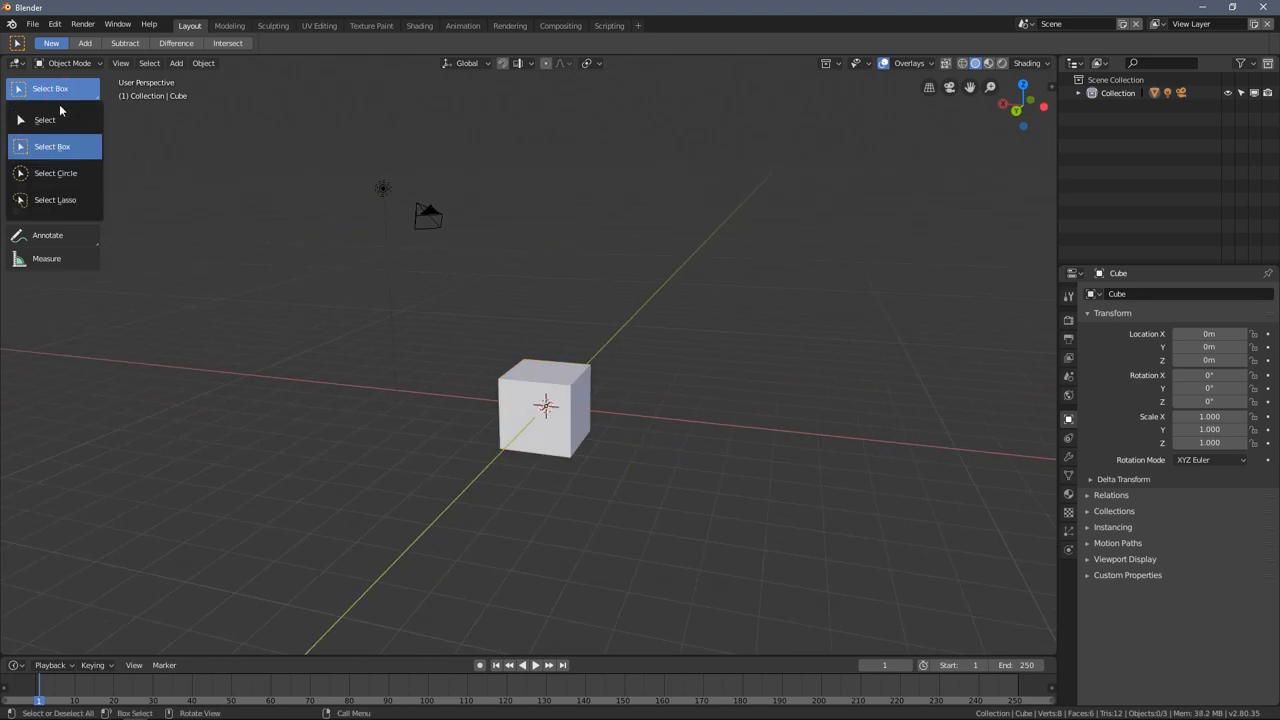
pyautogui.click(44, 184)
pyautogui.moveTo(269, 209); pyautogui.dragTo(355, 248, button='middle')
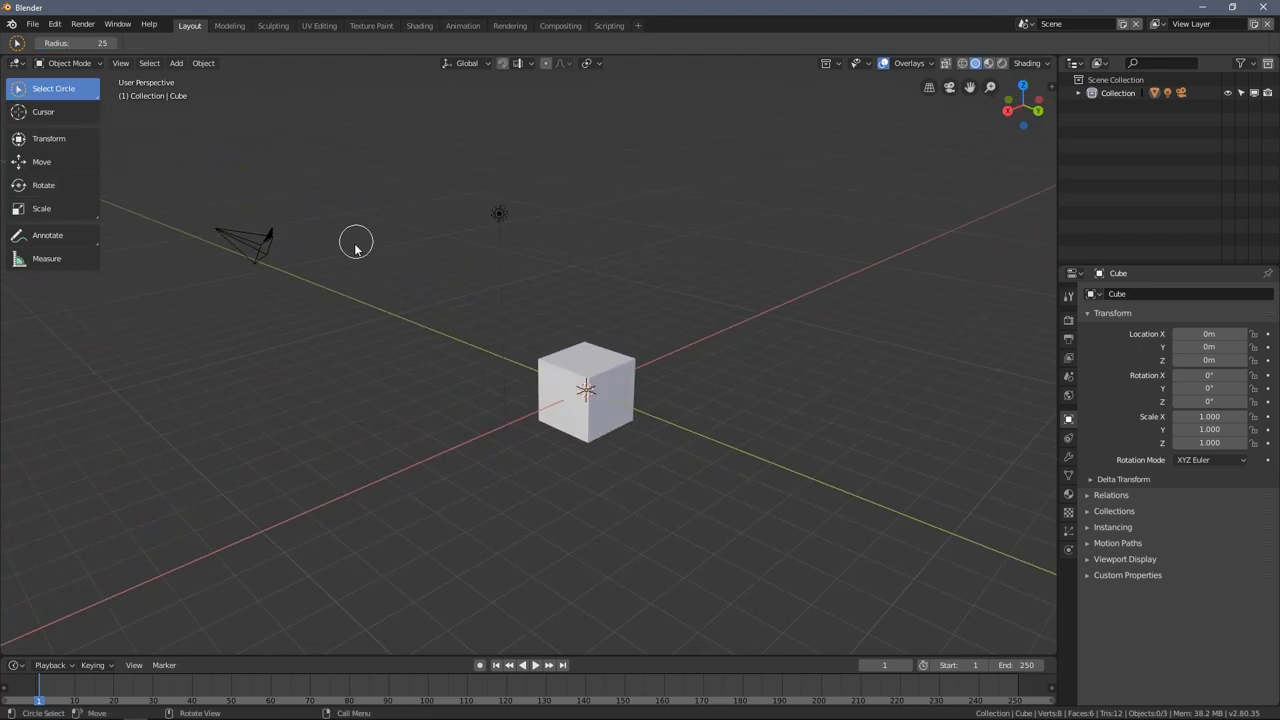
pyautogui.moveTo(305, 203)
pyautogui.mouseDown()
pyautogui.moveTo(268, 241)
pyautogui.moveTo(271, 230)
pyautogui.moveTo(233, 242)
pyautogui.moveTo(222, 222)
pyautogui.moveTo(417, 197)
pyautogui.moveTo(512, 226)
pyautogui.moveTo(577, 303)
pyautogui.moveTo(589, 366)
pyautogui.moveTo(546, 421)
pyautogui.moveTo(627, 413)
pyautogui.moveTo(530, 182)
pyautogui.moveTo(381, 386)
pyautogui.moveTo(600, 214)
pyautogui.moveTo(555, 272)
pyautogui.moveTo(773, 393)
pyautogui.moveTo(512, 180)
pyautogui.moveTo(323, 377)
pyautogui.moveTo(678, 424)
pyautogui.moveTo(384, 148)
pyautogui.moveTo(251, 212)
pyautogui.moveTo(259, 273)
pyautogui.moveTo(452, 330)
pyautogui.mouseUp()
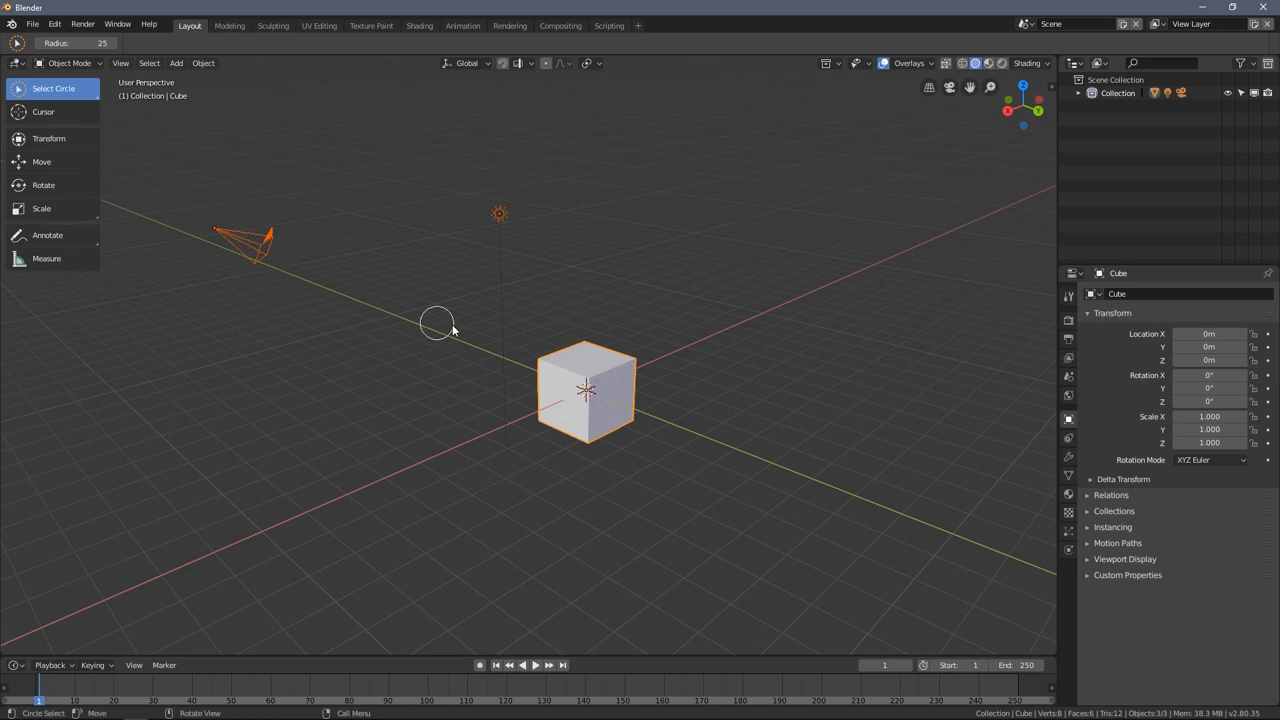
# - Orbit the scene, then open and dismiss the Object Context Menu
pyautogui.moveTo(452, 330); pyautogui.dragTo(346, 291, button='middle')
pyautogui.moveTo(440, 289); pyautogui.dragTo(357, 211, button='middle')
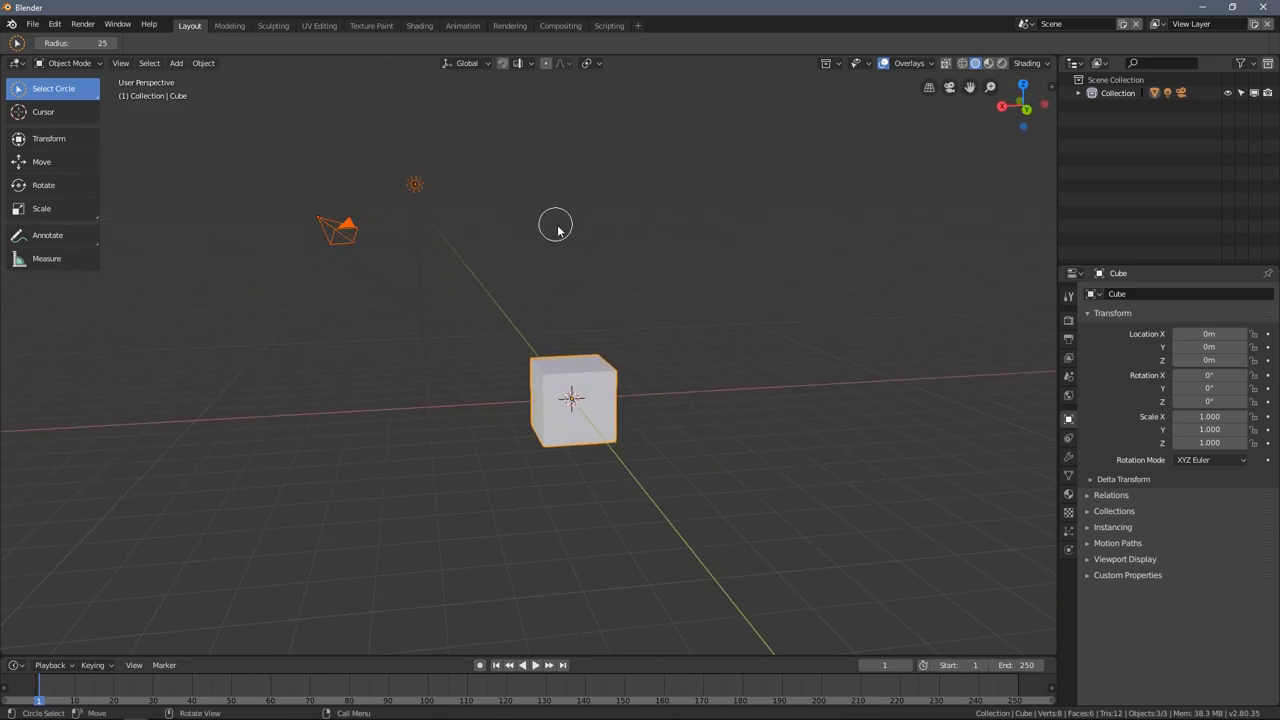
pyautogui.moveTo(571, 249)
pyautogui.mouseDown()
pyautogui.moveTo(526, 194)
pyautogui.moveTo(557, 206)
pyautogui.mouseUp()
pyautogui.moveTo(577, 240); pyautogui.dragTo(538, 224, button='middle')
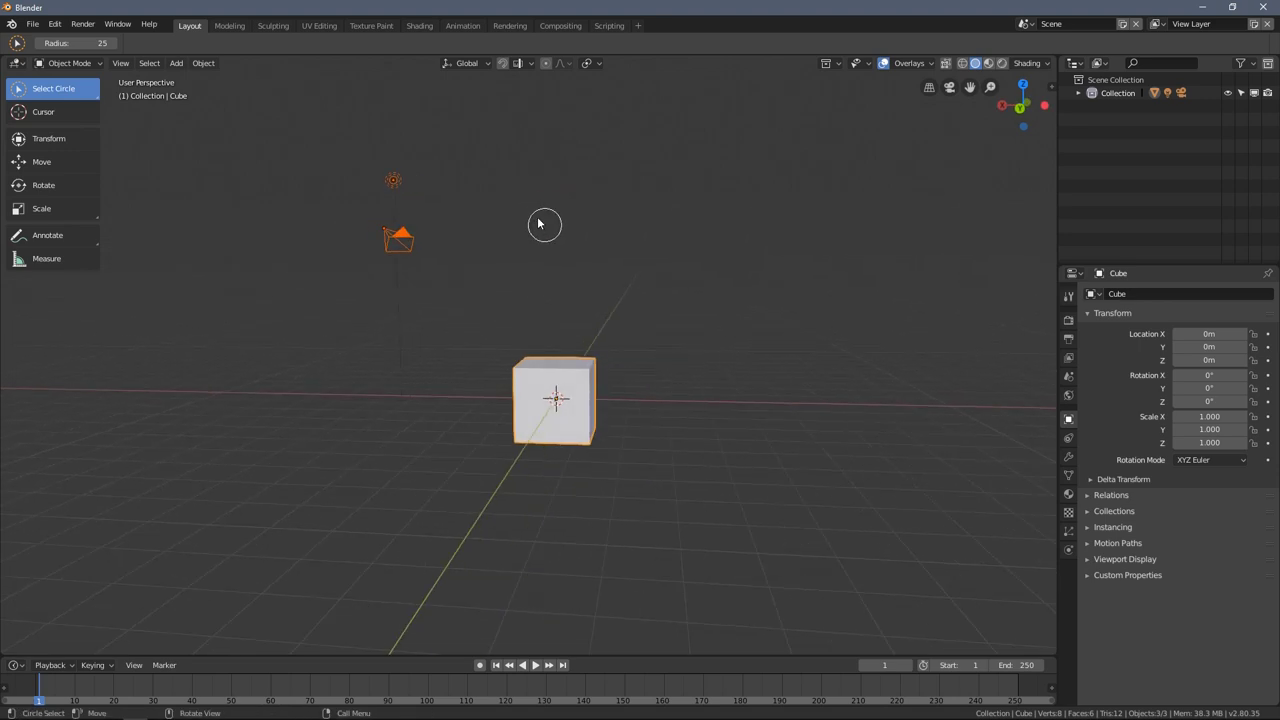
pyautogui.rightClick(537, 213)
pyautogui.rightClick(530, 205)
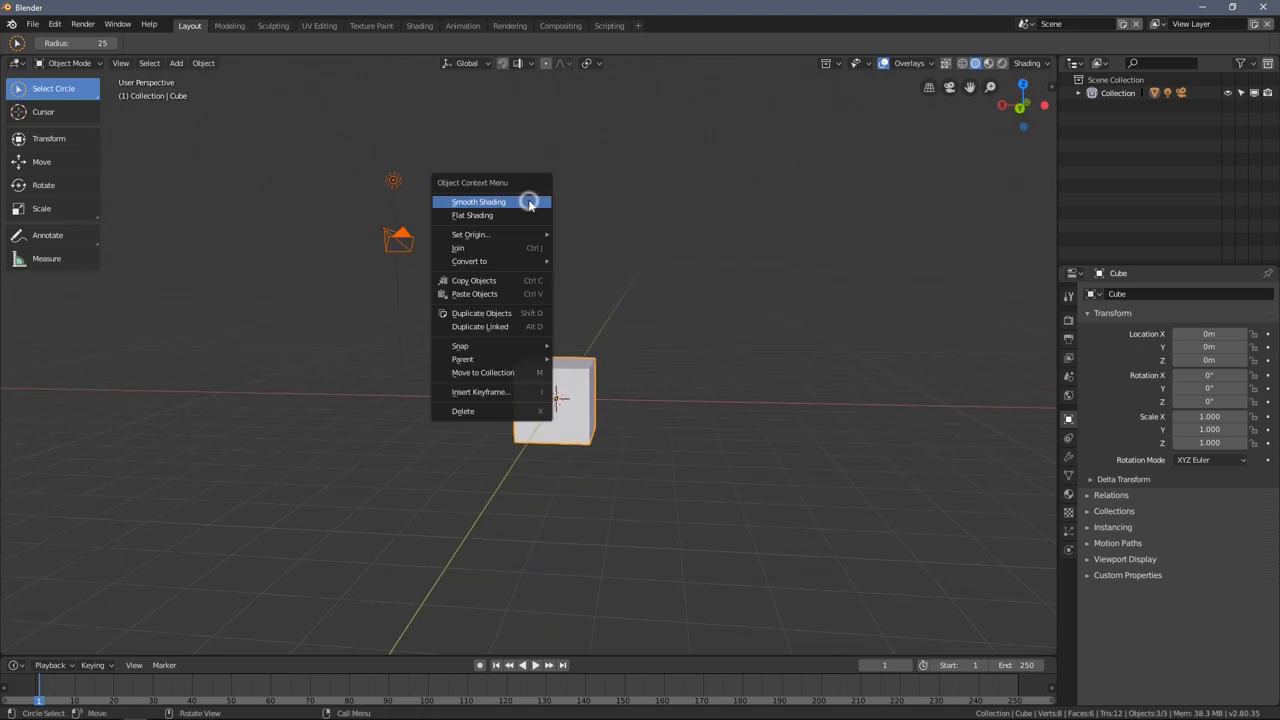
pyautogui.rightClick(551, 246)
# - Switch back to plain Select, deselect the cube and camera, and choose Select Lasso
pyautogui.moveTo(443, 226); pyautogui.dragTo(121, 148, button='middle')
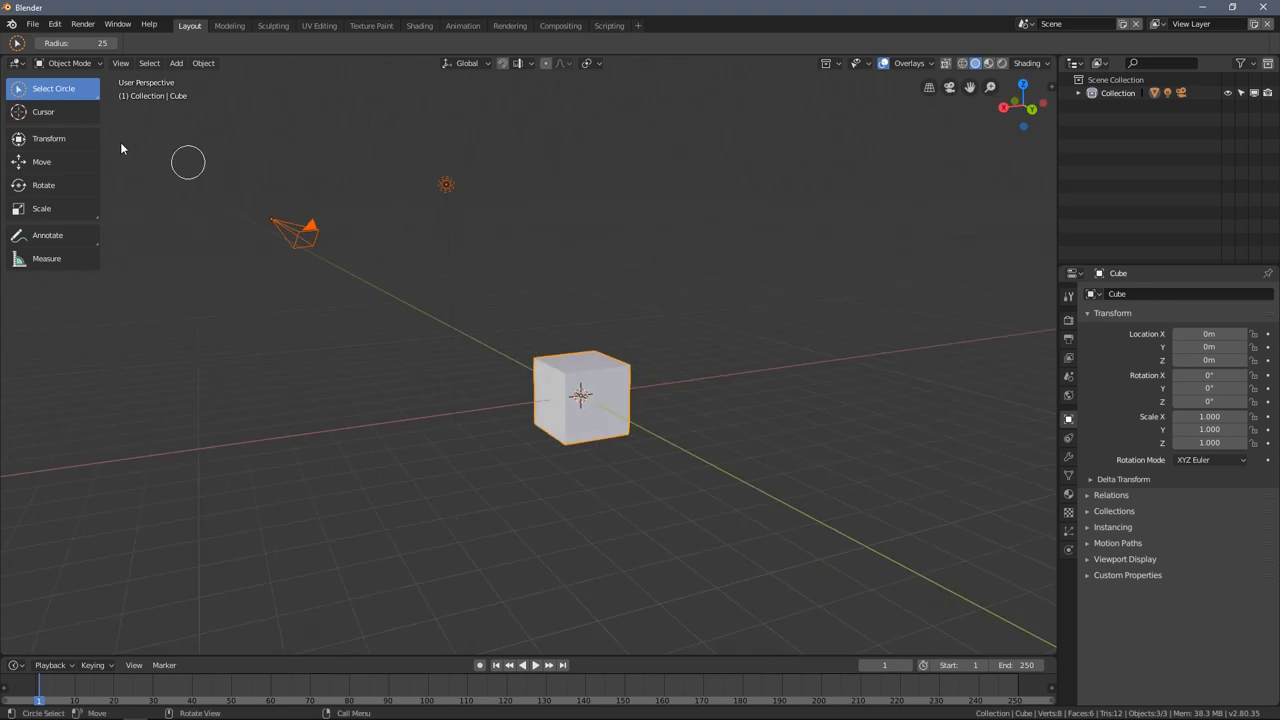
pyautogui.moveTo(77, 98); pyautogui.dragTo(63, 117)
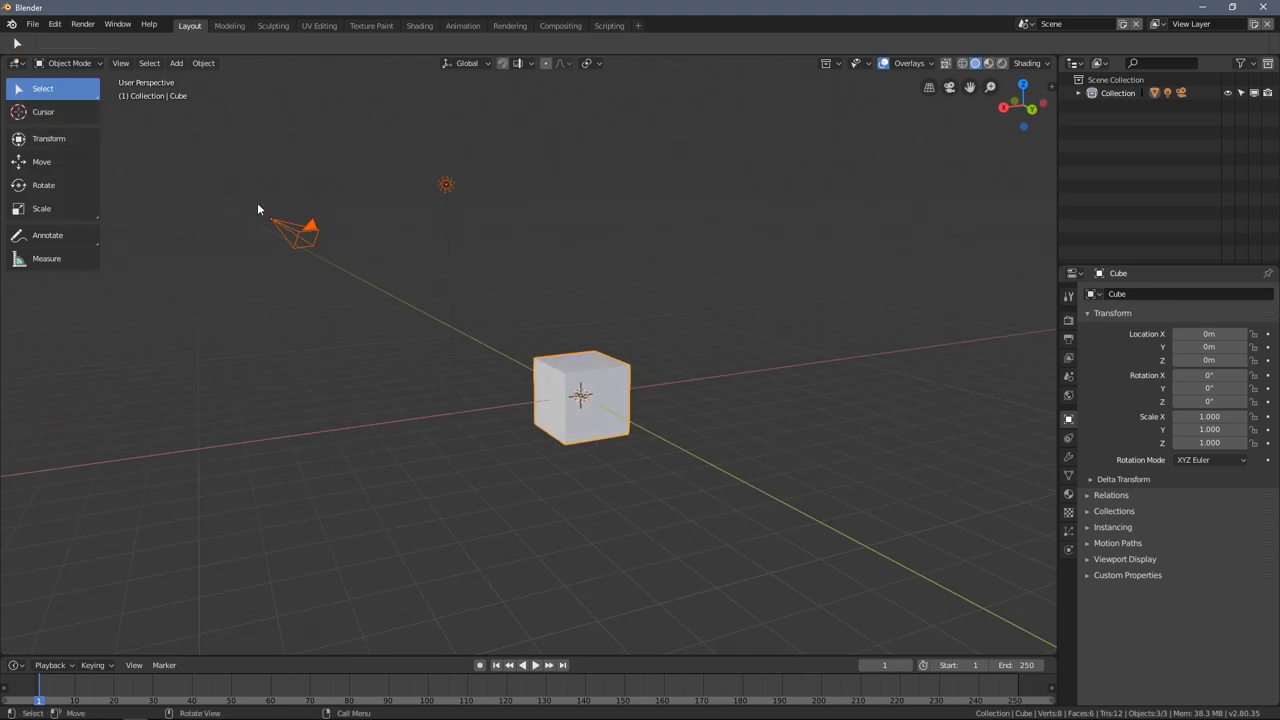
pyautogui.click(567, 220)
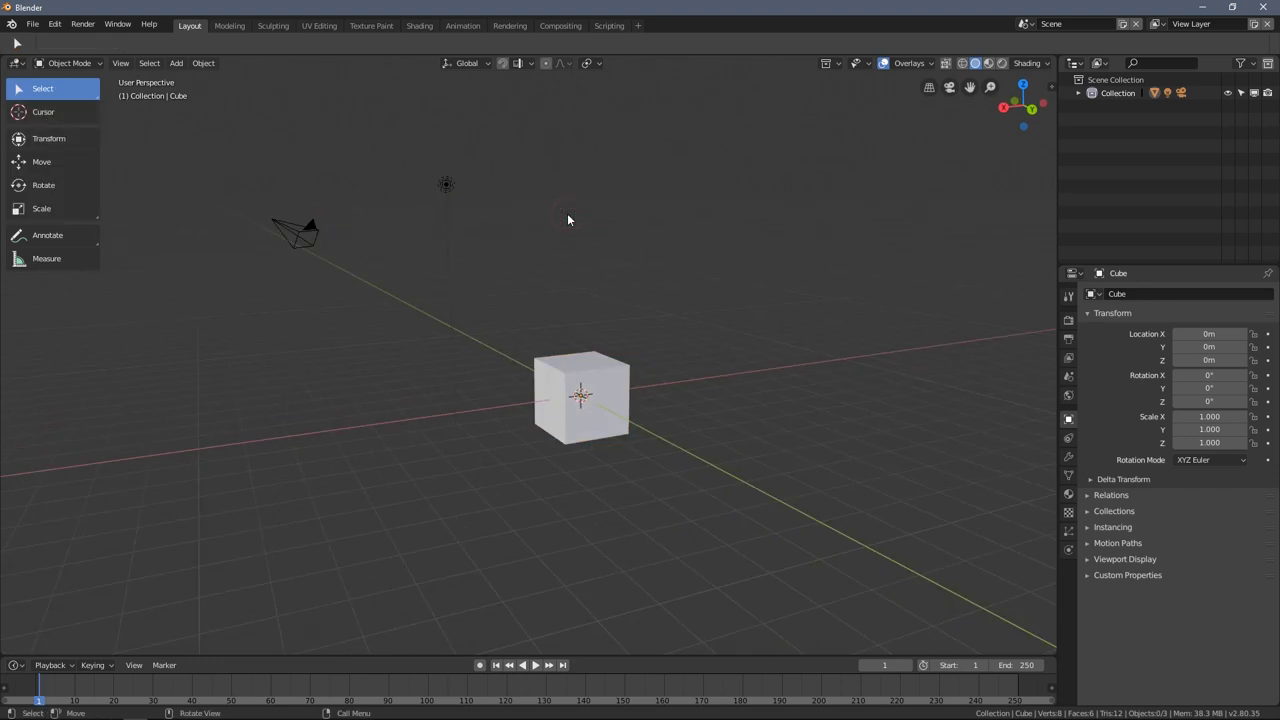
pyautogui.moveTo(567, 220)
pyautogui.mouseDown(button='middle')
pyautogui.moveTo(546, 217)
pyautogui.moveTo(570, 218)
pyautogui.mouseUp(button='middle')
pyautogui.moveTo(72, 92); pyautogui.dragTo(71, 198)
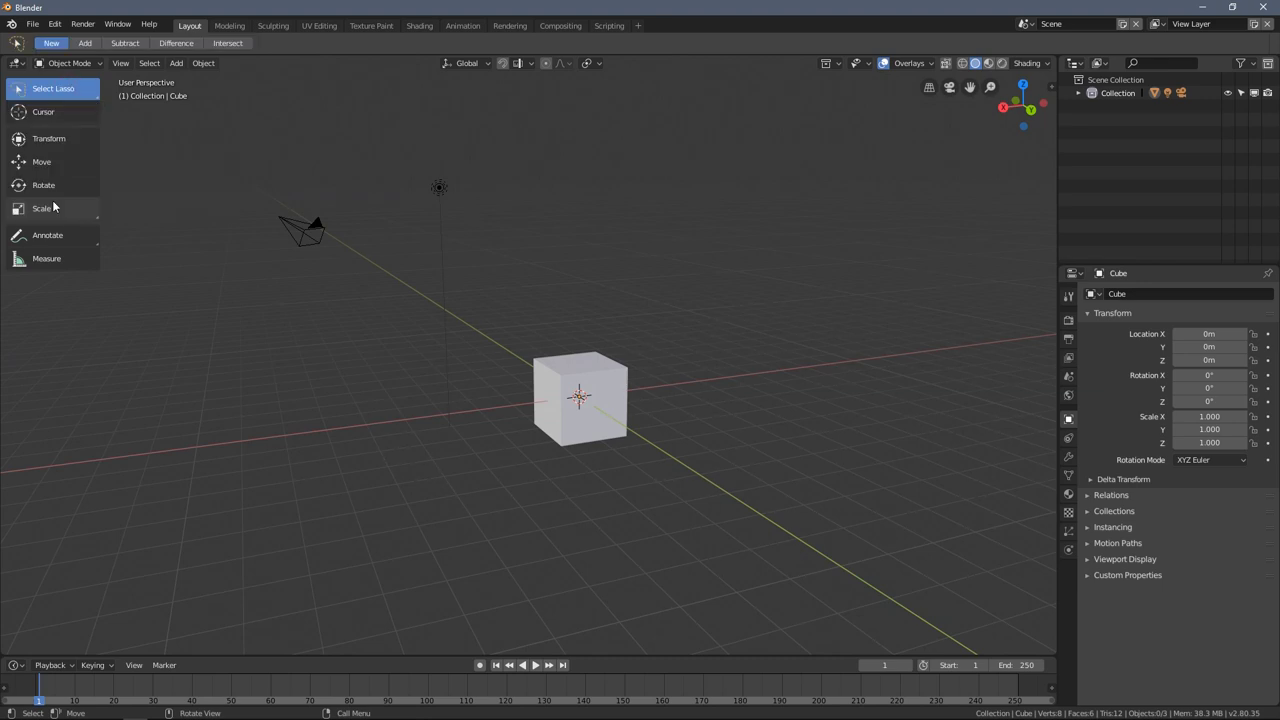
pyautogui.moveTo(383, 125)
pyautogui.mouseDown()
pyautogui.moveTo(200, 142)
pyautogui.moveTo(259, 368)
pyautogui.moveTo(659, 546)
pyautogui.moveTo(713, 396)
pyautogui.moveTo(537, 164)
pyautogui.moveTo(361, 119)
pyautogui.mouseUp()
pyautogui.moveTo(420, 151); pyautogui.dragTo(500, 140, button='middle')
pyautogui.moveTo(537, 117)
pyautogui.mouseDown()
pyautogui.moveTo(414, 149)
pyautogui.moveTo(721, 520)
pyautogui.moveTo(474, 139)
pyautogui.moveTo(410, 172)
pyautogui.moveTo(157, 237)
pyautogui.moveTo(636, 342)
pyautogui.moveTo(429, 124)
pyautogui.moveTo(440, 140)
pyautogui.mouseUp()
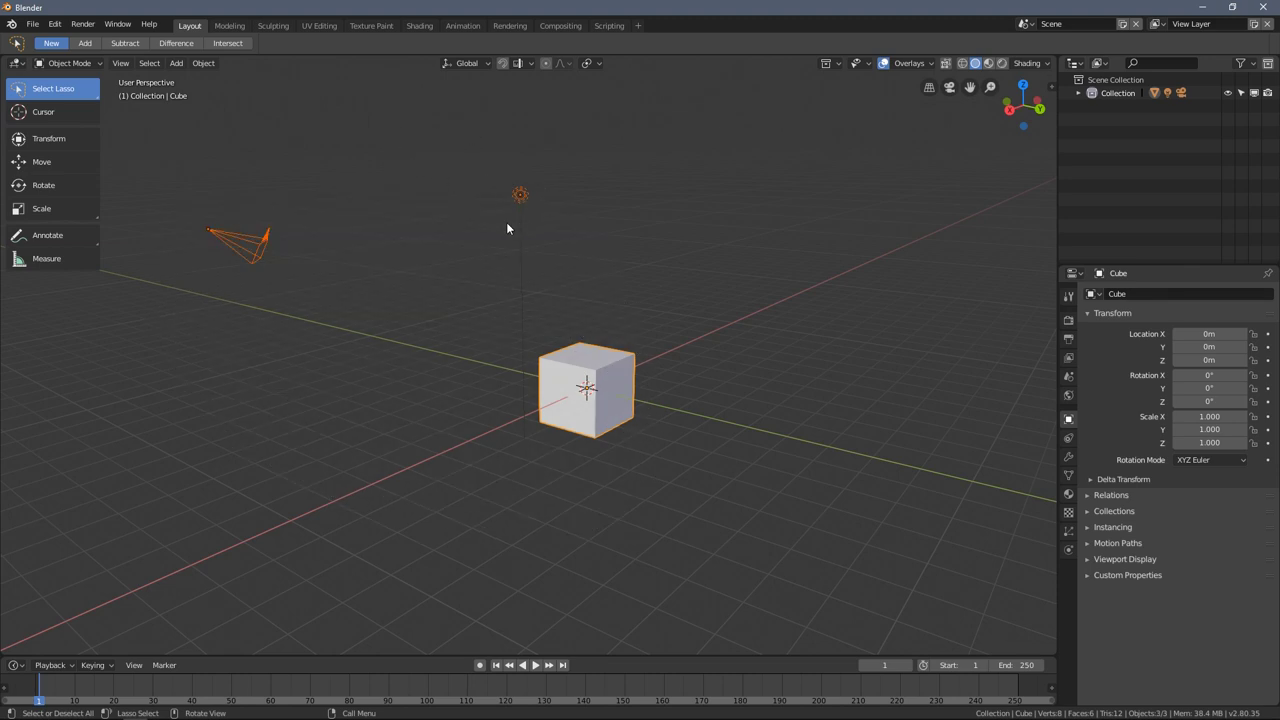
pyautogui.moveTo(50, 89); pyautogui.dragTo(61, 126)
pyautogui.keyDown('shift'); pyautogui.moveTo(304, 243); pyautogui.dragTo(434, 248, button='middle'); pyautogui.keyUp('shift')
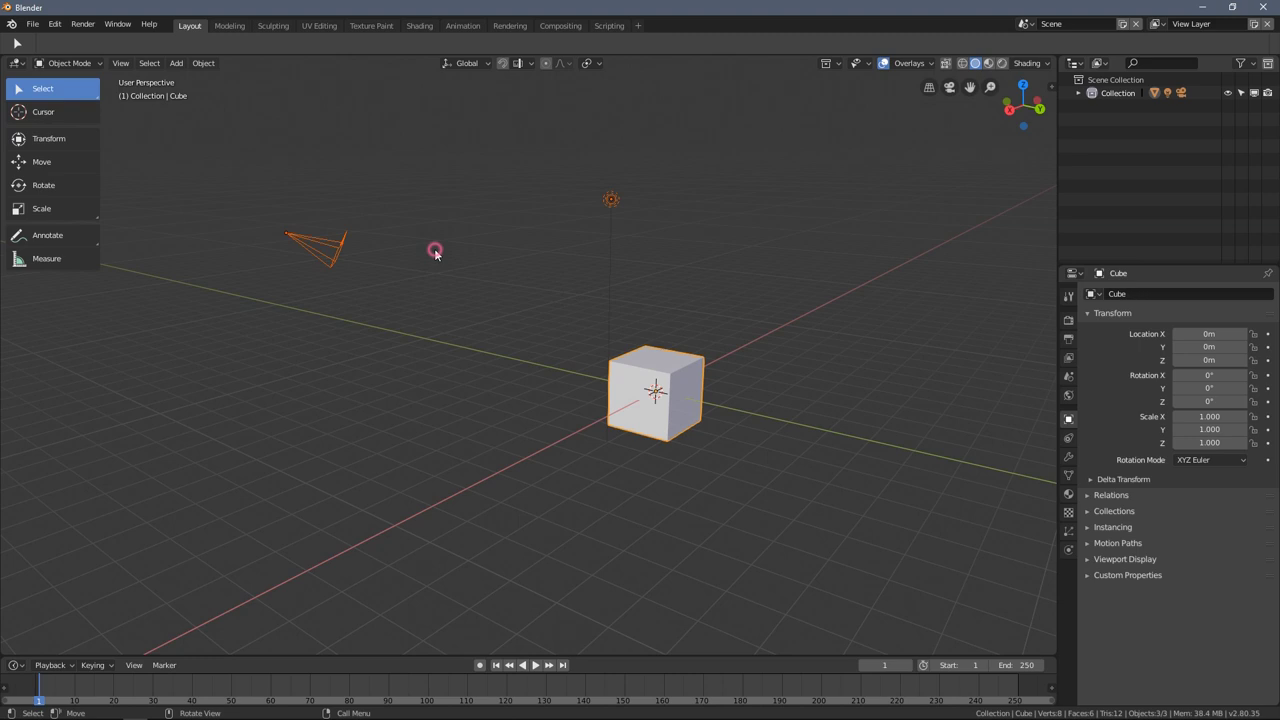
pyautogui.click(437, 252)
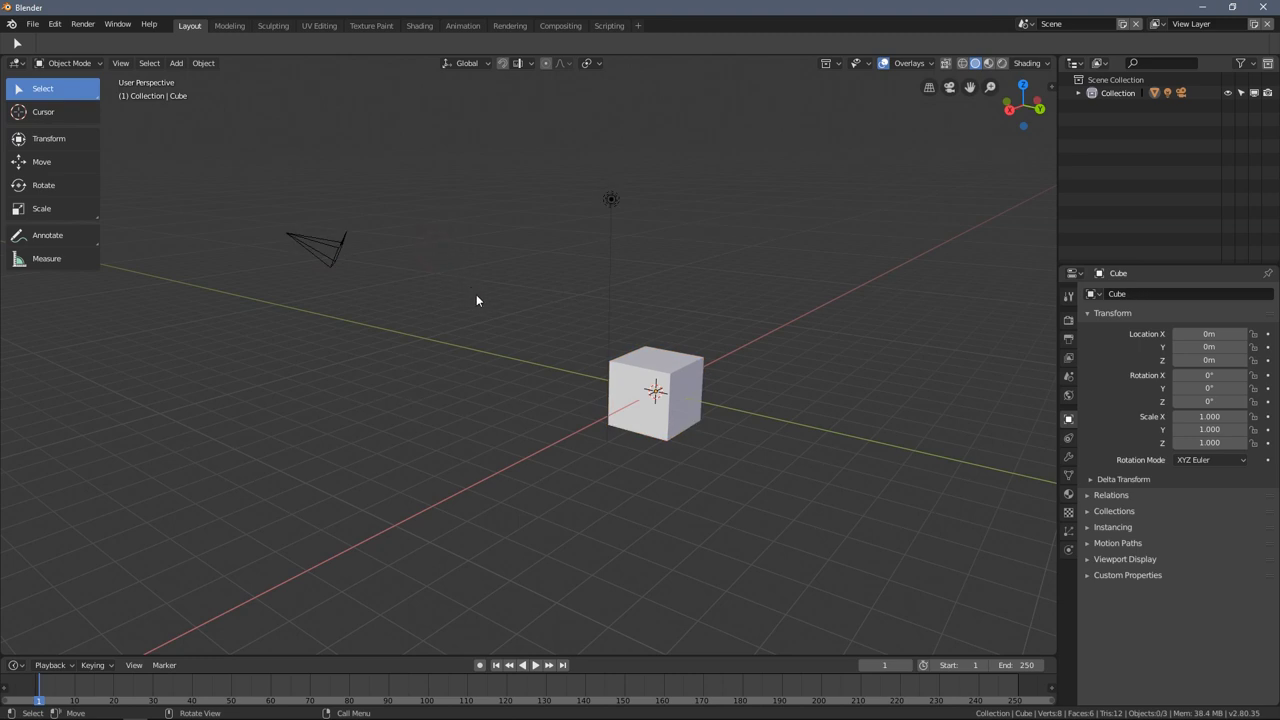
pyautogui.keyDown('shift'); pyautogui.moveTo(624, 324); pyautogui.dragTo(444, 250, button='middle'); pyautogui.keyUp('shift')
pyautogui.press('a')
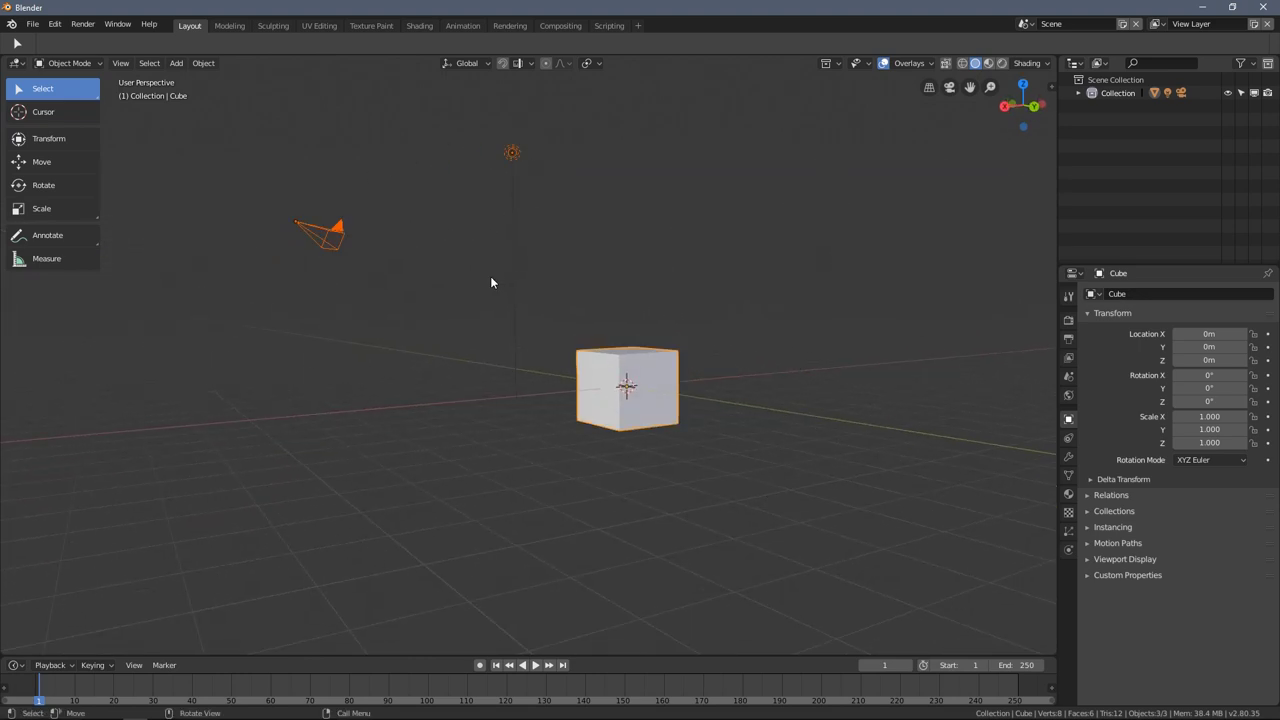
pyautogui.hotkey('alt', 'a')
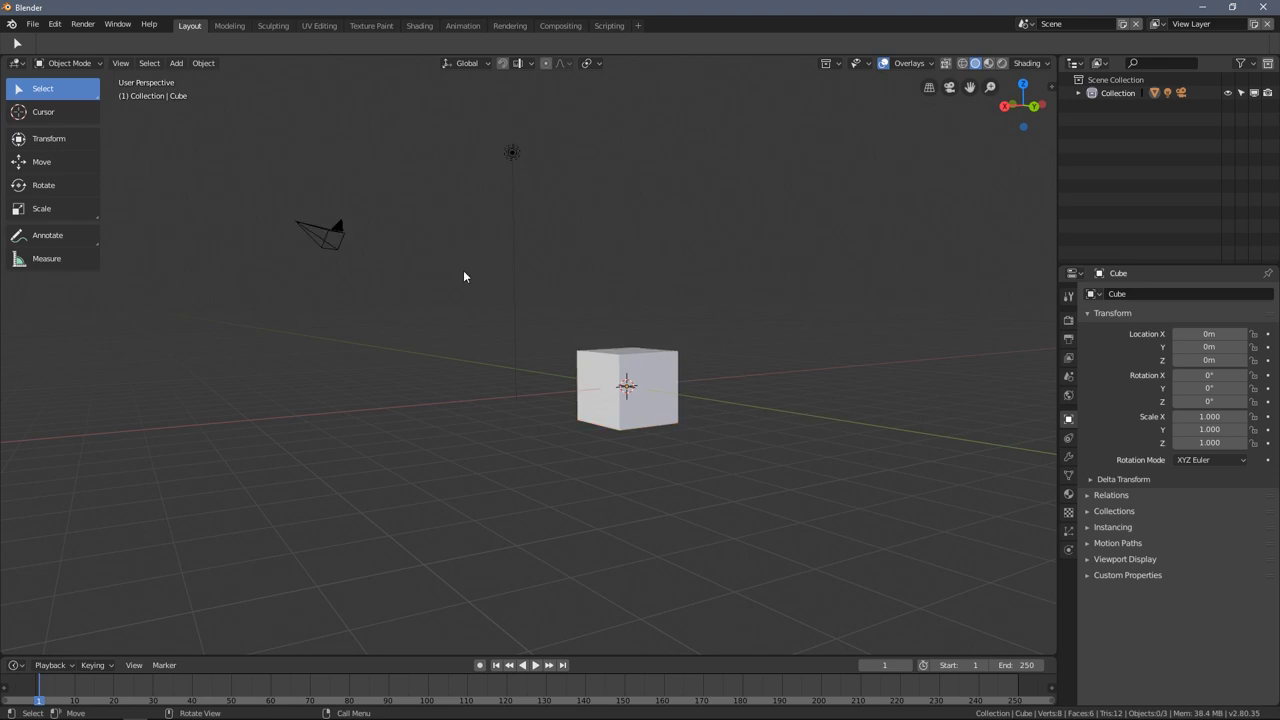
pyautogui.moveTo(463, 270); pyautogui.dragTo(467, 313, button='middle')
pyautogui.press('a')
pyautogui.hotkey('alt', 'a')
pyautogui.press('a')
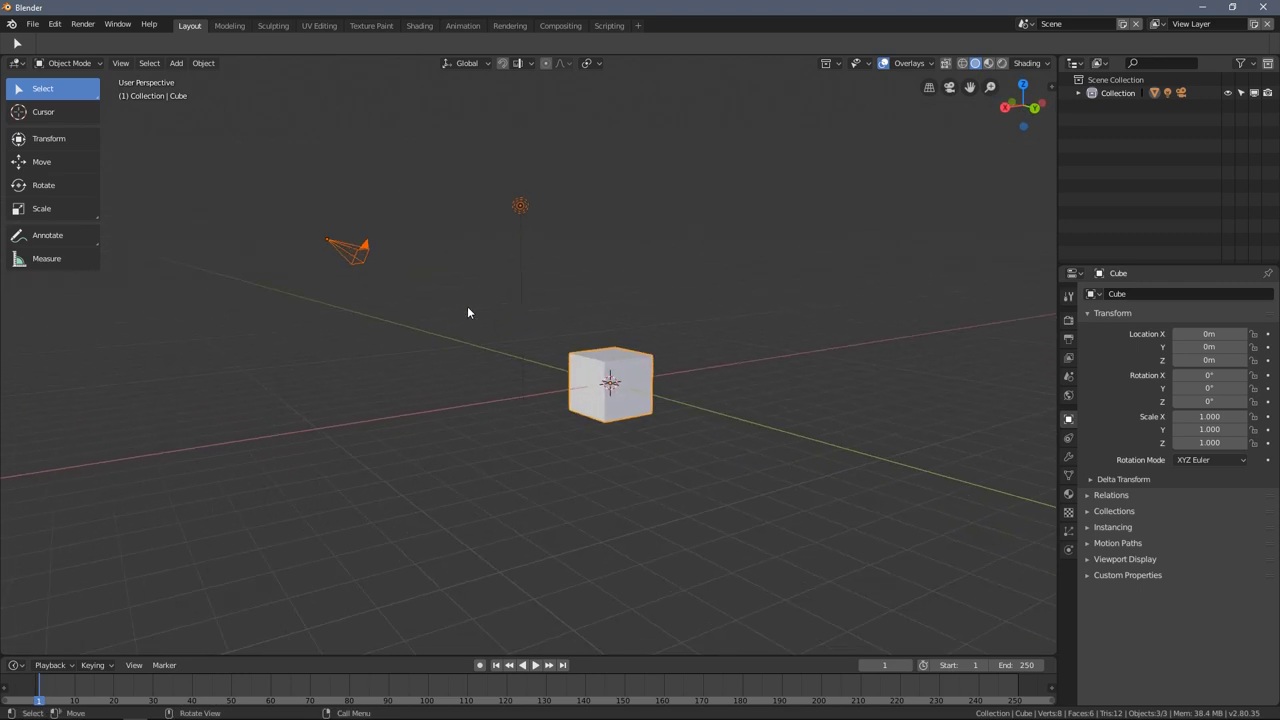
pyautogui.hotkey('alt', 'a')
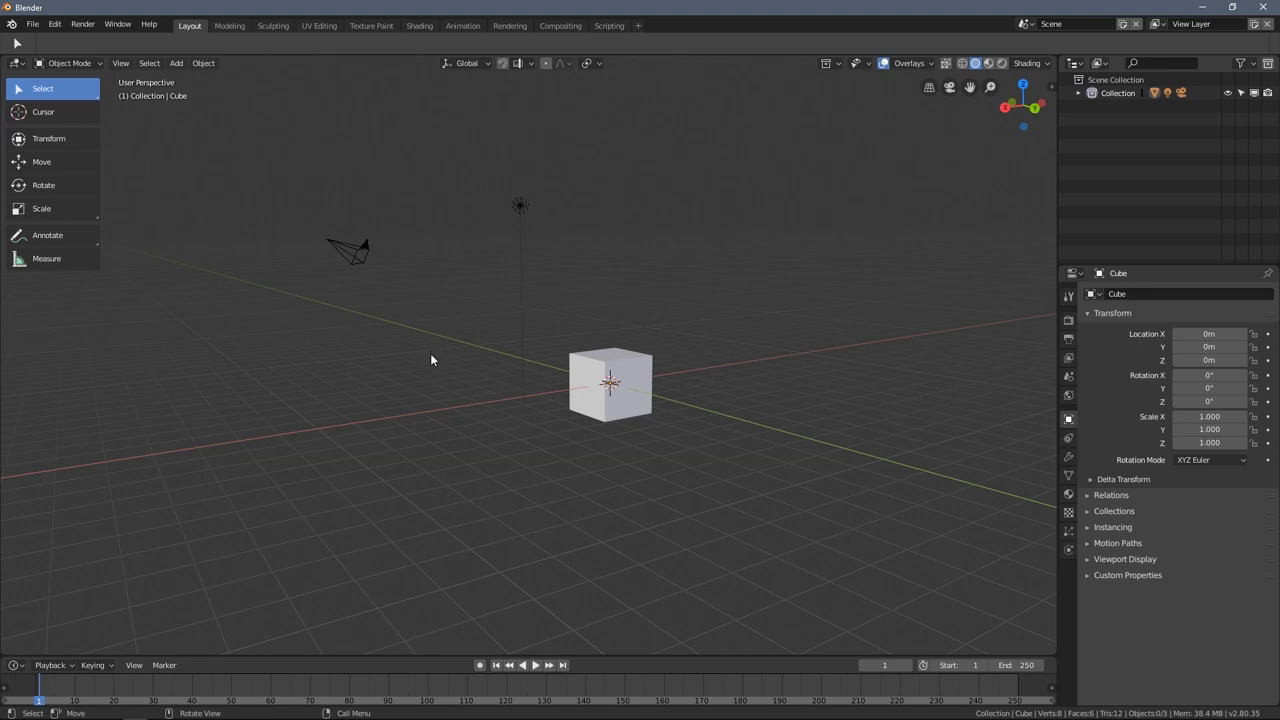
pyautogui.moveTo(431, 359); pyautogui.dragTo(511, 387, button='middle')
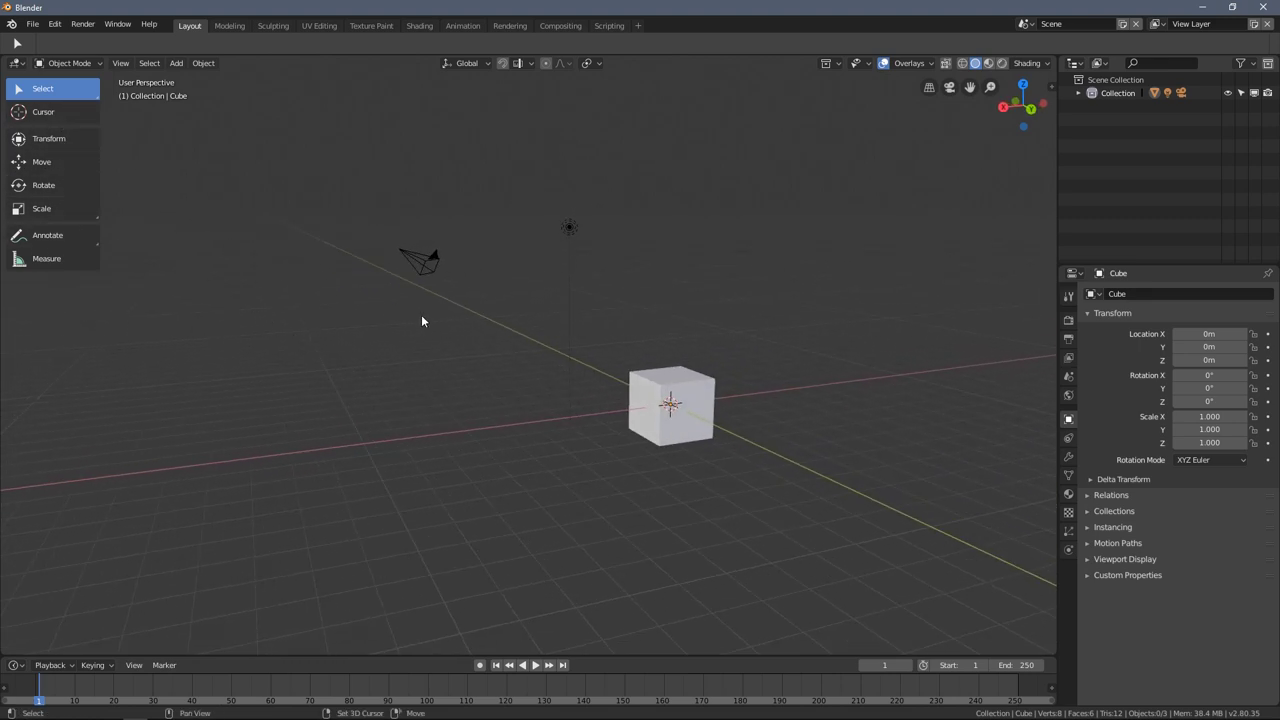
pyautogui.moveTo(421, 314)
pyautogui.mouseDown(button='middle')
pyautogui.moveTo(351, 290)
pyautogui.moveTo(410, 300)
pyautogui.mouseUp(button='middle')
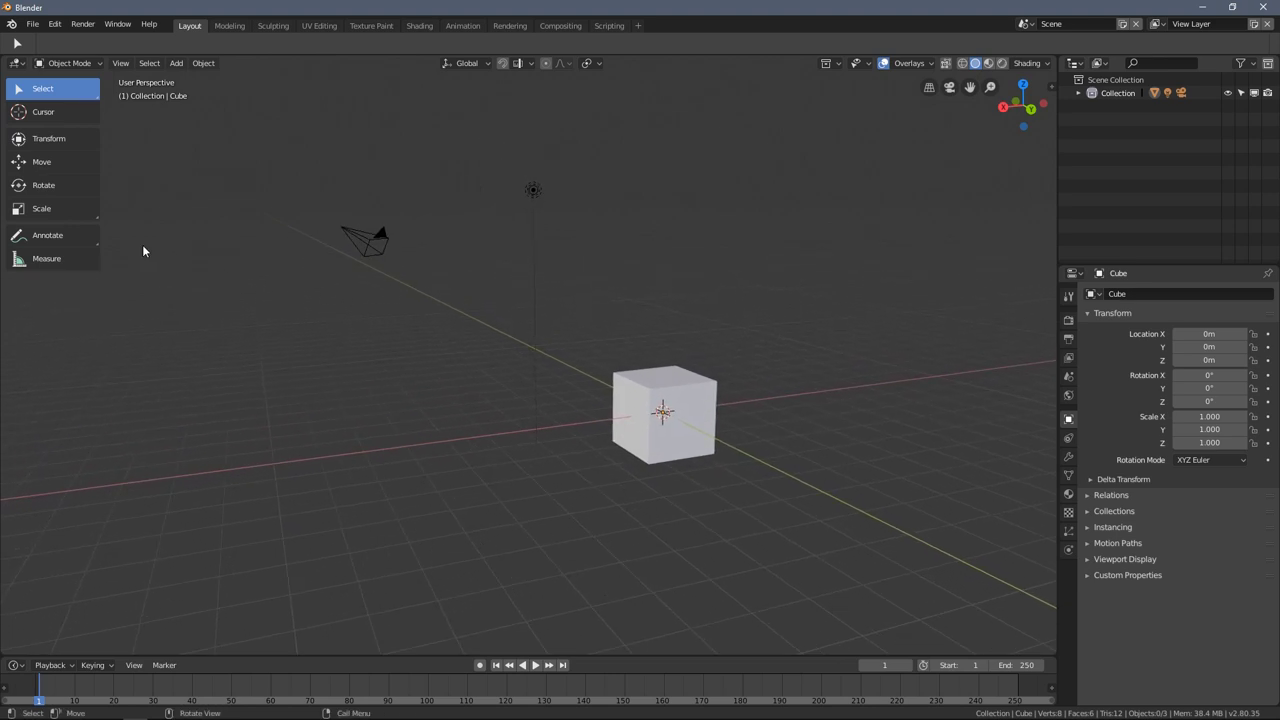
# - Cycle the Move, Transform, Rotate and Scale tools and select the cube
pyautogui.click(66, 167)
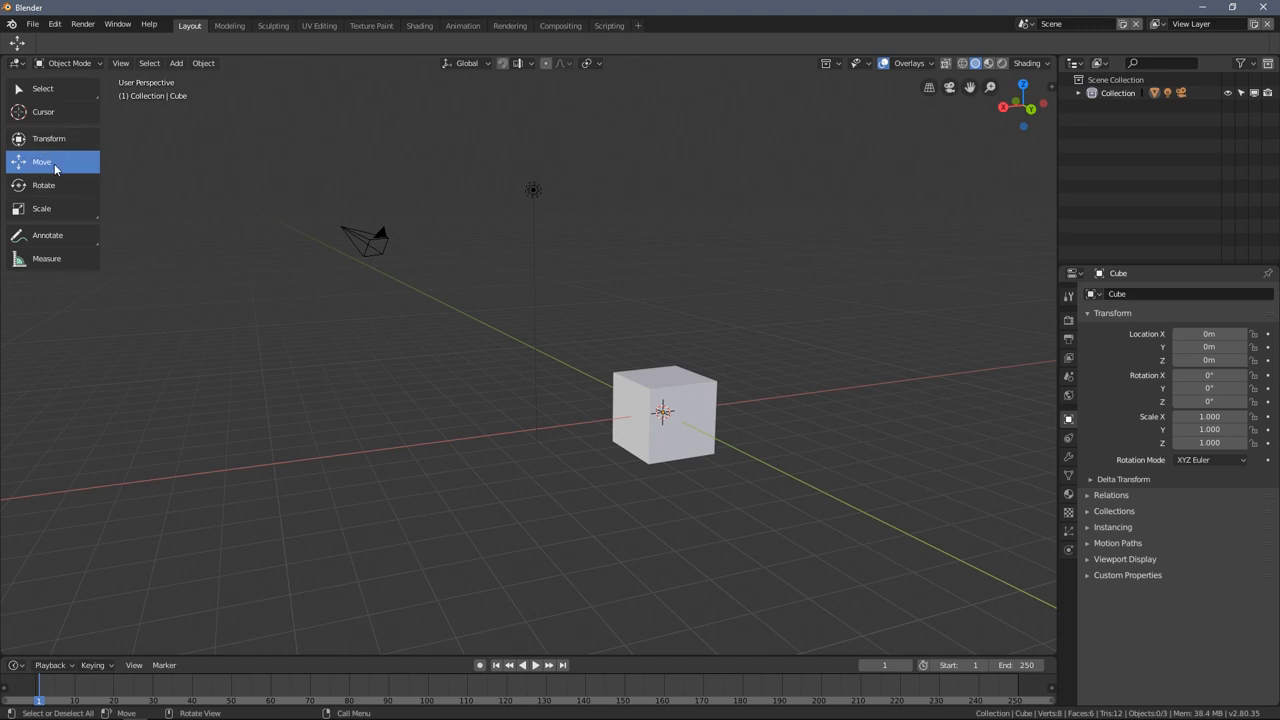
pyautogui.moveTo(292, 262); pyautogui.dragTo(430, 228, button='middle')
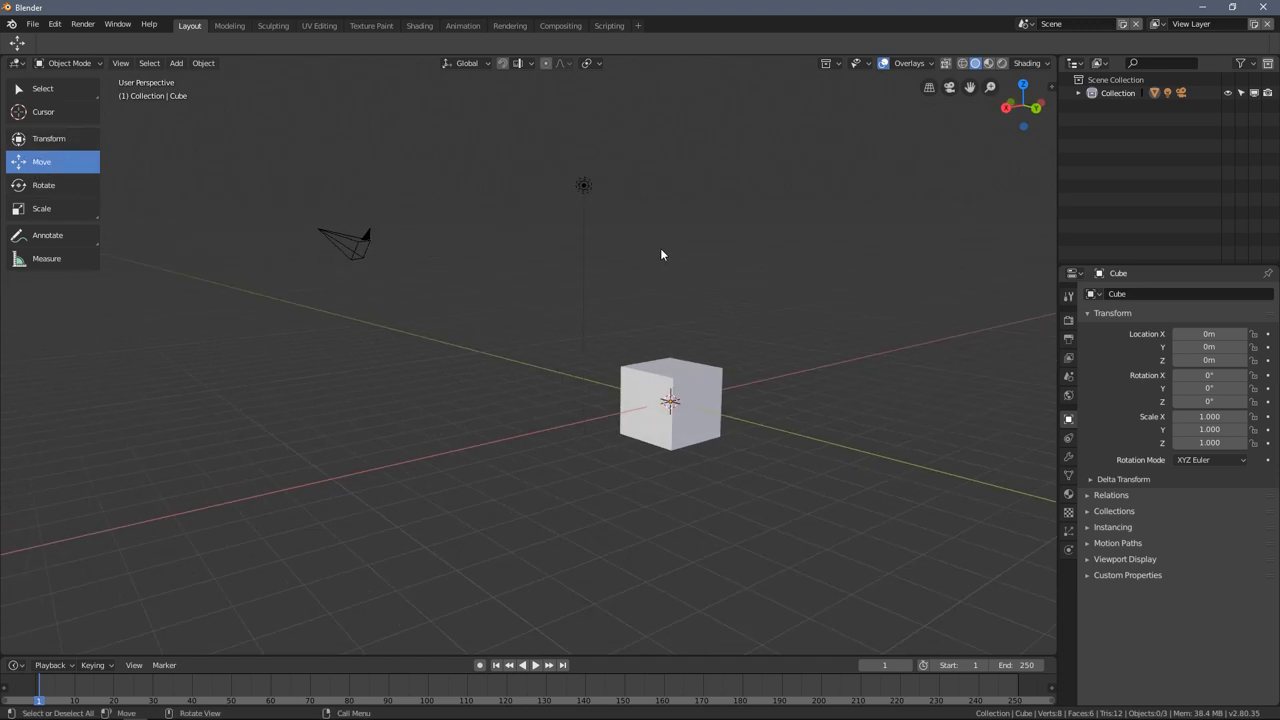
pyautogui.click(50, 139)
pyautogui.click(50, 185)
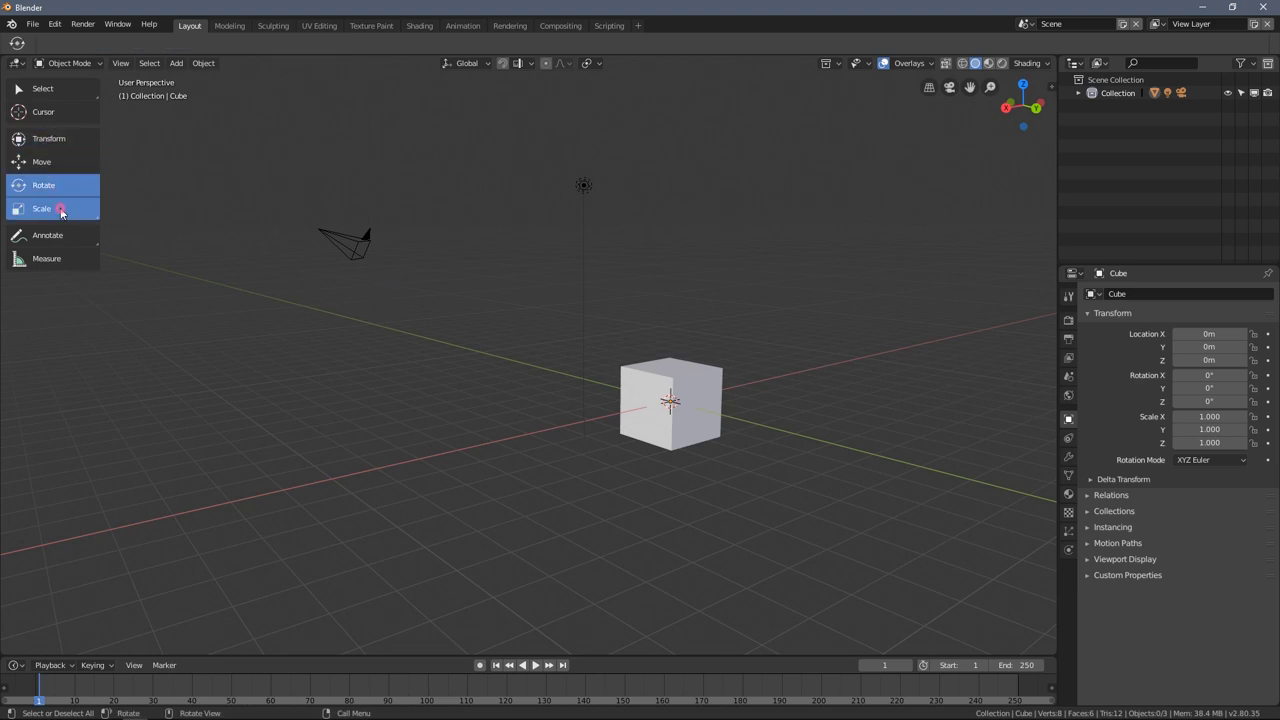
pyautogui.click(60, 208)
pyautogui.click(690, 378)
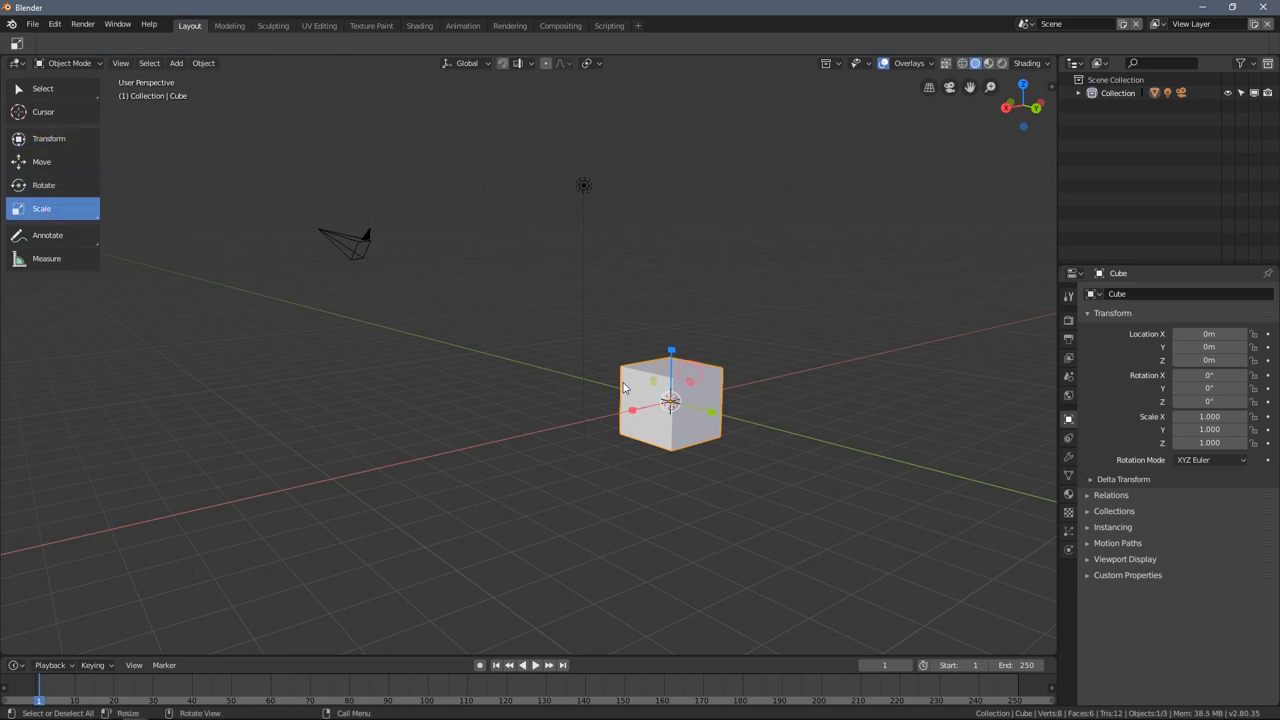
pyautogui.click(60, 162)
pyautogui.click(50, 139)
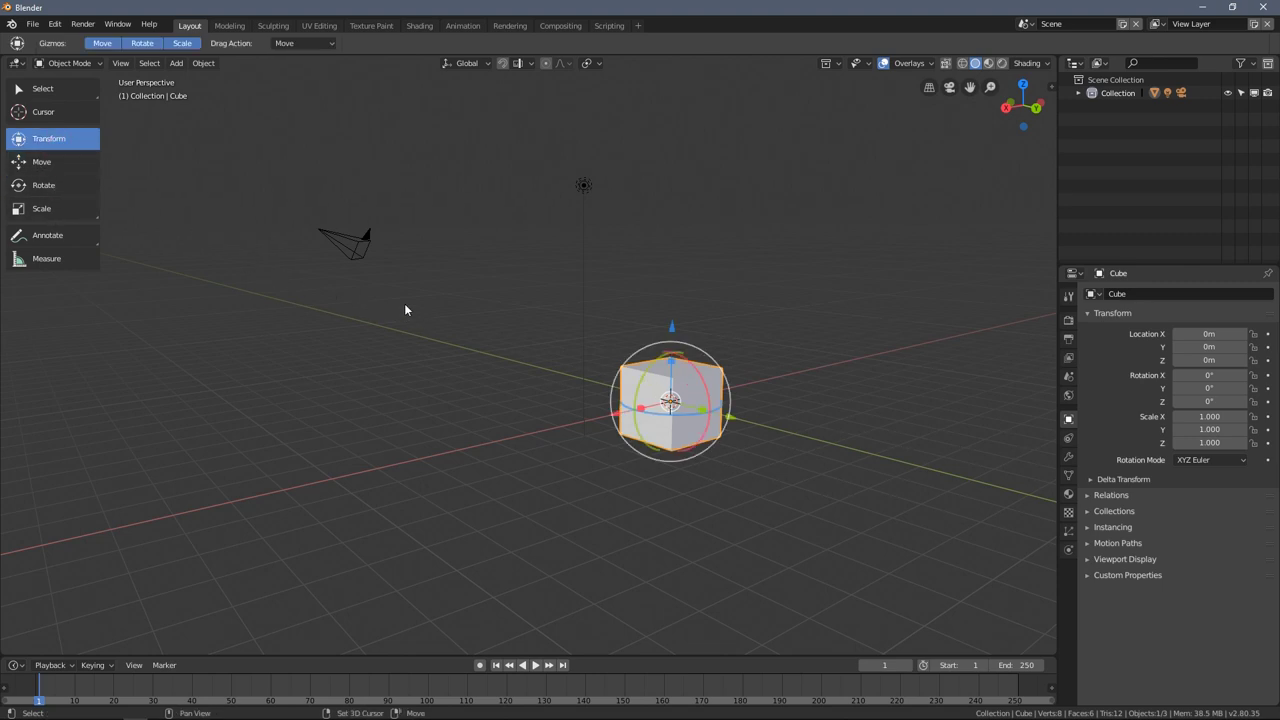
# - Frame the cube with Numpad . and cycle its Move, Rotate, Scale and Transform handles
pyautogui.press('KP_Decimal')
pyautogui.press('KP_4')
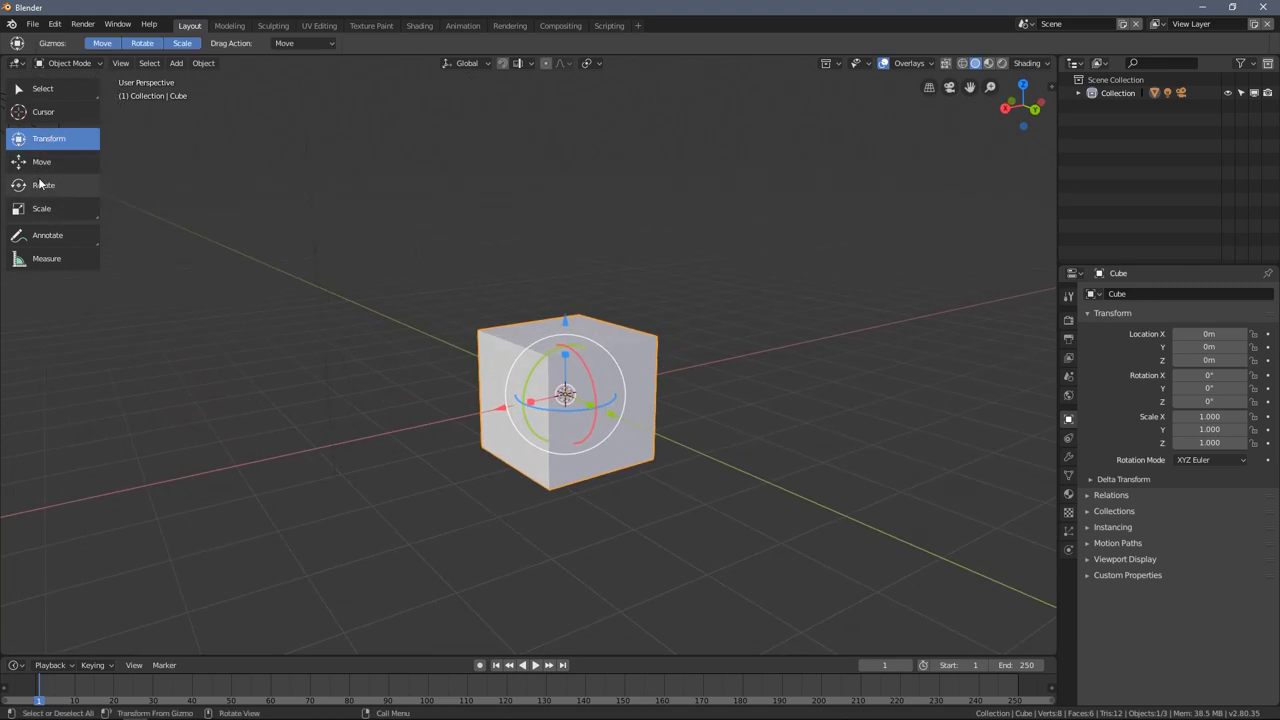
pyautogui.click(40, 162)
pyautogui.click(43, 185)
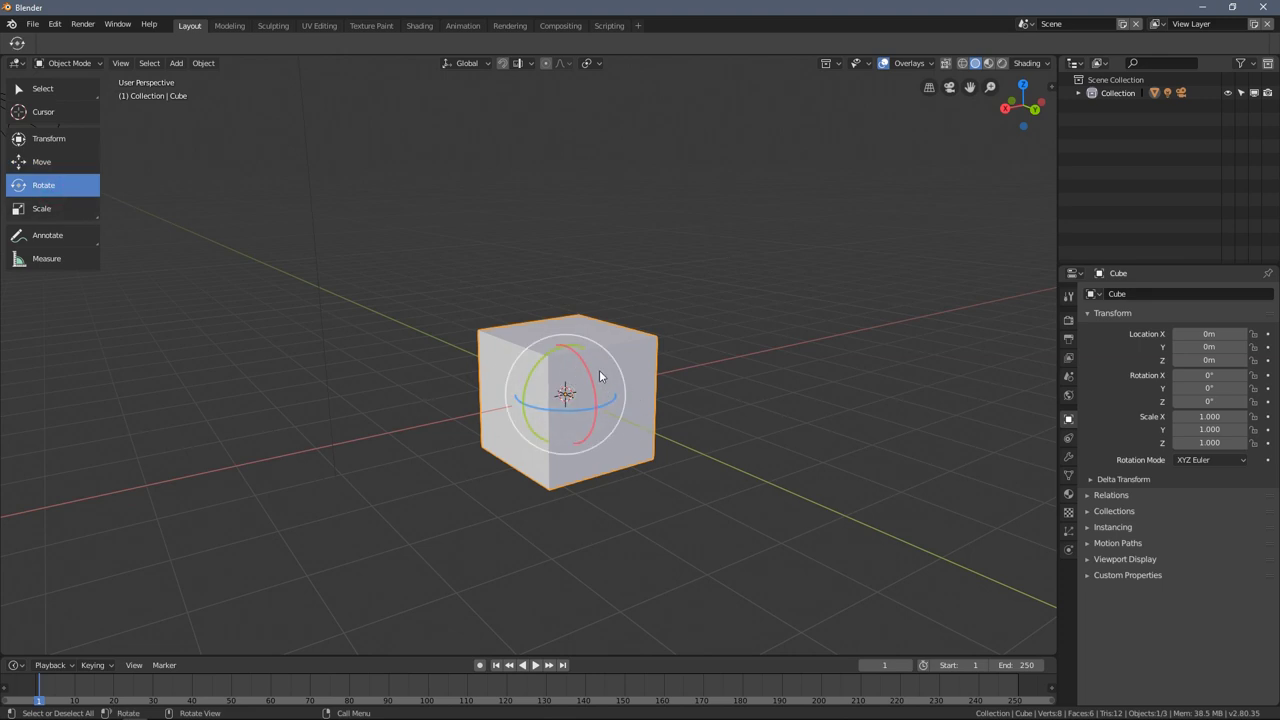
pyautogui.click(41, 208)
pyautogui.click(44, 186)
pyautogui.click(41, 162)
pyautogui.click(48, 138)
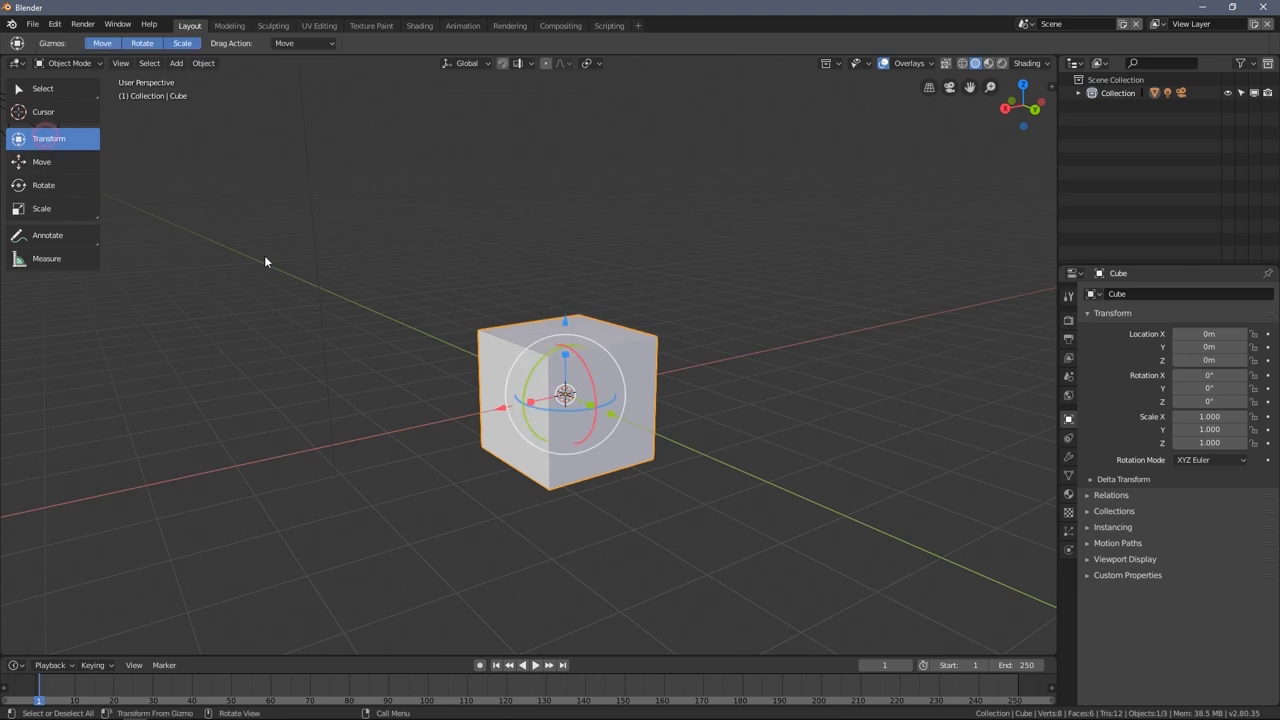
# - Select the light with the Transform tool active, orbiting to centre it
pyautogui.moveTo(266, 263); pyautogui.dragTo(503, 237, button='middle')
pyautogui.scroll(3, 470, 386)
pyautogui.scroll(-3, 490, 390)
pyautogui.click(463, 287)
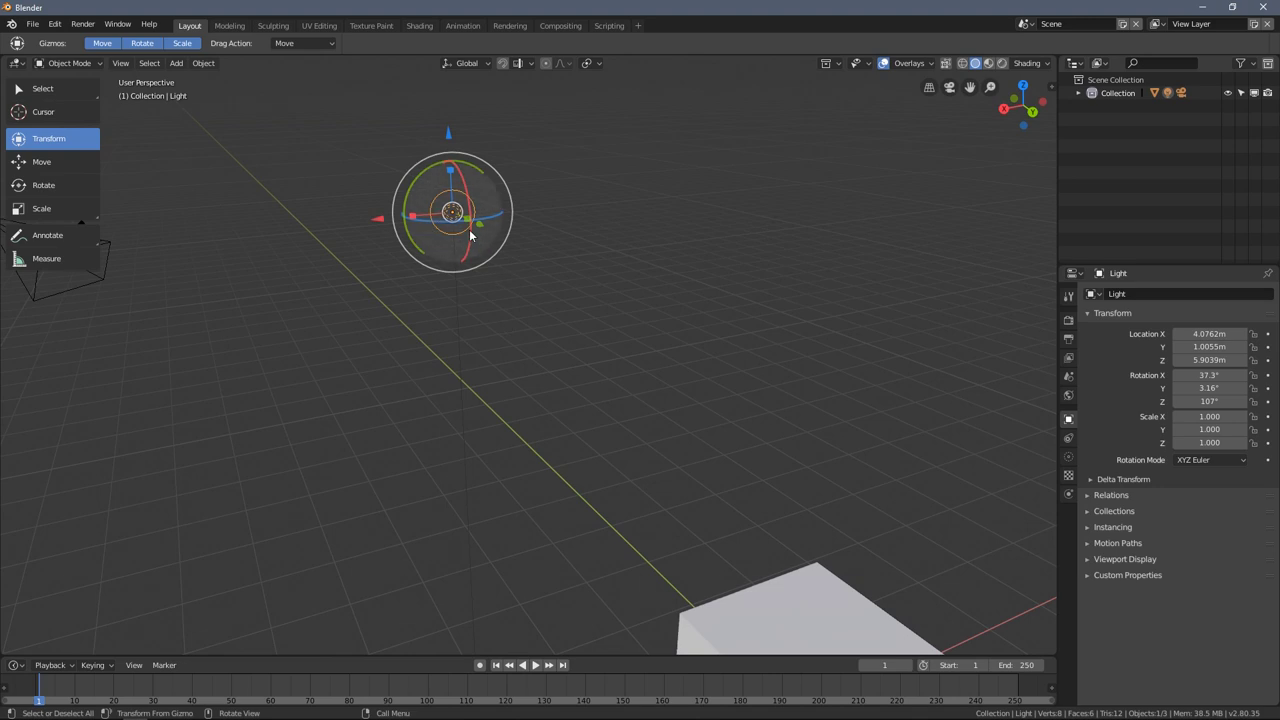
pyautogui.moveTo(375, 202); pyautogui.dragTo(438, 248, button='middle')
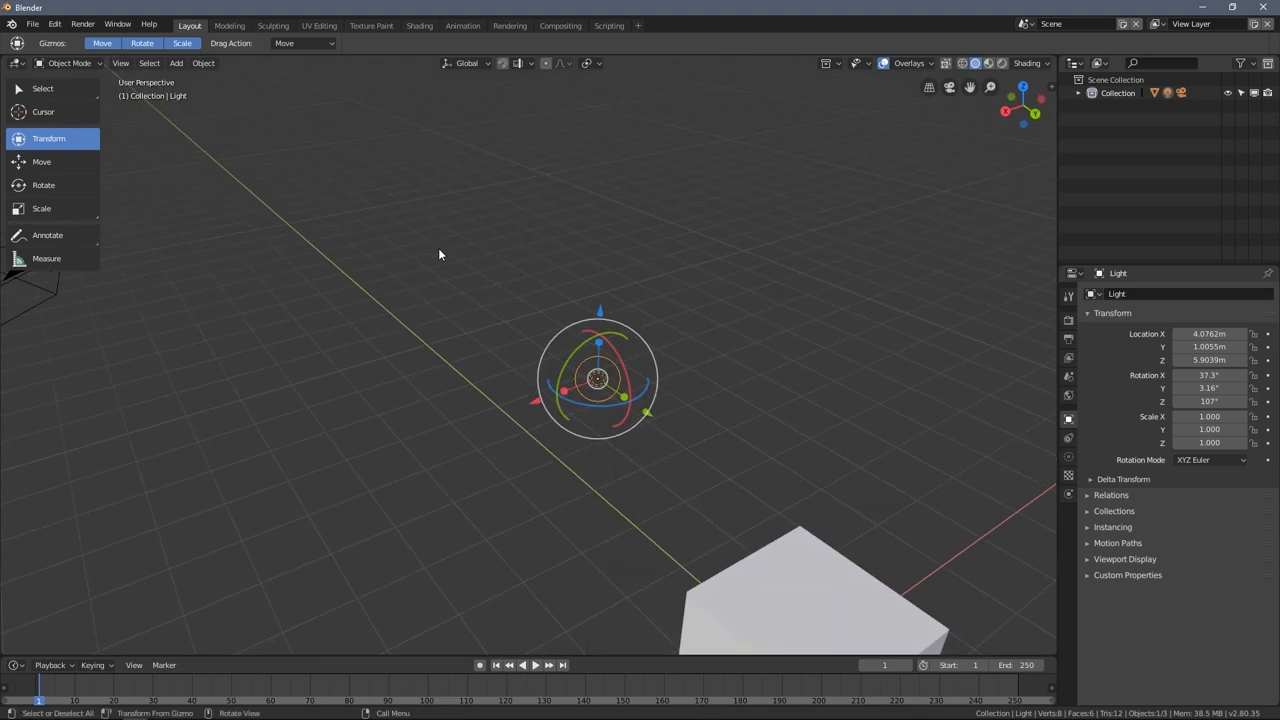
# - Activate the Cursor tool and drag the 3D cursor around until it sits above the scene
pyautogui.click(50, 115)
pyautogui.moveTo(186, 256); pyautogui.dragTo(288, 300, button='middle')
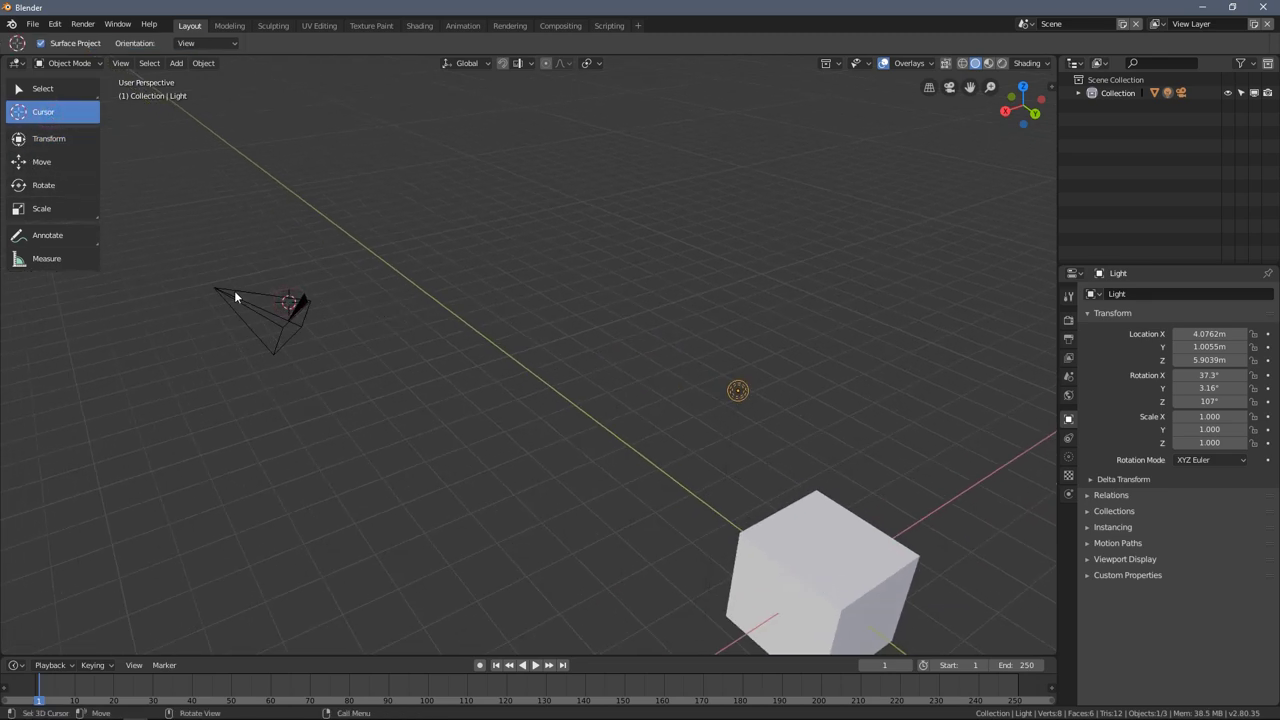
pyautogui.moveTo(246, 218); pyautogui.dragTo(490, 318)
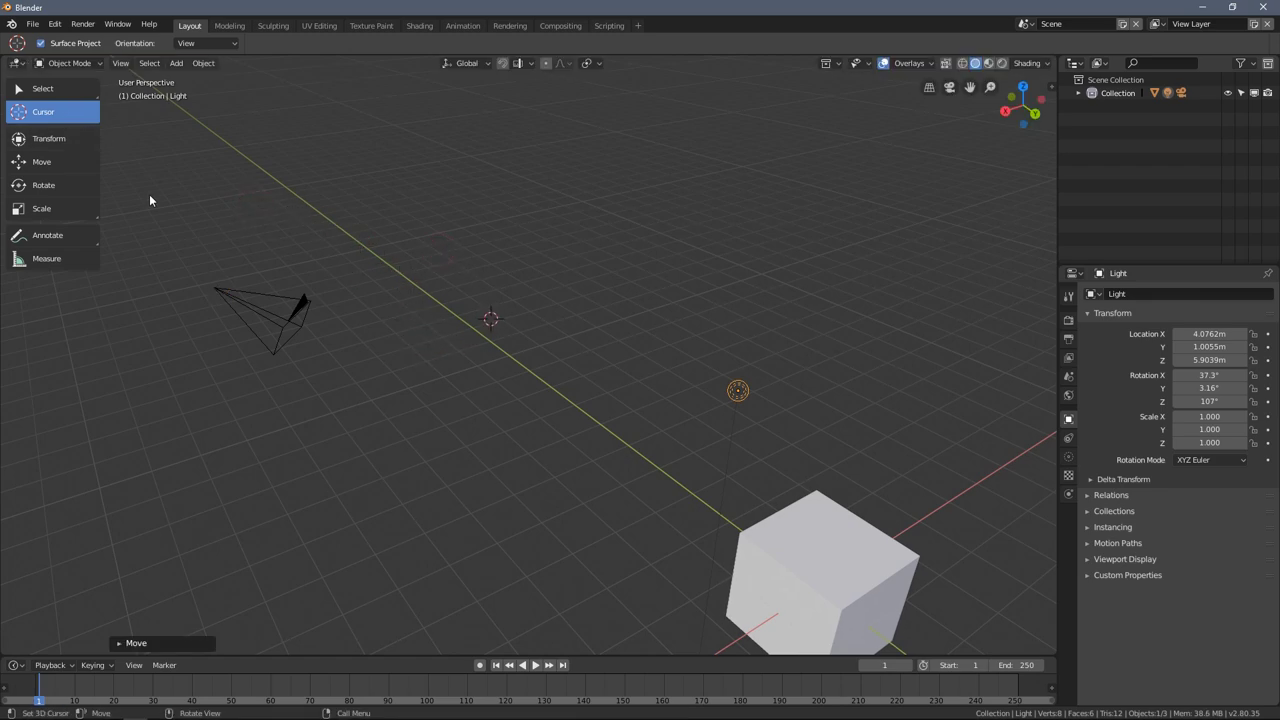
pyautogui.moveTo(483, 264); pyautogui.dragTo(590, 280)
pyautogui.moveTo(590, 285); pyautogui.dragTo(624, 272, button='middle')
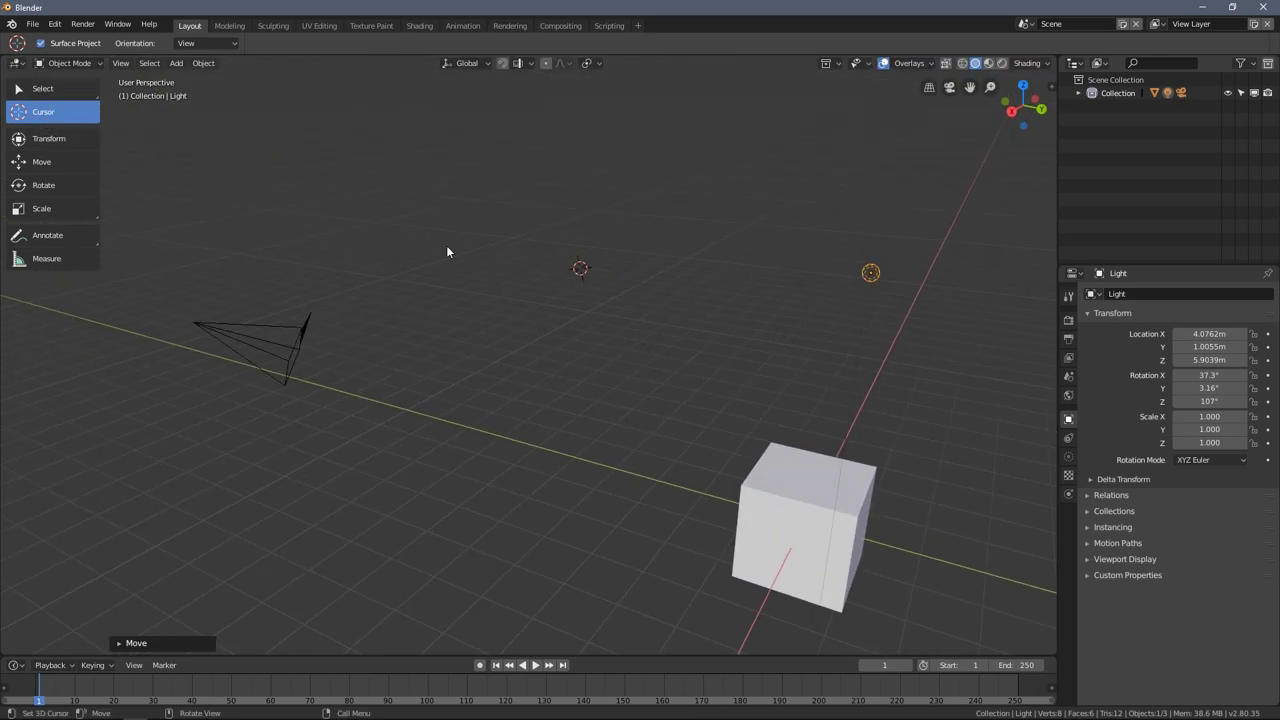
pyautogui.moveTo(447, 251); pyautogui.dragTo(439, 267)
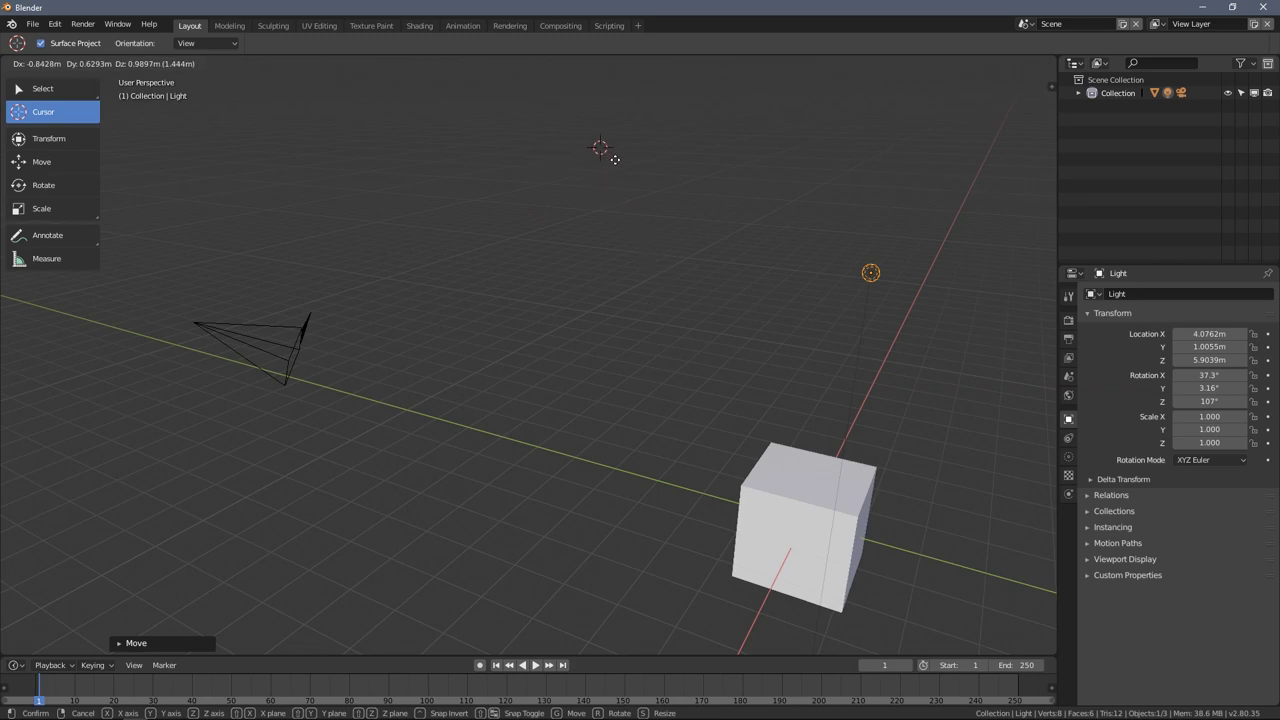
pyautogui.moveTo(614, 159); pyautogui.dragTo(640, 226)
pyautogui.moveTo(423, 207); pyautogui.dragTo(430, 358)
pyautogui.moveTo(455, 288); pyautogui.dragTo(426, 334)
pyautogui.moveTo(582, 262); pyautogui.dragTo(790, 208)
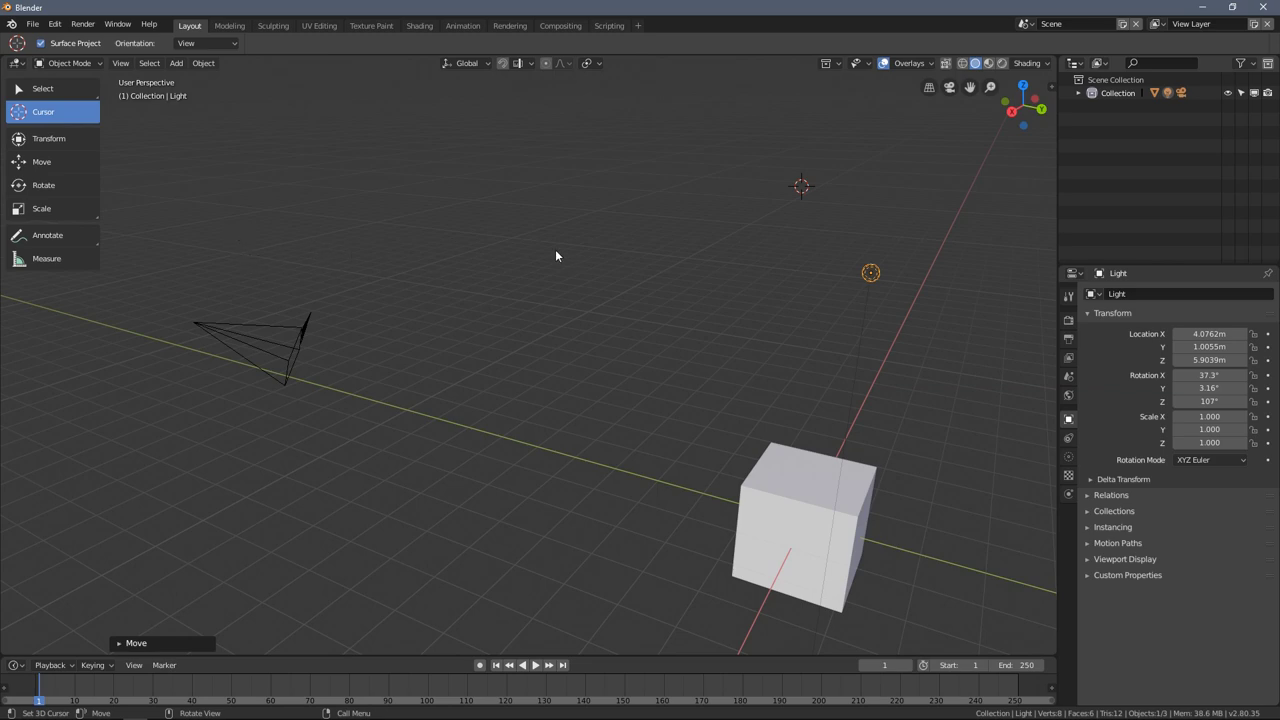
pyautogui.moveTo(556, 256)
pyautogui.mouseDown(button='middle')
pyautogui.moveTo(614, 237)
pyautogui.moveTo(545, 252)
pyautogui.mouseUp(button='middle')
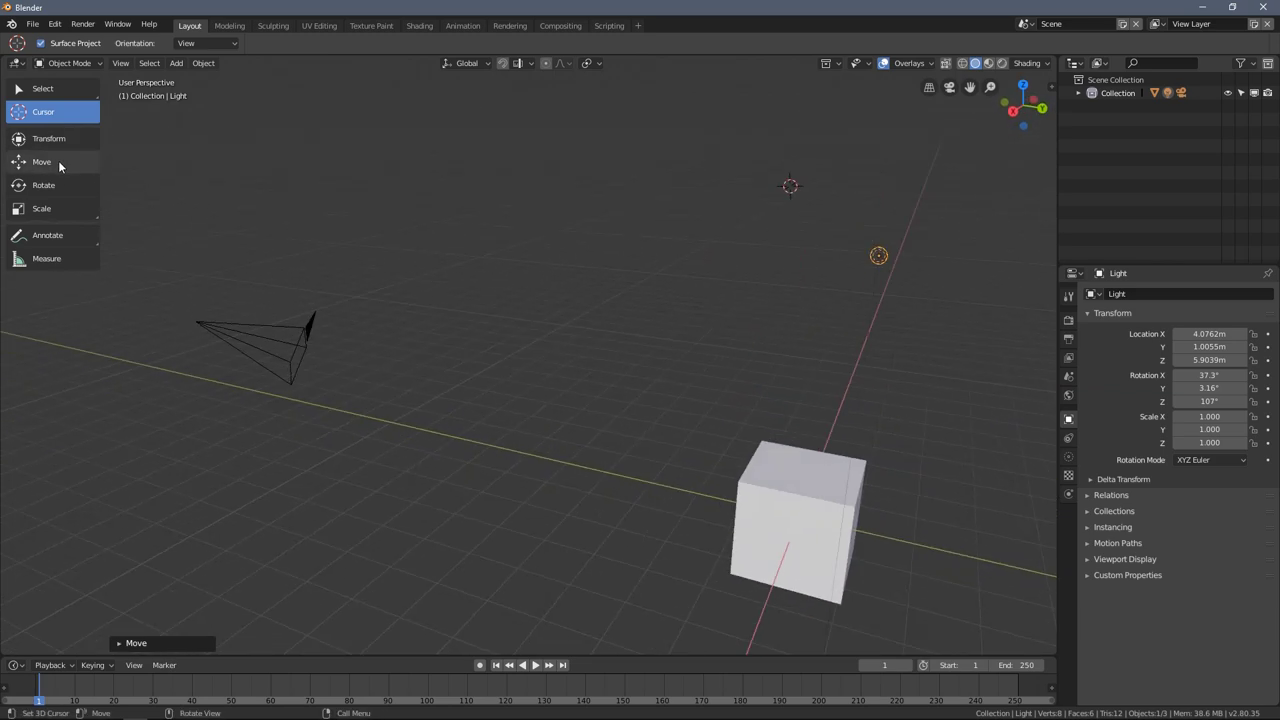
# - Cycle the light through Move, Transform, Rotate and Scale handles, ending on Transform
pyautogui.click(58, 162)
pyautogui.click(45, 140)
pyautogui.click(44, 185)
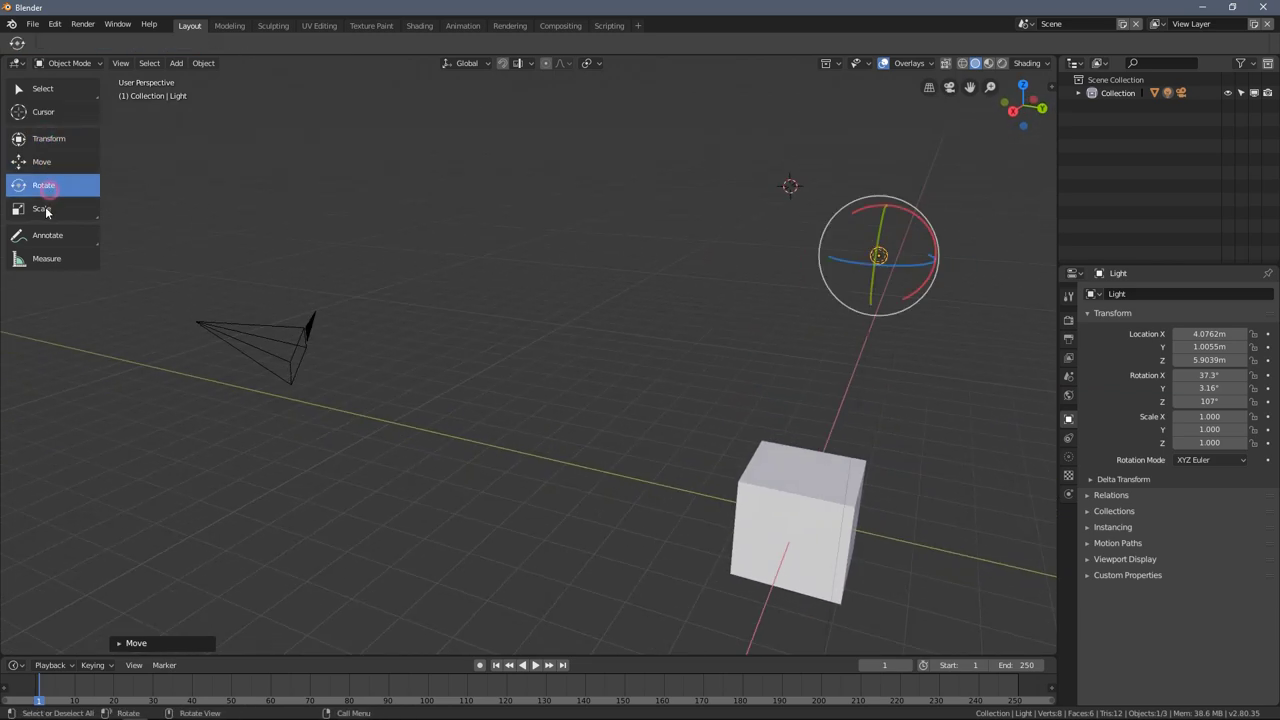
pyautogui.click(42, 208)
pyautogui.click(51, 170)
pyautogui.click(52, 140)
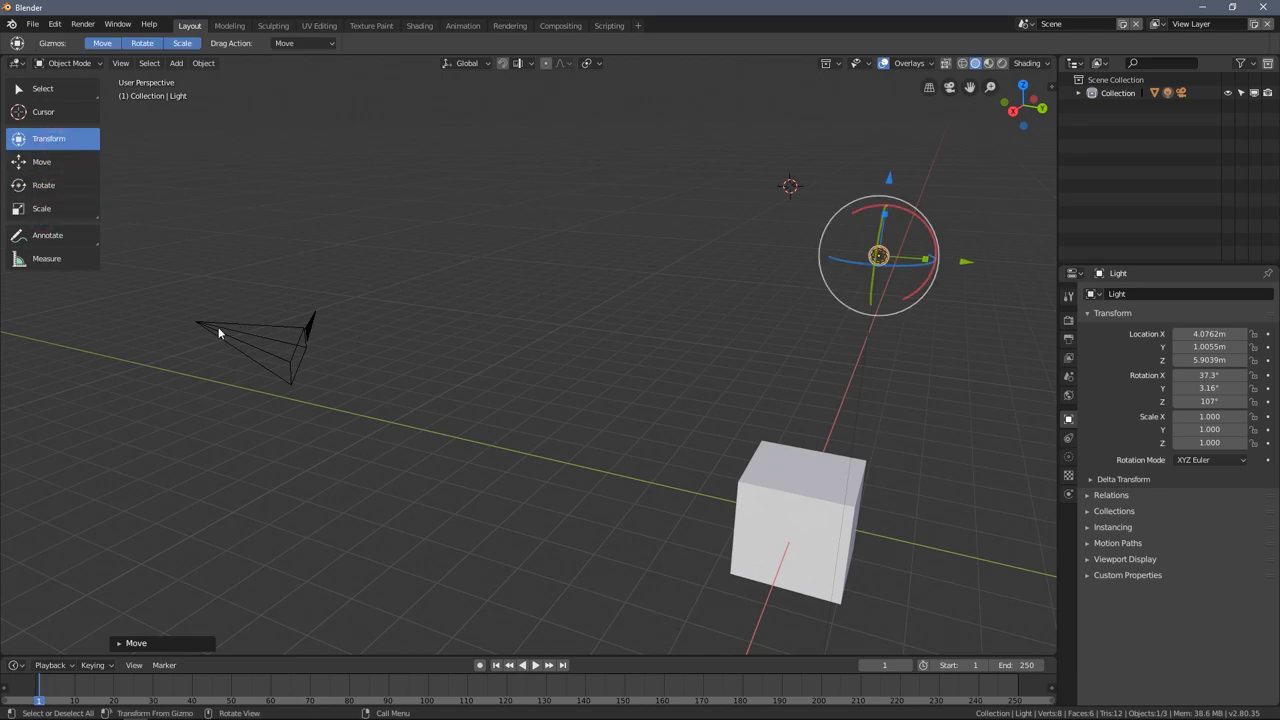
# - Select the camera and cycle its Move, Rotate, Scale and Transform handles
pyautogui.click(220, 333)
pyautogui.click(52, 165)
pyautogui.click(63, 186)
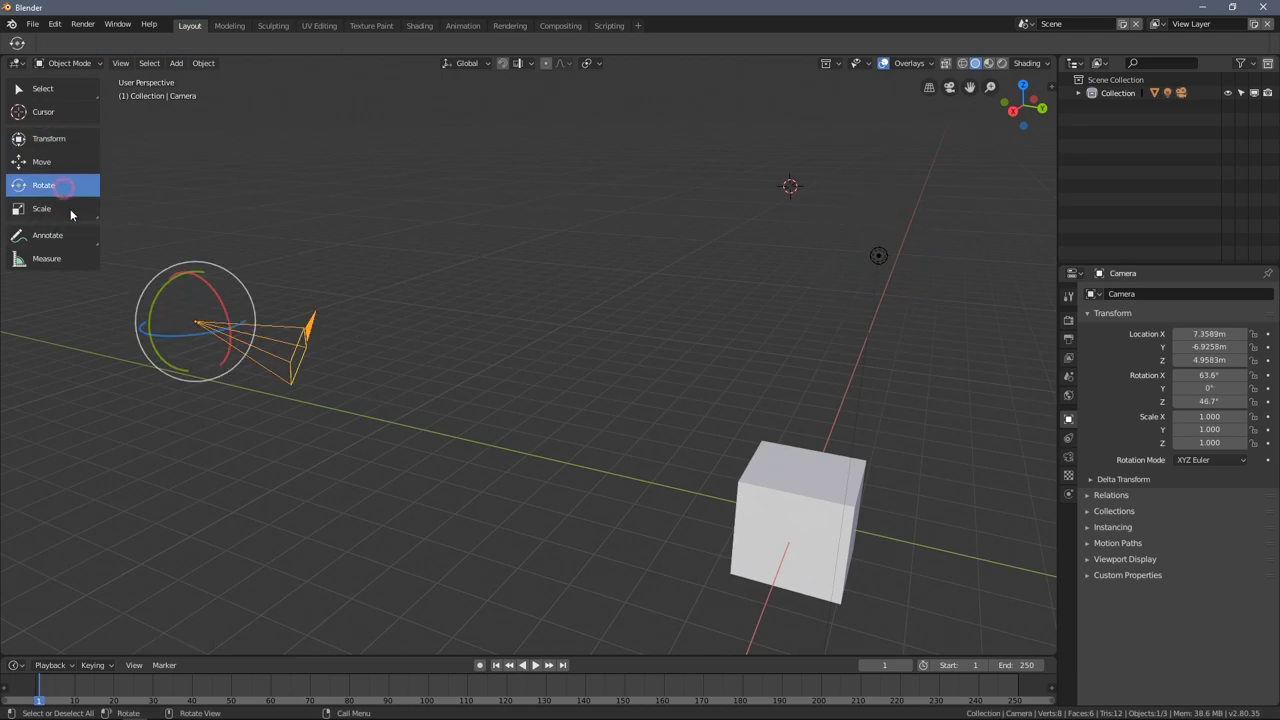
pyautogui.keyDown('ctrl'); pyautogui.scroll(3, 70, 209); pyautogui.keyUp('ctrl')
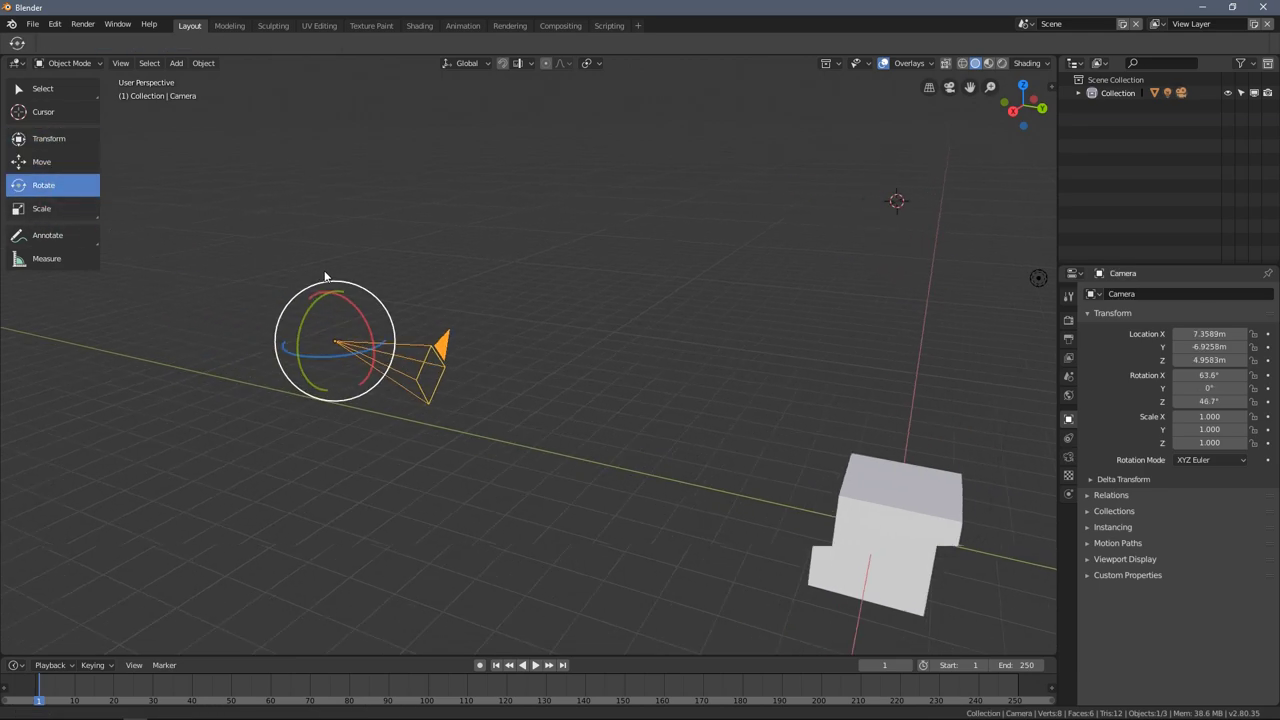
pyautogui.click(78, 212)
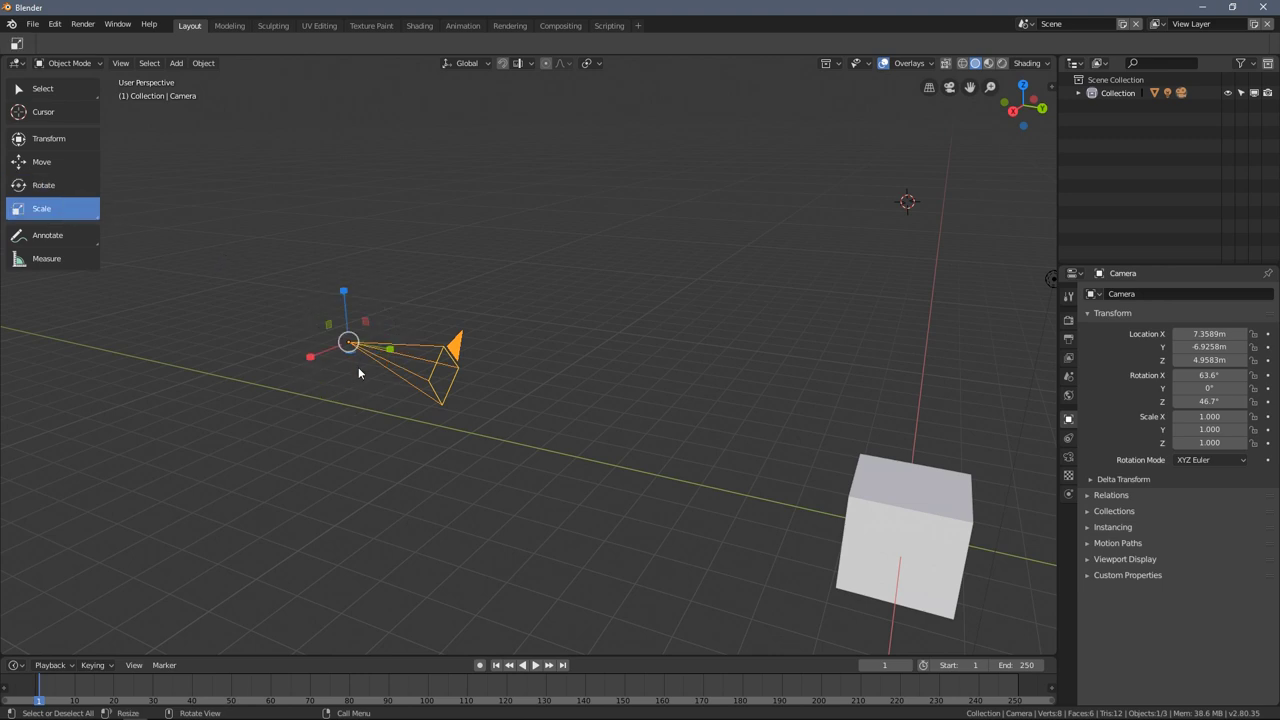
pyautogui.click(77, 187)
pyautogui.click(50, 140)
pyautogui.click(43, 162)
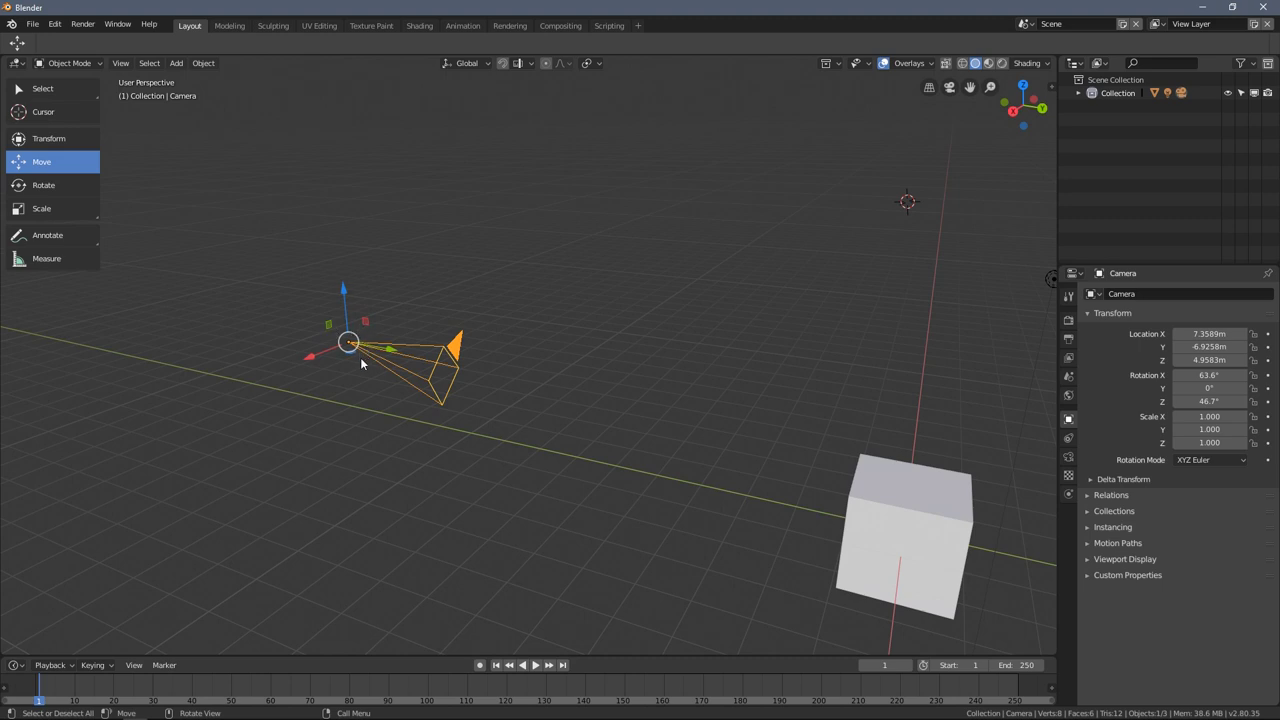
# - Orbit around the camera while switching its handles between Rotate, Scale and Transform
pyautogui.moveTo(361, 364); pyautogui.dragTo(403, 367, button='middle')
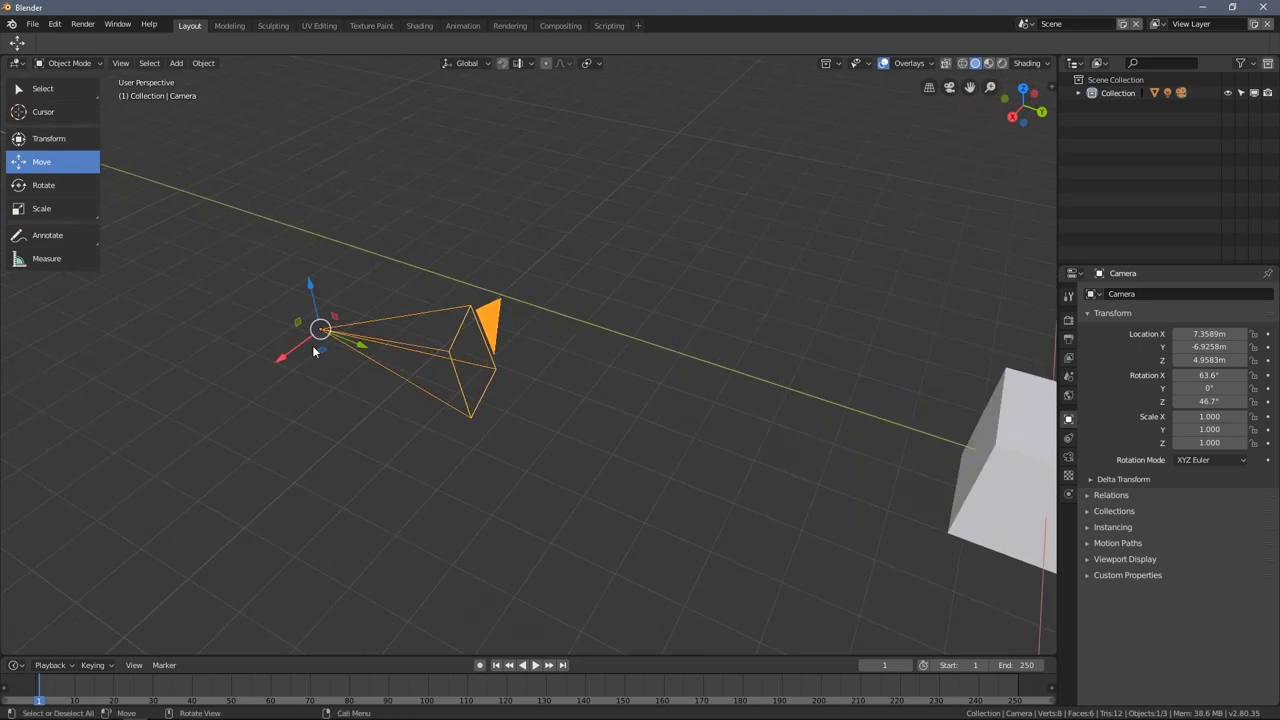
pyautogui.moveTo(328, 330); pyautogui.dragTo(379, 333, button='middle')
pyautogui.click(50, 188)
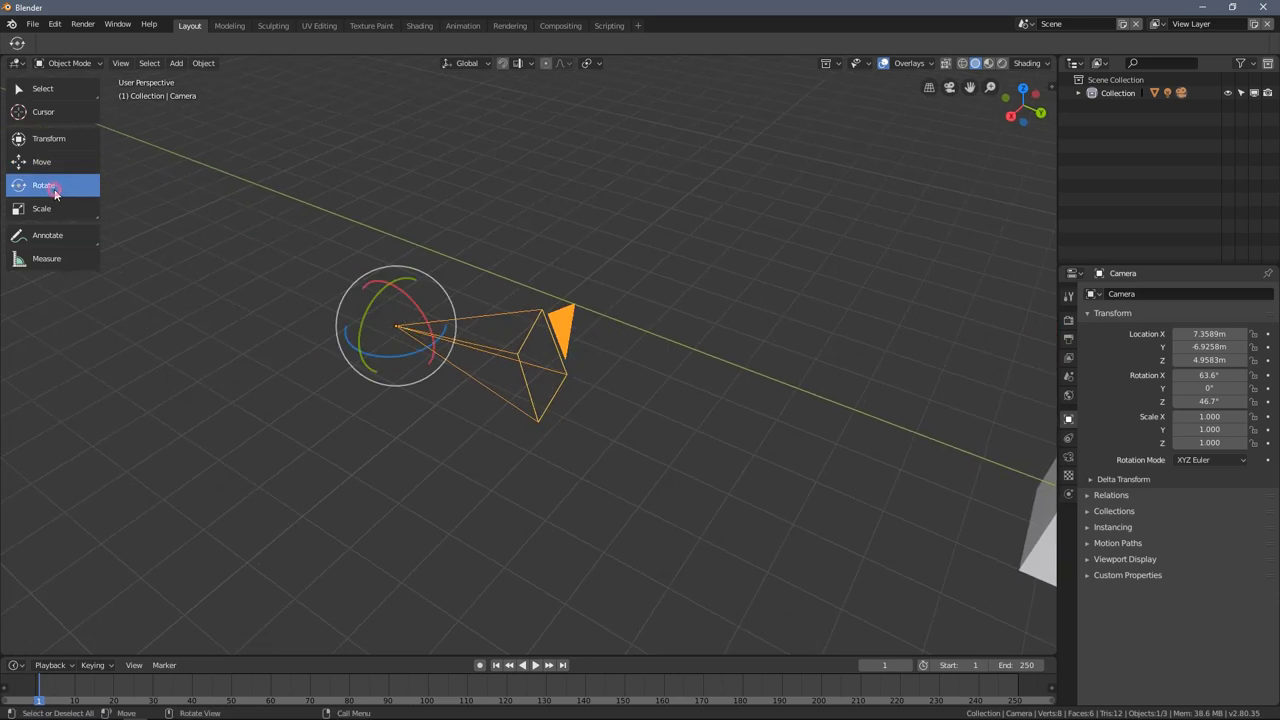
pyautogui.moveTo(289, 329); pyautogui.dragTo(376, 277, button='middle')
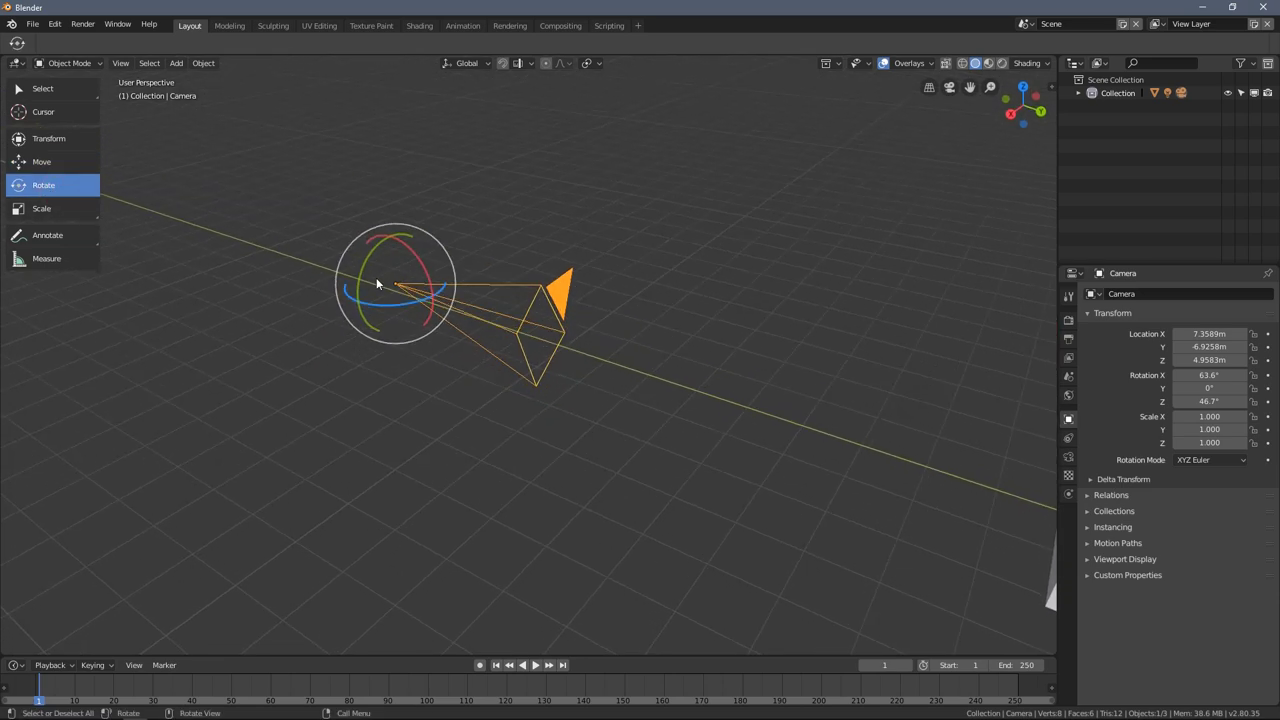
pyautogui.click(52, 141)
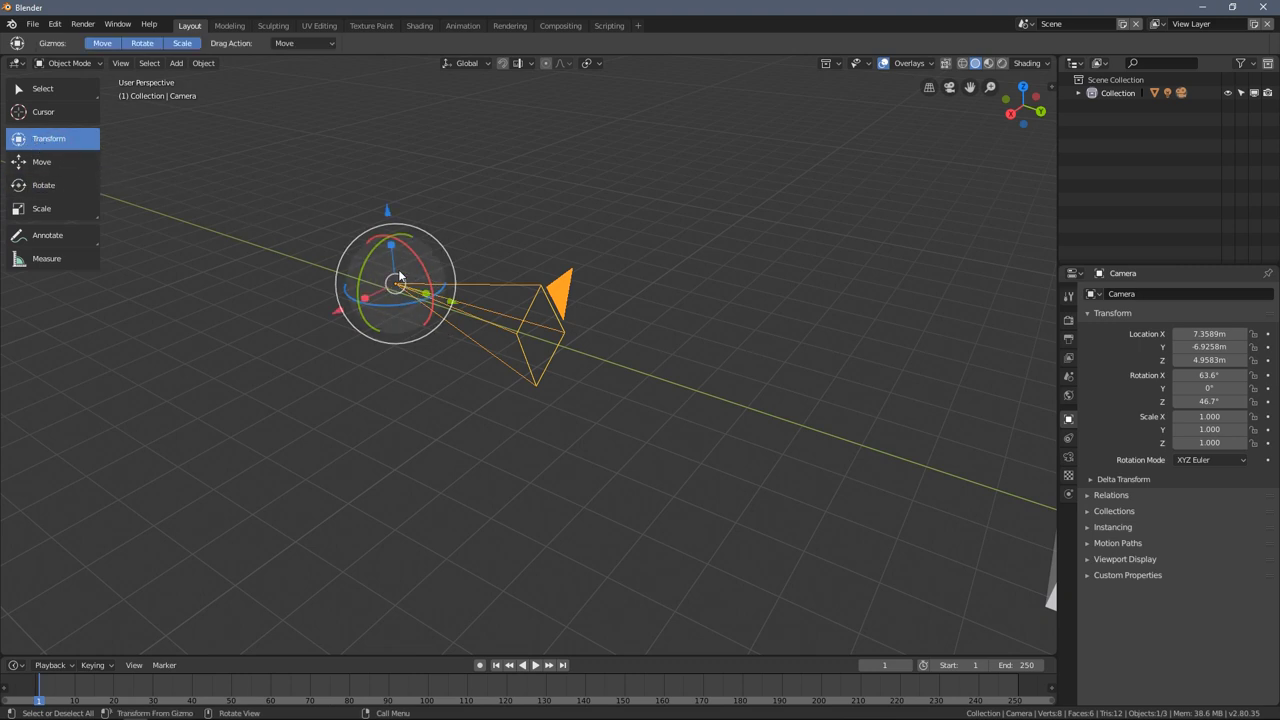
pyautogui.click(50, 209)
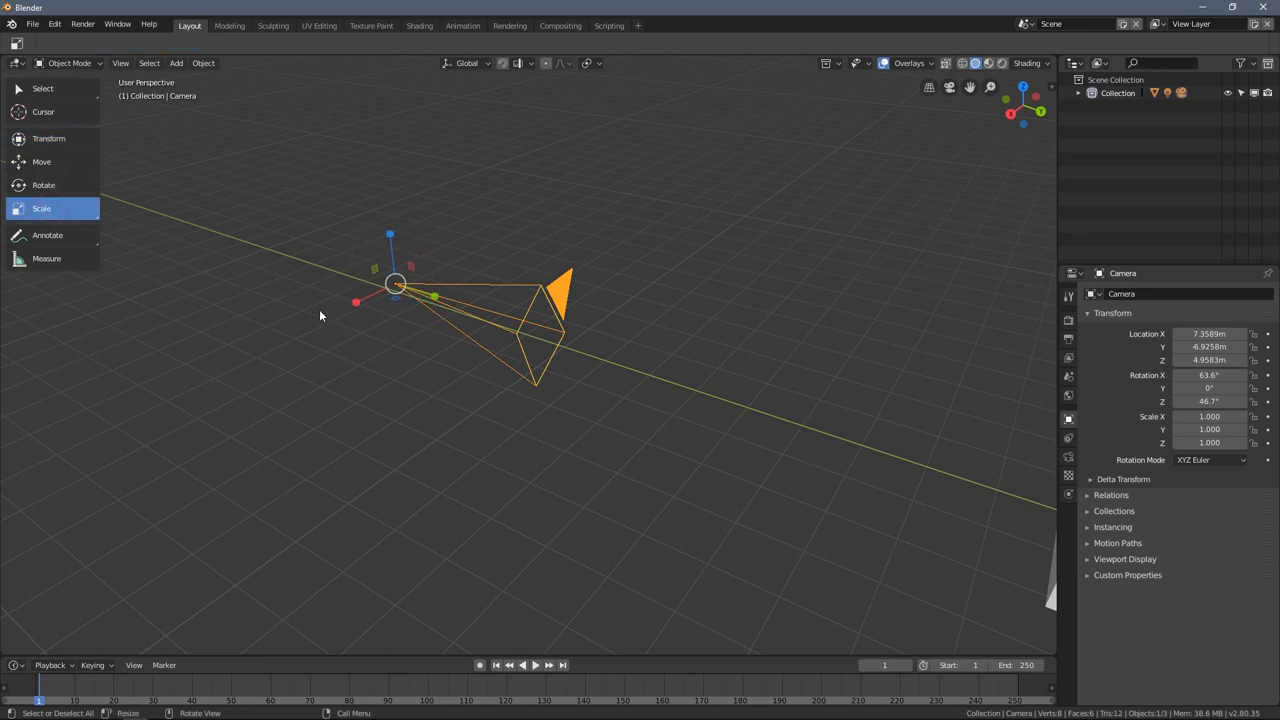
pyautogui.scroll(2, 320, 315)
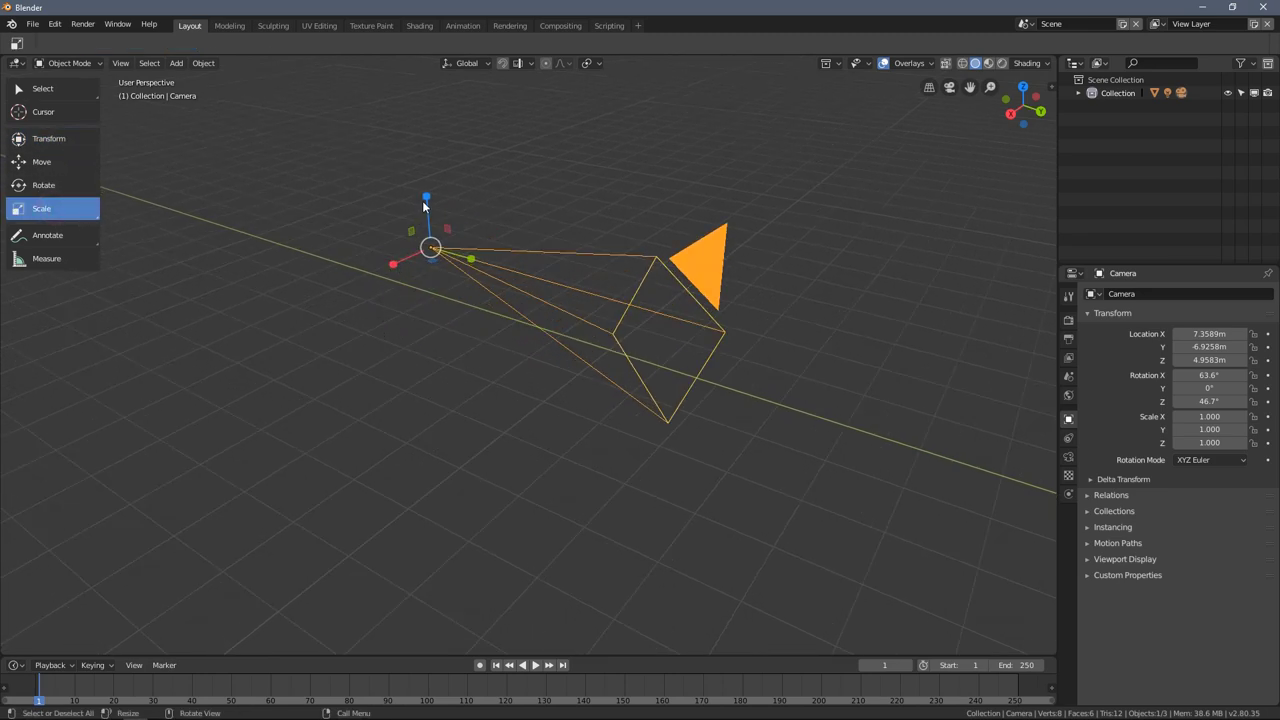
pyautogui.click(63, 143)
pyautogui.scroll(-3, 337, 331)
# - Bring the cube into view and select it with Transform handles showing
pyautogui.moveTo(337, 331); pyautogui.dragTo(253, 280, button='middle')
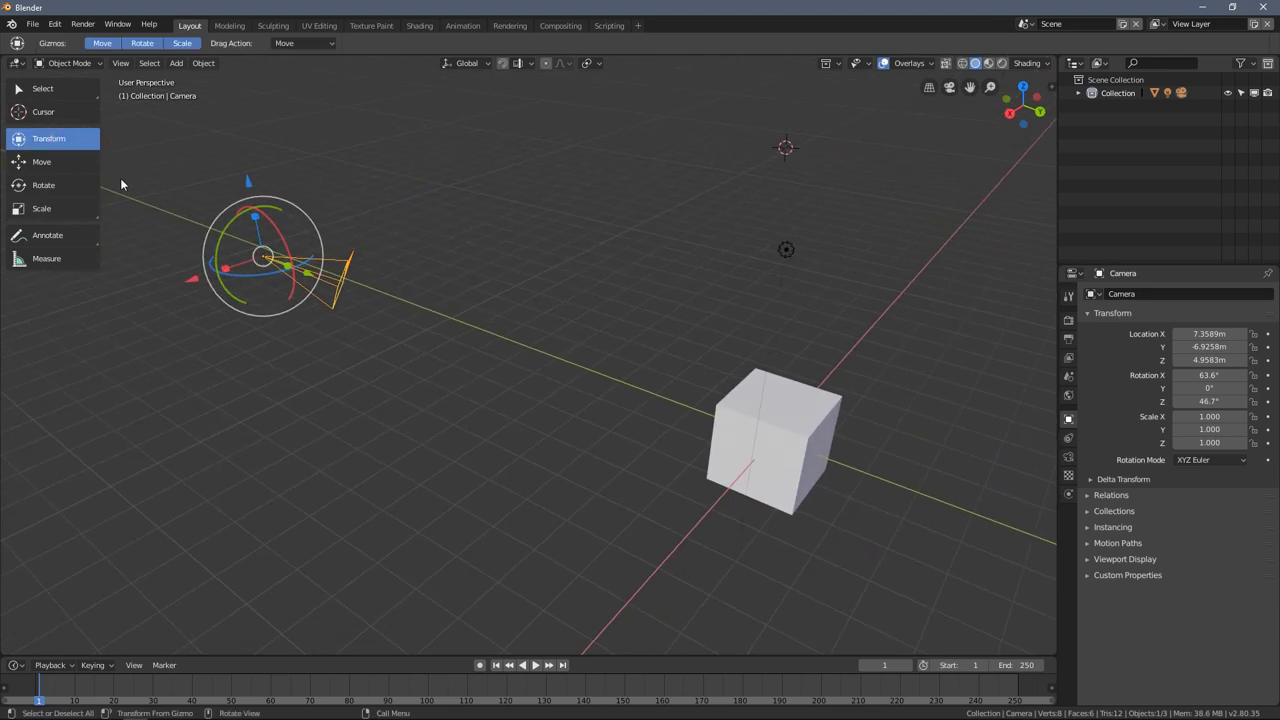
pyautogui.click(834, 453)
pyautogui.moveTo(833, 454); pyautogui.dragTo(549, 420, button='middle')
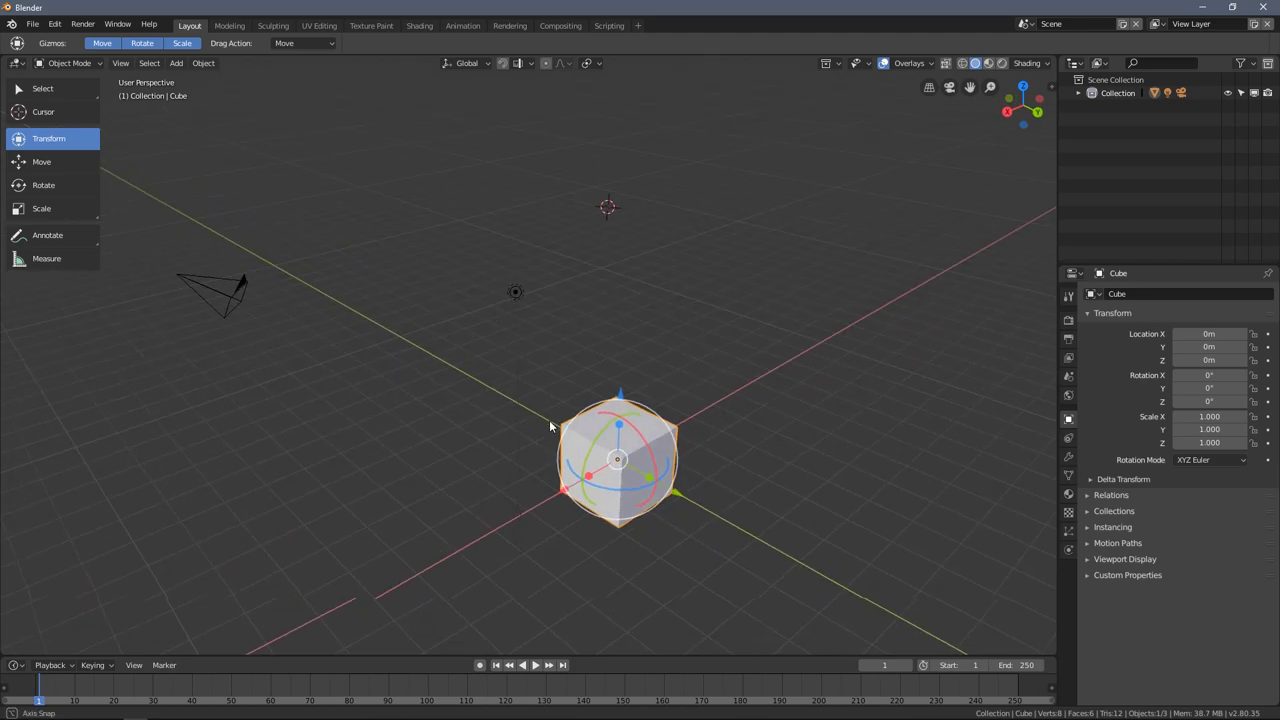
# - Select the camera, then the light, and orbit around the scene
pyautogui.click(195, 284)
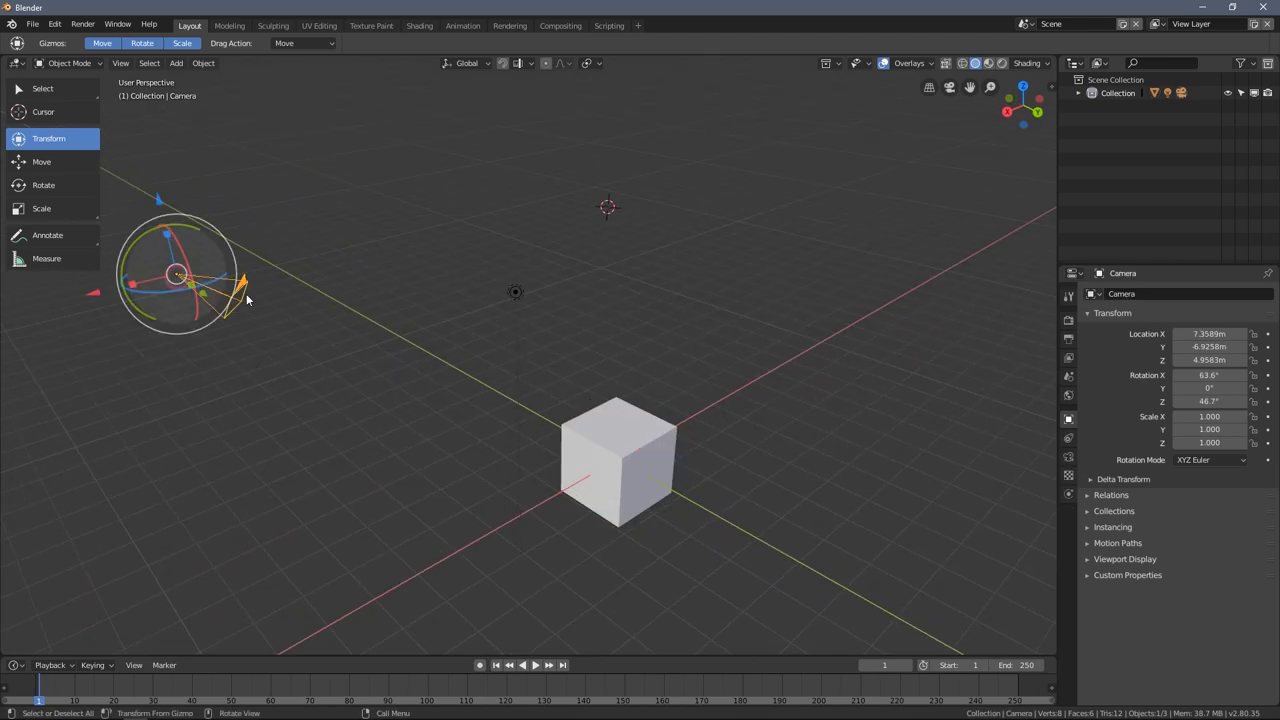
pyautogui.click(515, 292)
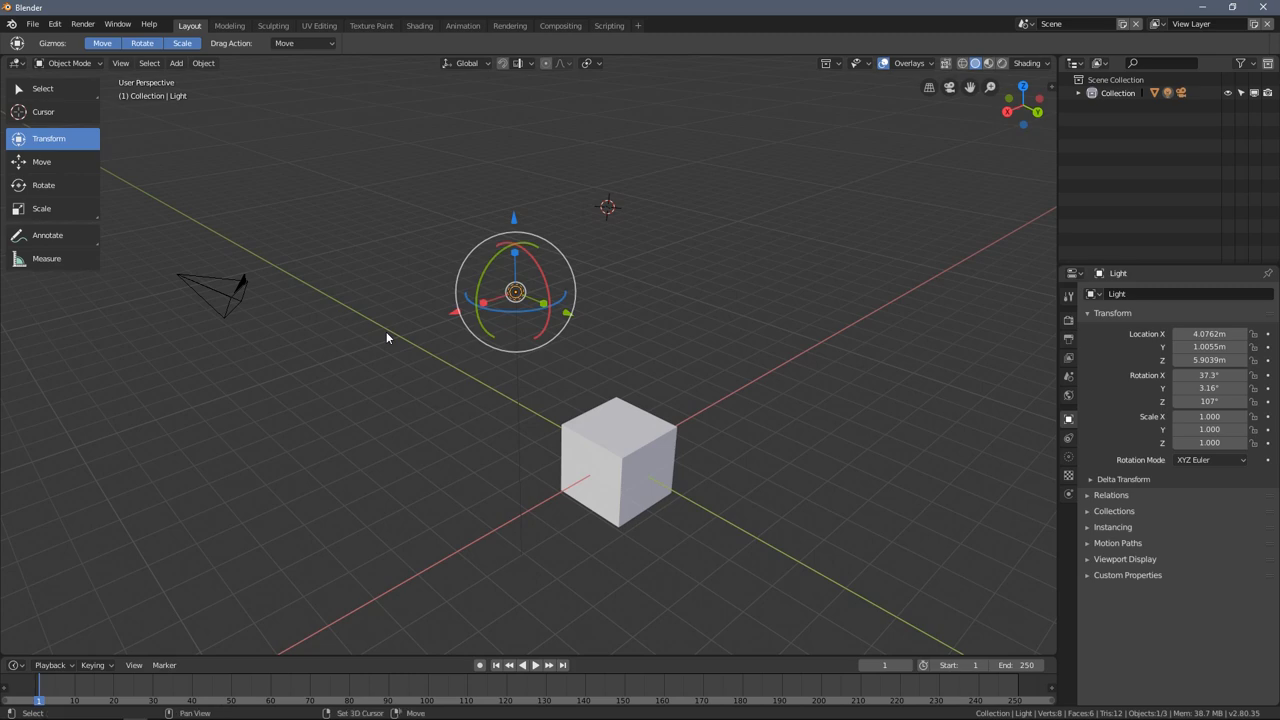
pyautogui.moveTo(386, 337); pyautogui.dragTo(575, 254, button='middle')
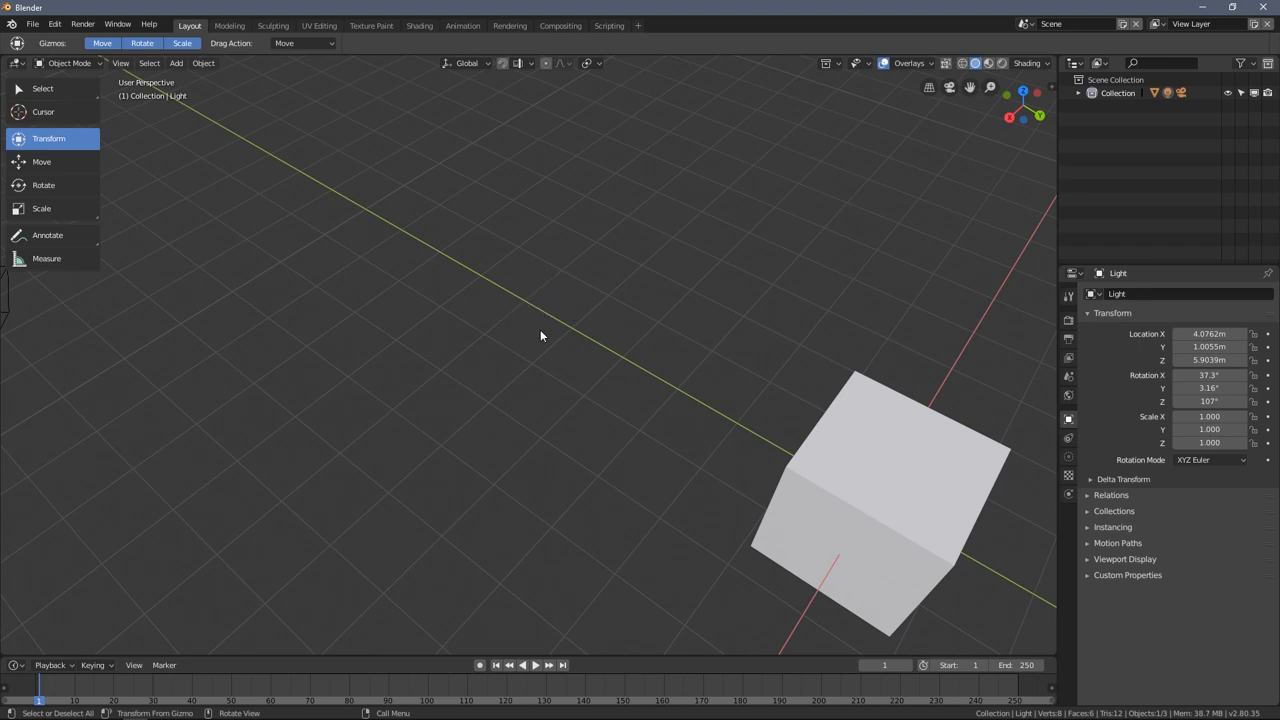
pyautogui.moveTo(521, 374); pyautogui.dragTo(466, 403, button='middle')
# - Select the cube and frame it with Numpad ., viewing it from above
pyautogui.click(638, 458)
pyautogui.scroll(-2, 478, 408)
pyautogui.scroll(4, 478, 408)
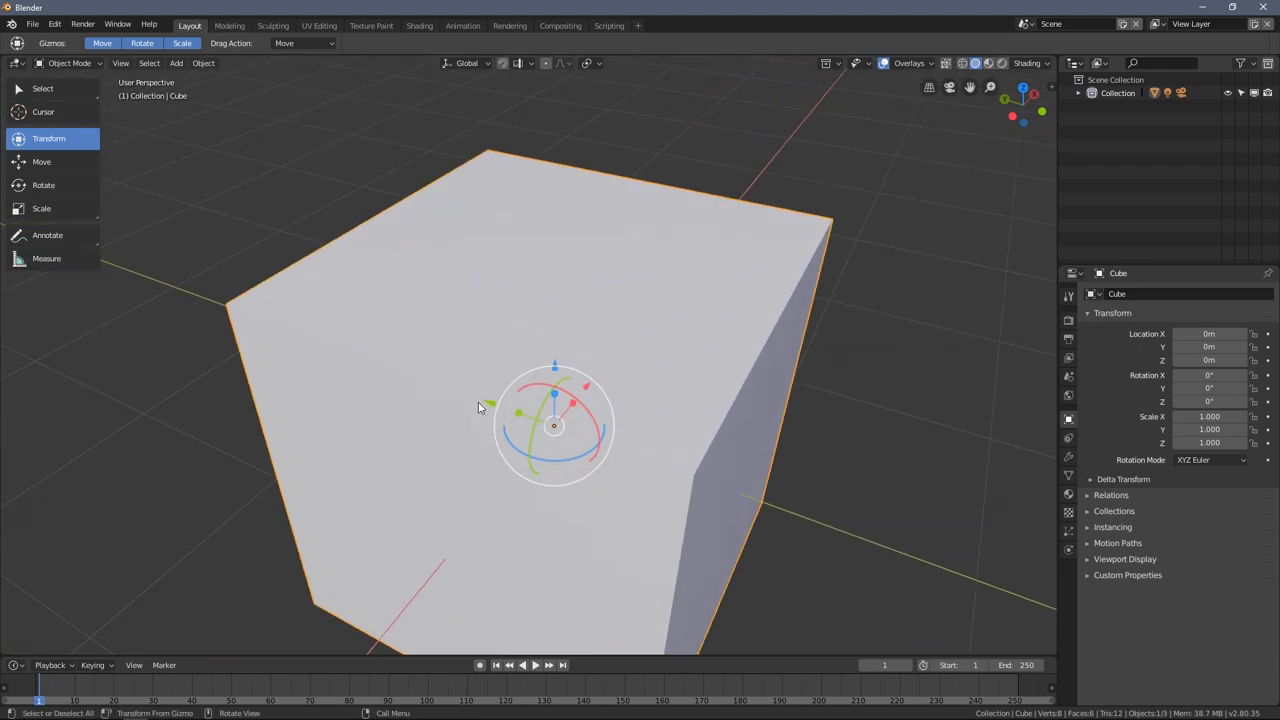
pyautogui.scroll(-5, 478, 406)
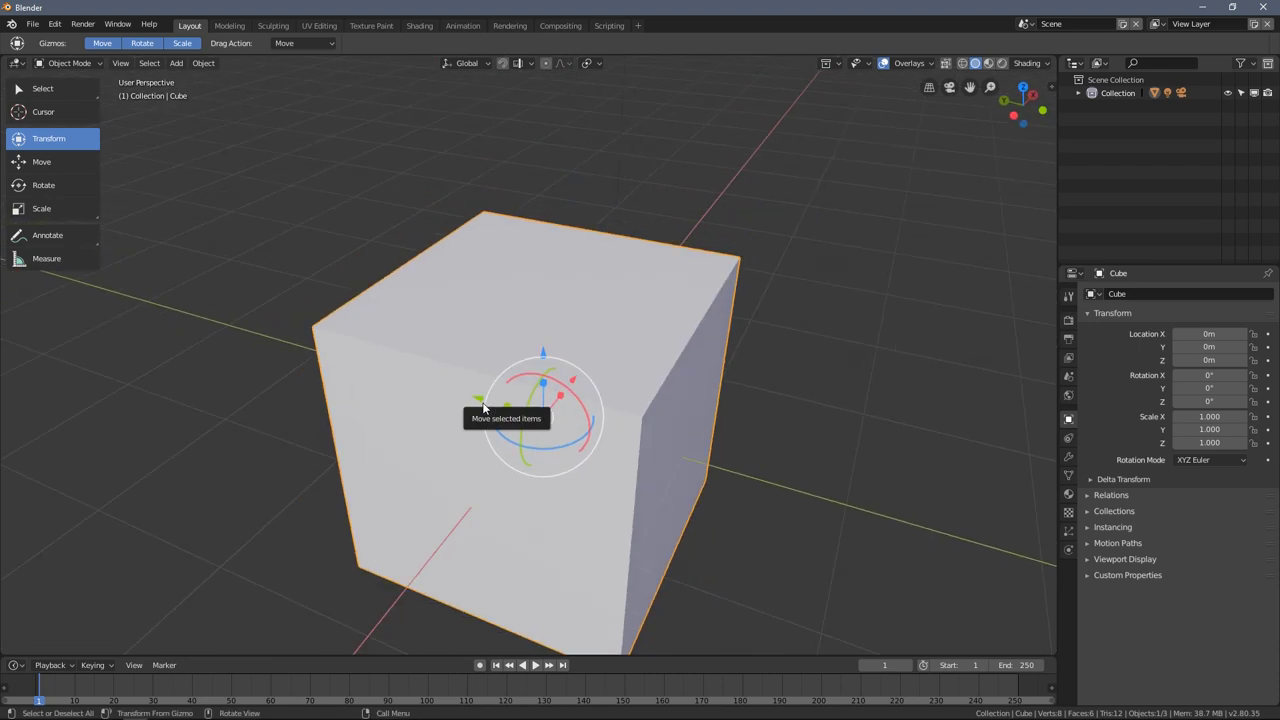
pyautogui.moveTo(537, 390); pyautogui.dragTo(522, 425, button='middle')
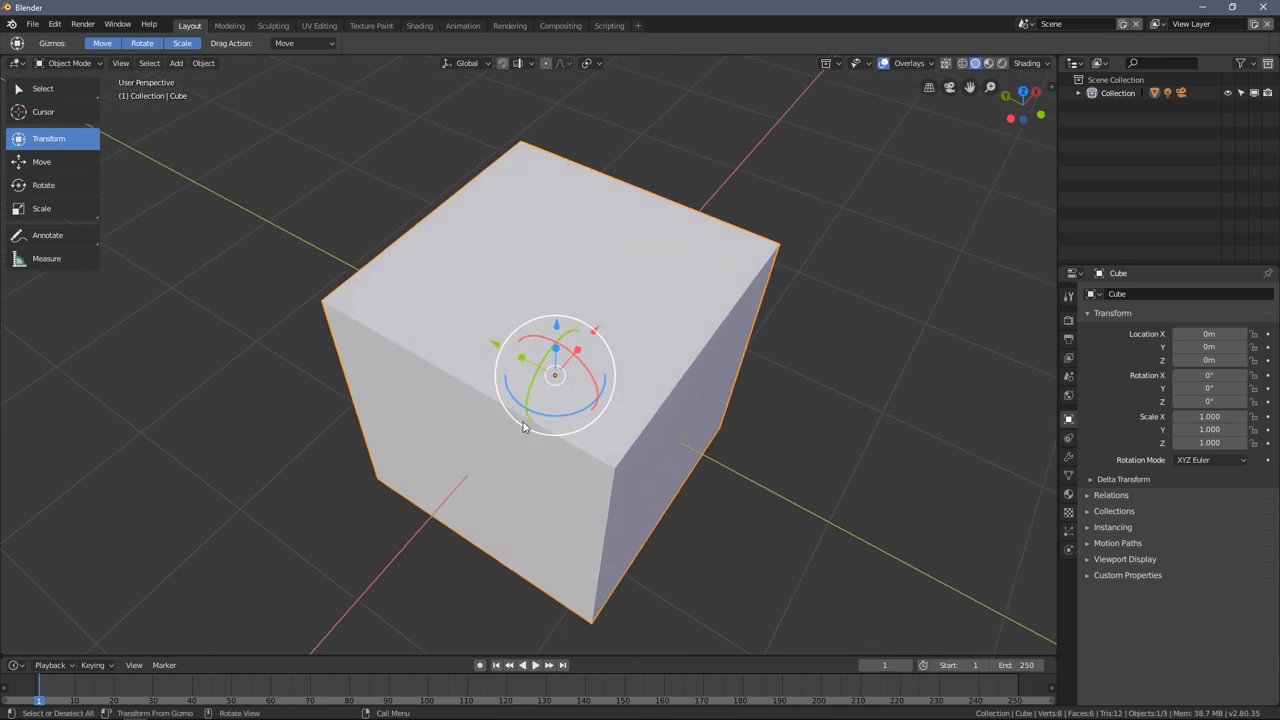
pyautogui.press('KP_Decimal')
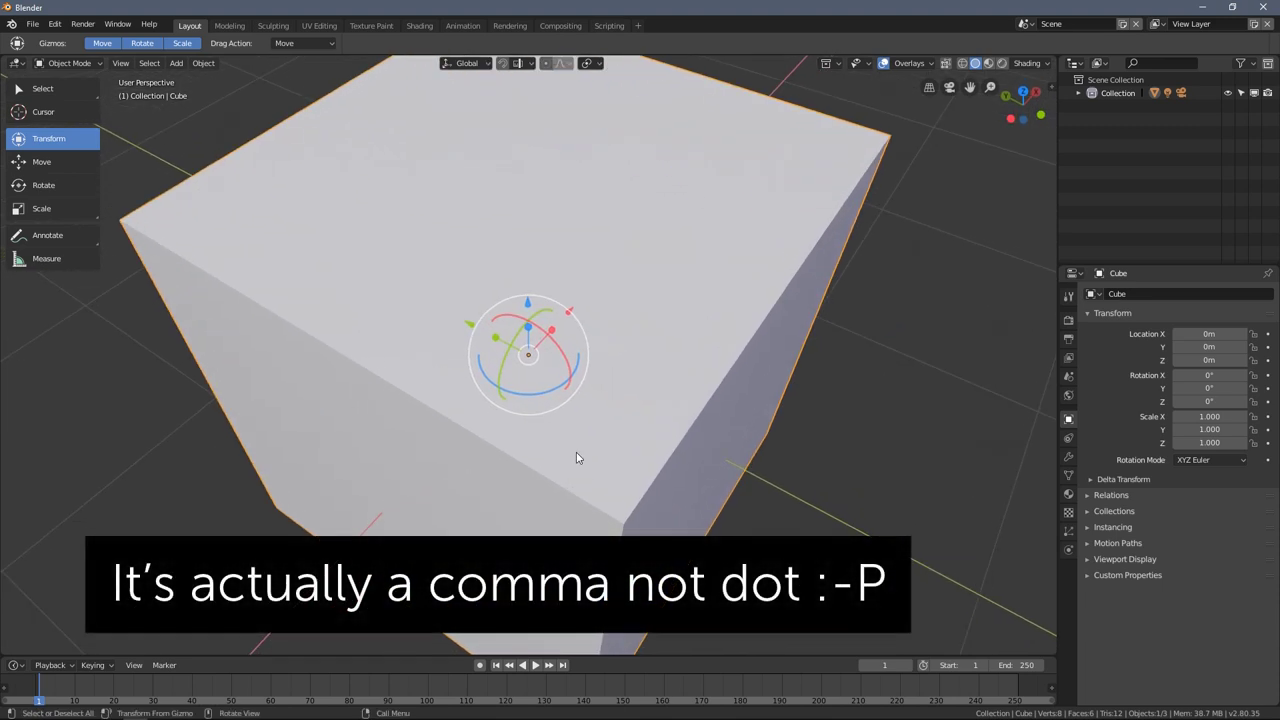
pyautogui.scroll(-5, 605, 468)
pyautogui.moveTo(634, 480); pyautogui.dragTo(590, 446, button='middle')
pyautogui.scroll(-4, 503, 435)
pyautogui.scroll(6, 588, 449)
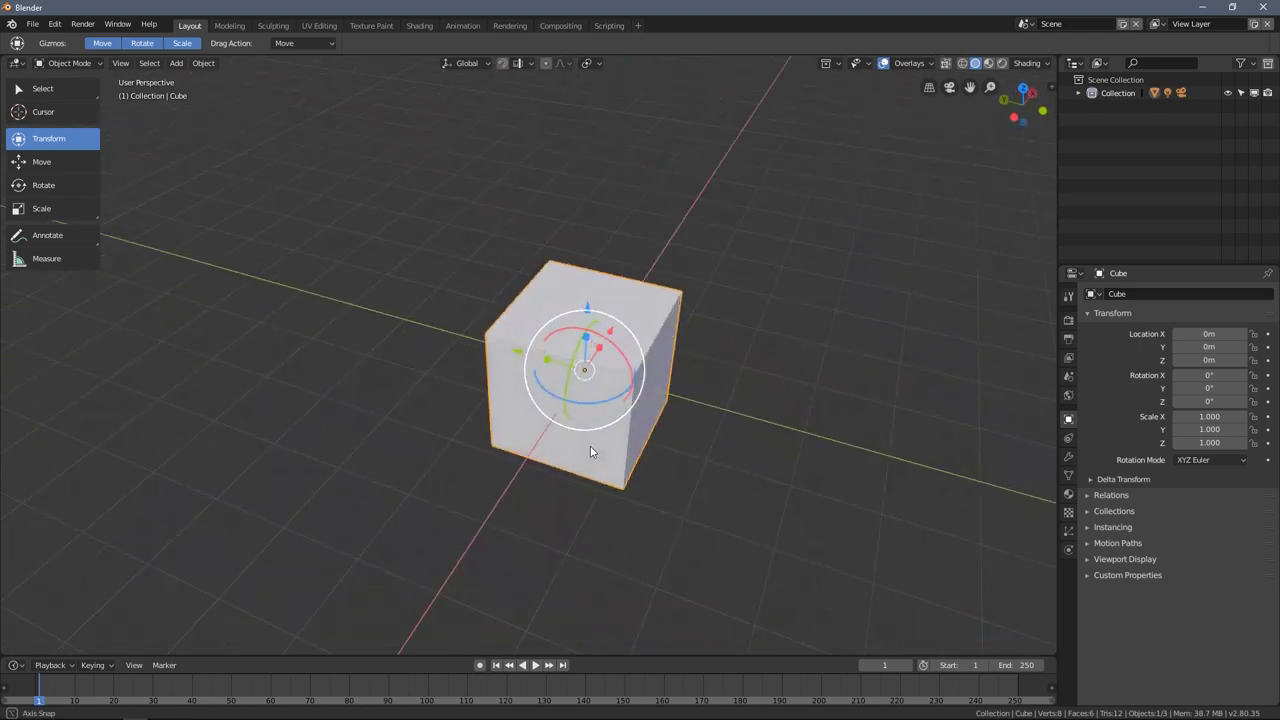
# - Frame the camera with Numpad ., then select and frame the light
pyautogui.moveTo(600, 385); pyautogui.dragTo(829, 219, button='middle')
pyautogui.click(832, 180)
pyautogui.press('KP_Decimal')
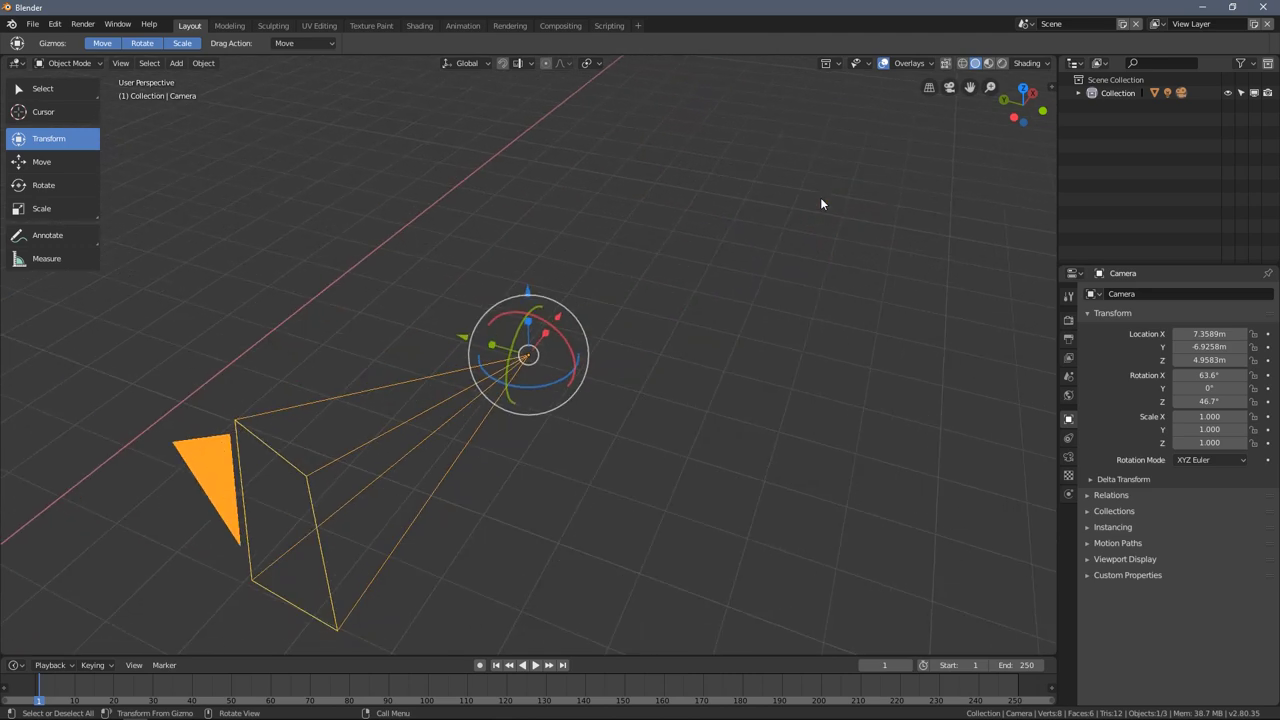
pyautogui.moveTo(524, 318); pyautogui.dragTo(560, 282, button='middle')
pyautogui.click(319, 311)
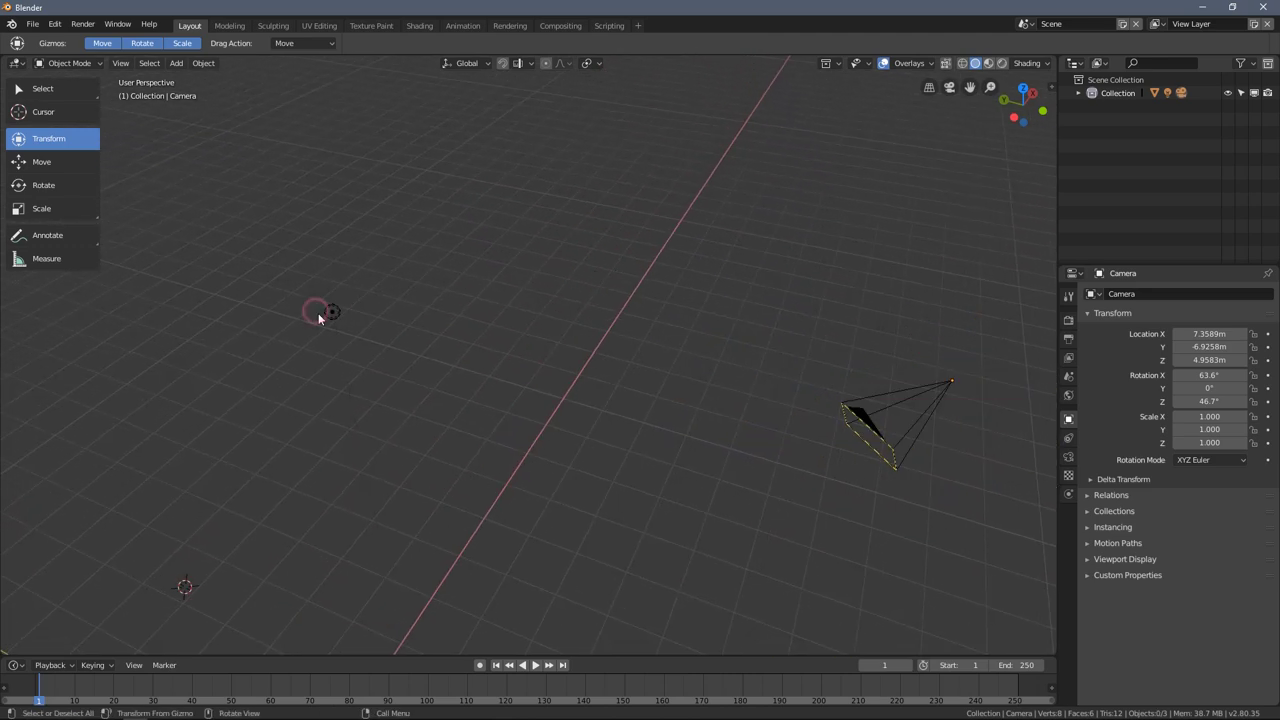
pyautogui.press('KP_Decimal')
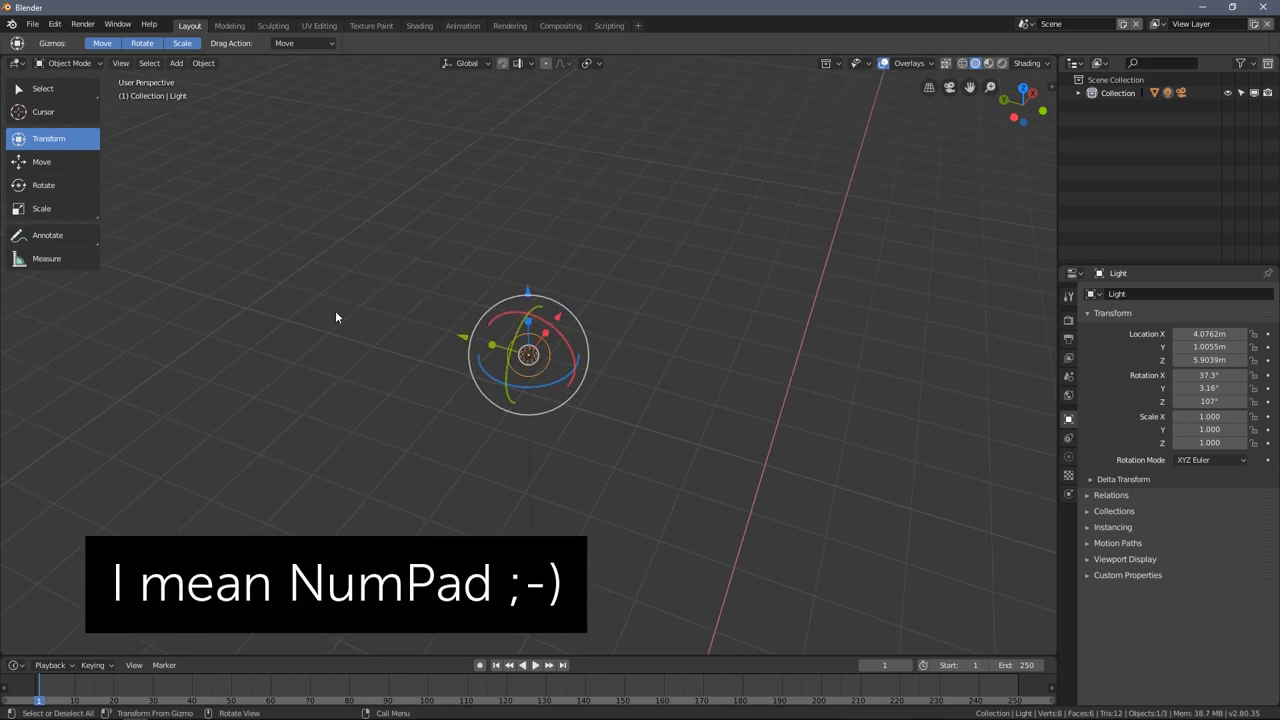
# - Browse the View menu and leave Local View with Numpad / to show all objects
pyautogui.click(119, 63)
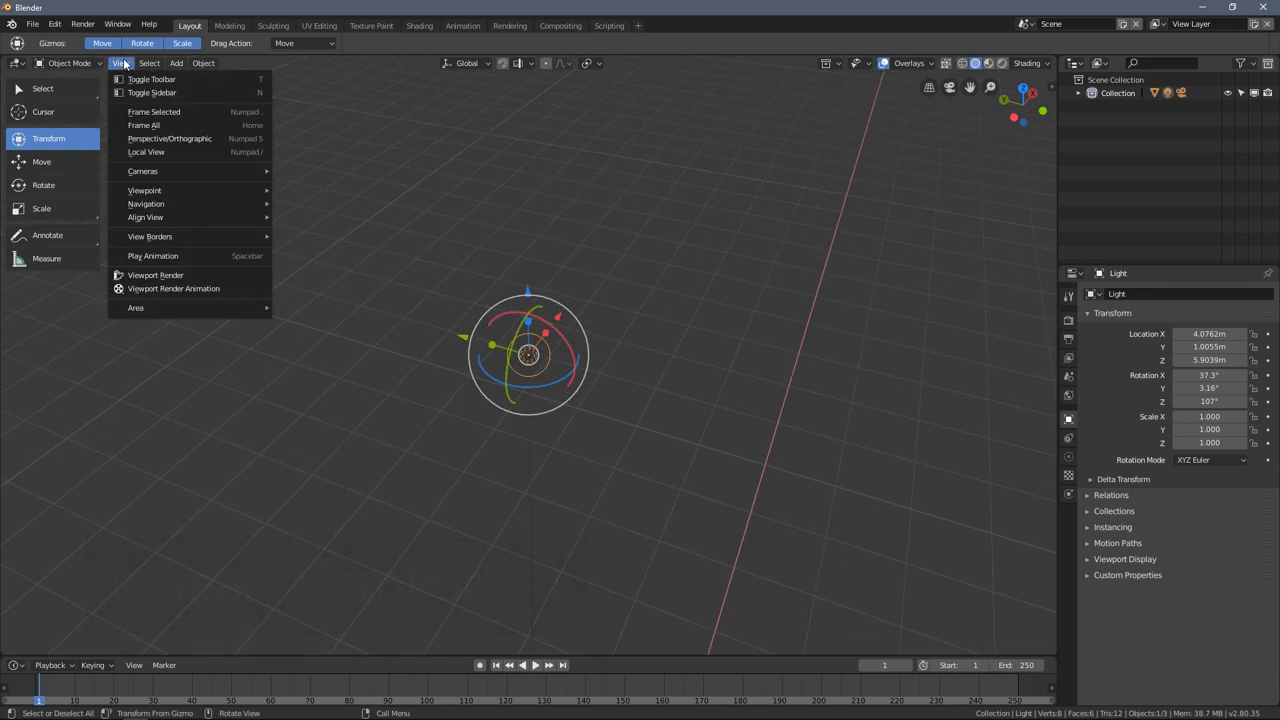
pyautogui.click(110, 63)
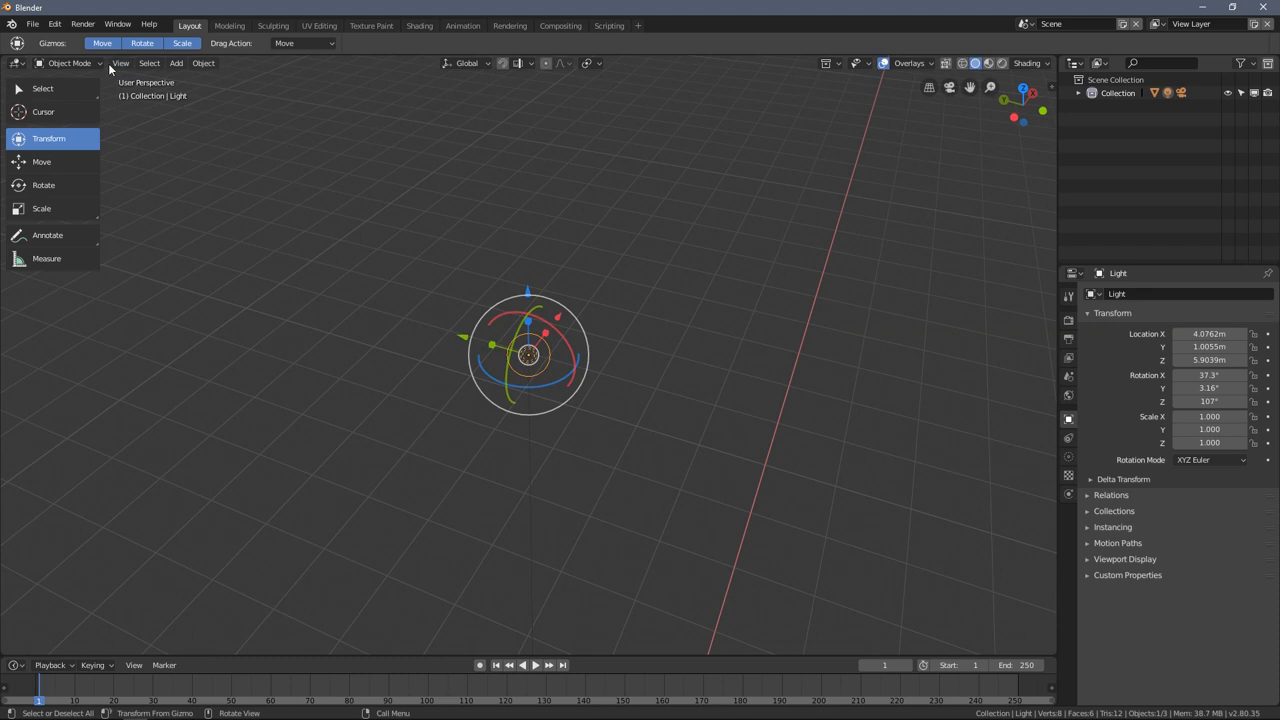
pyautogui.click(120, 63)
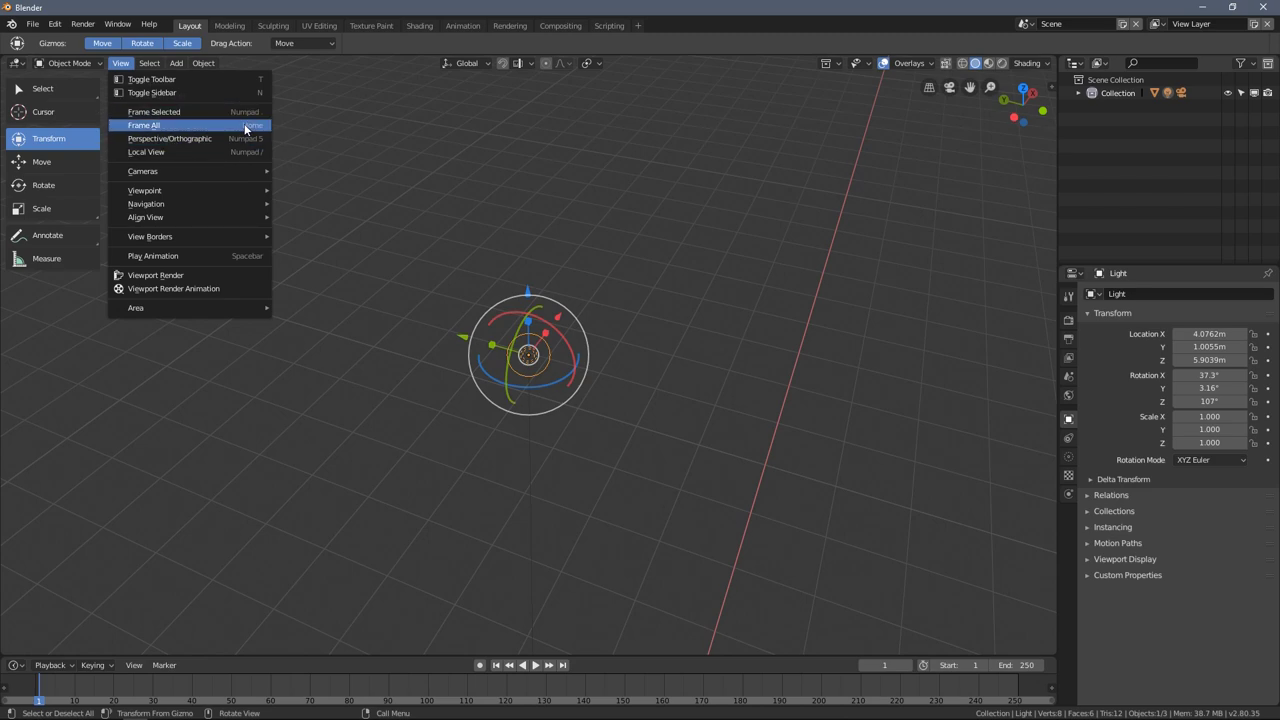
pyautogui.press('KP_Divide')
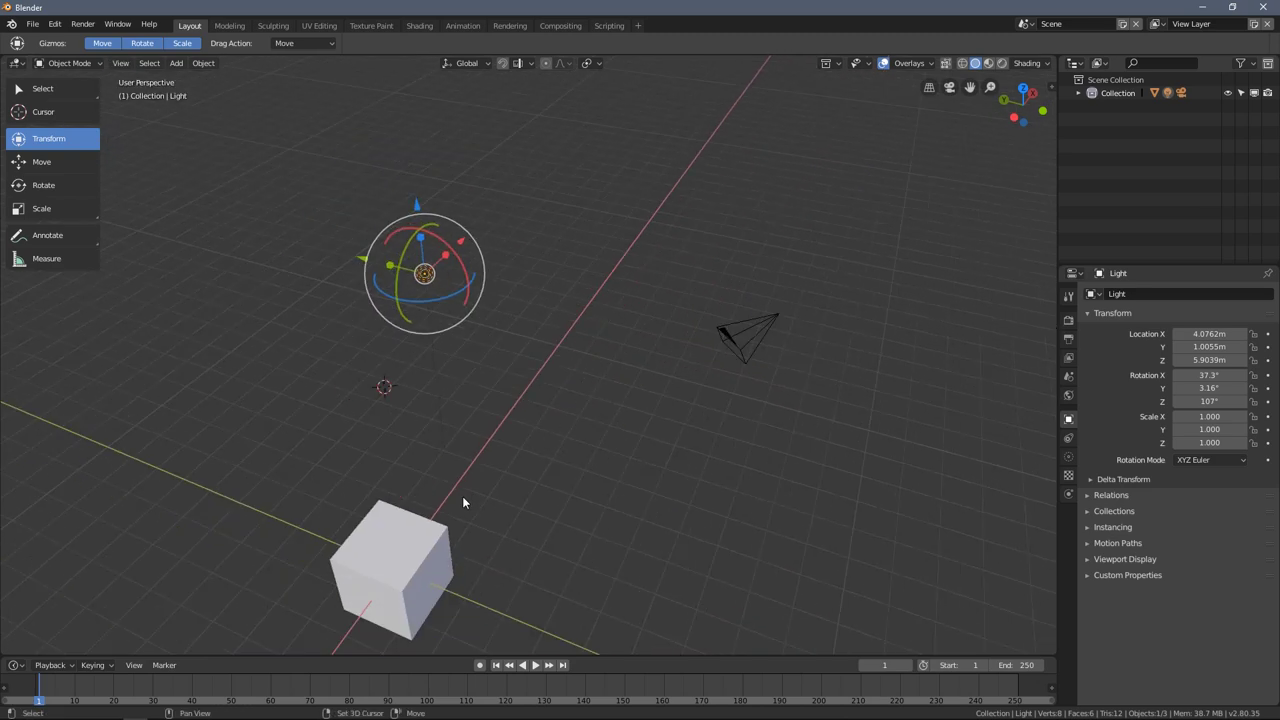
# - Select the cube and frame it with View > Frame Selected
pyautogui.click(460, 502)
pyautogui.moveTo(460, 502); pyautogui.dragTo(685, 377, button='middle')
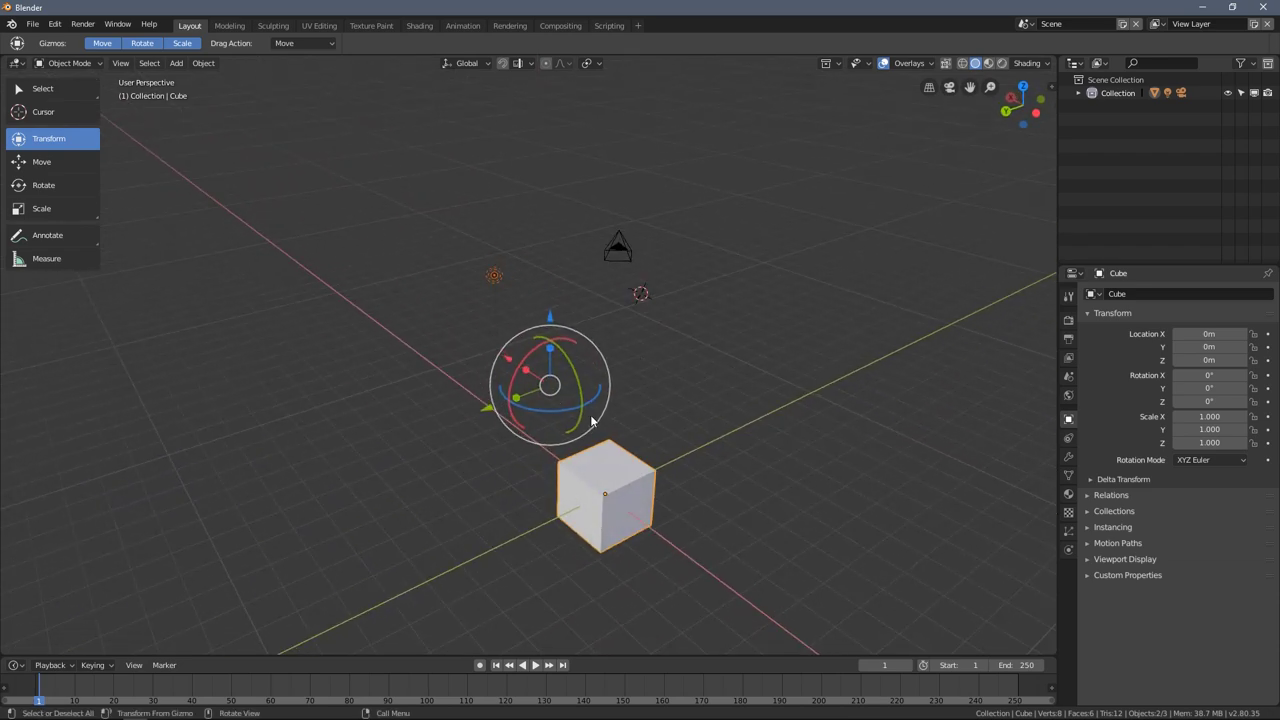
pyautogui.click(120, 64)
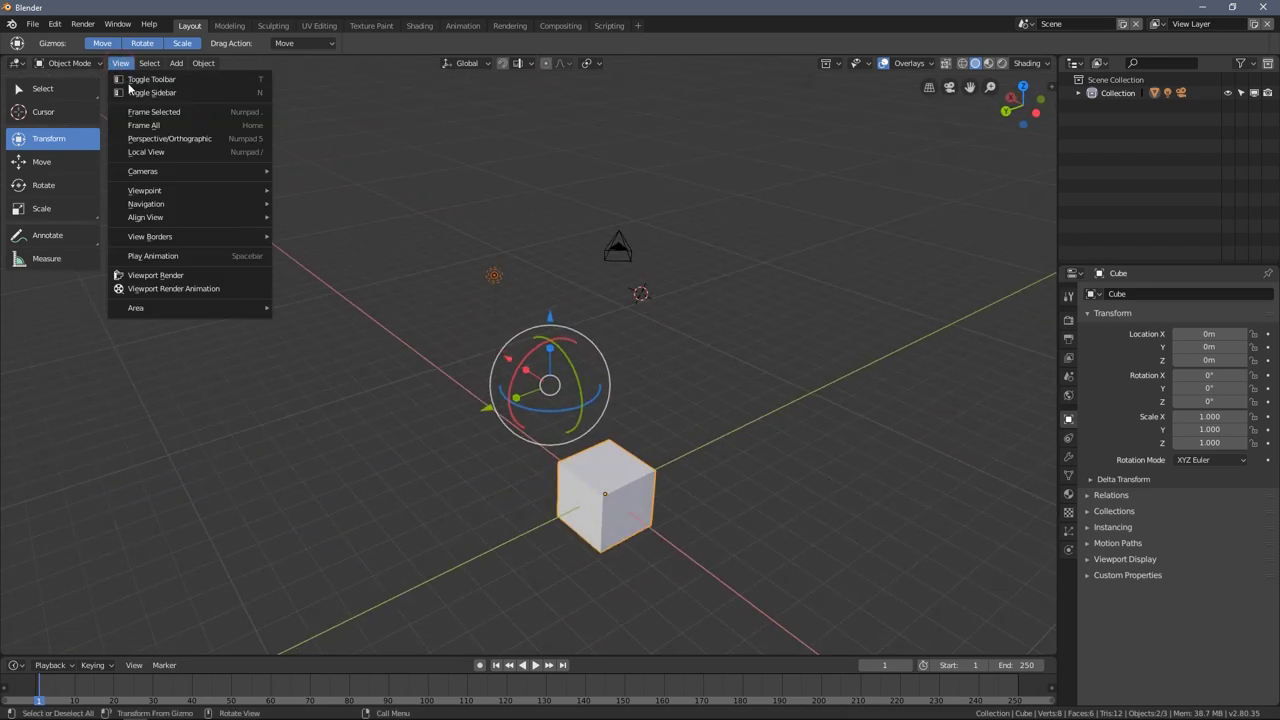
pyautogui.click(177, 112)
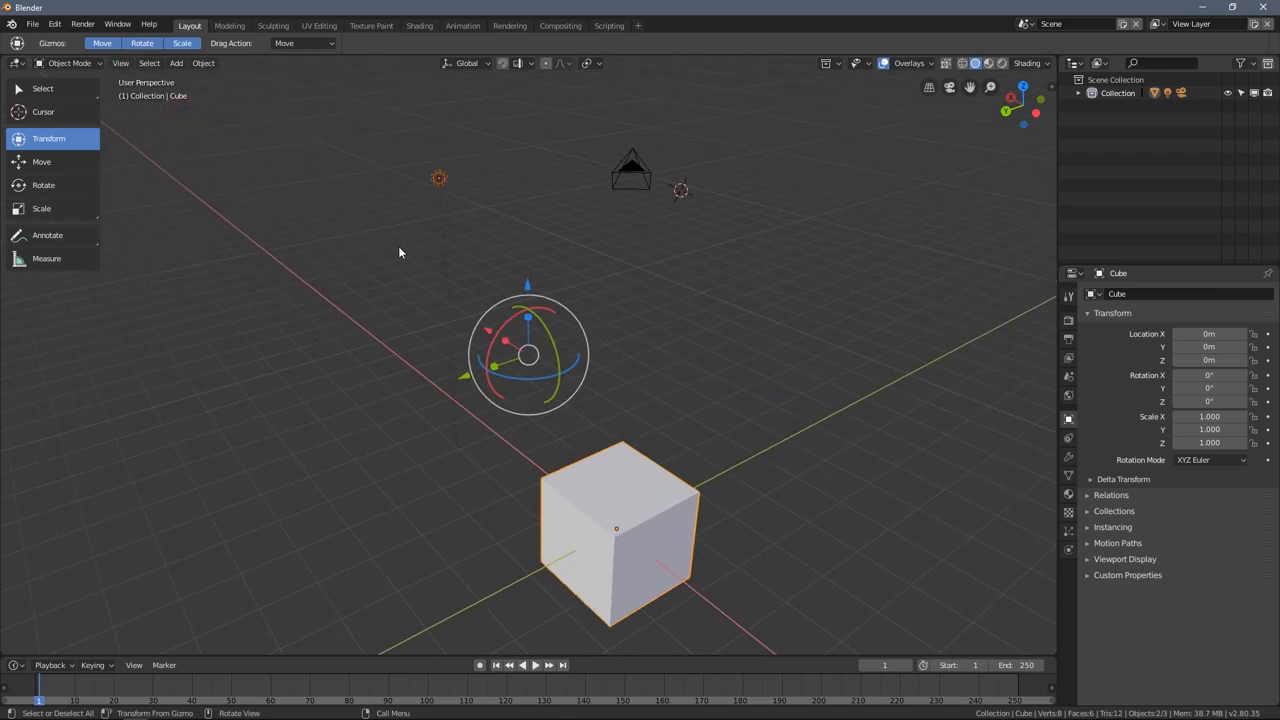
pyautogui.moveTo(398, 246); pyautogui.dragTo(758, 293, button='middle')
# - Select the camera and frame it with View > Frame Selected
pyautogui.click(878, 281)
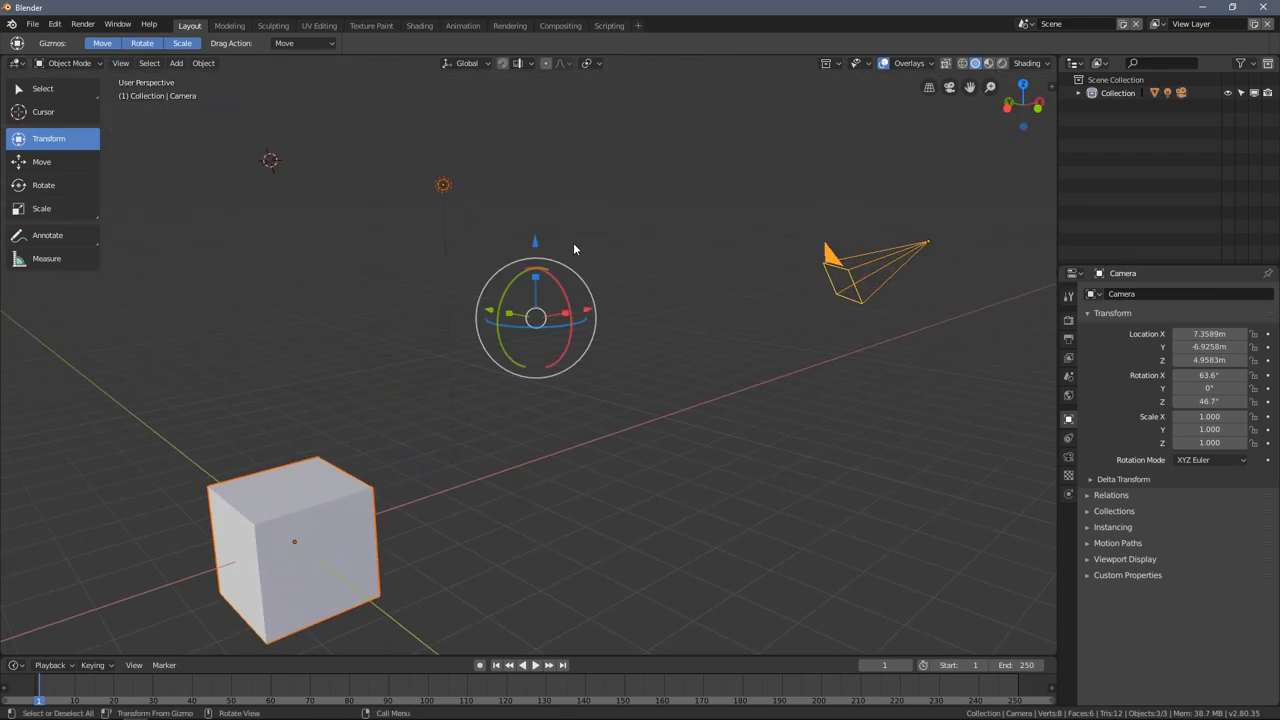
pyautogui.click(121, 63)
pyautogui.click(157, 108)
pyautogui.moveTo(500, 222); pyautogui.dragTo(600, 368, button='middle')
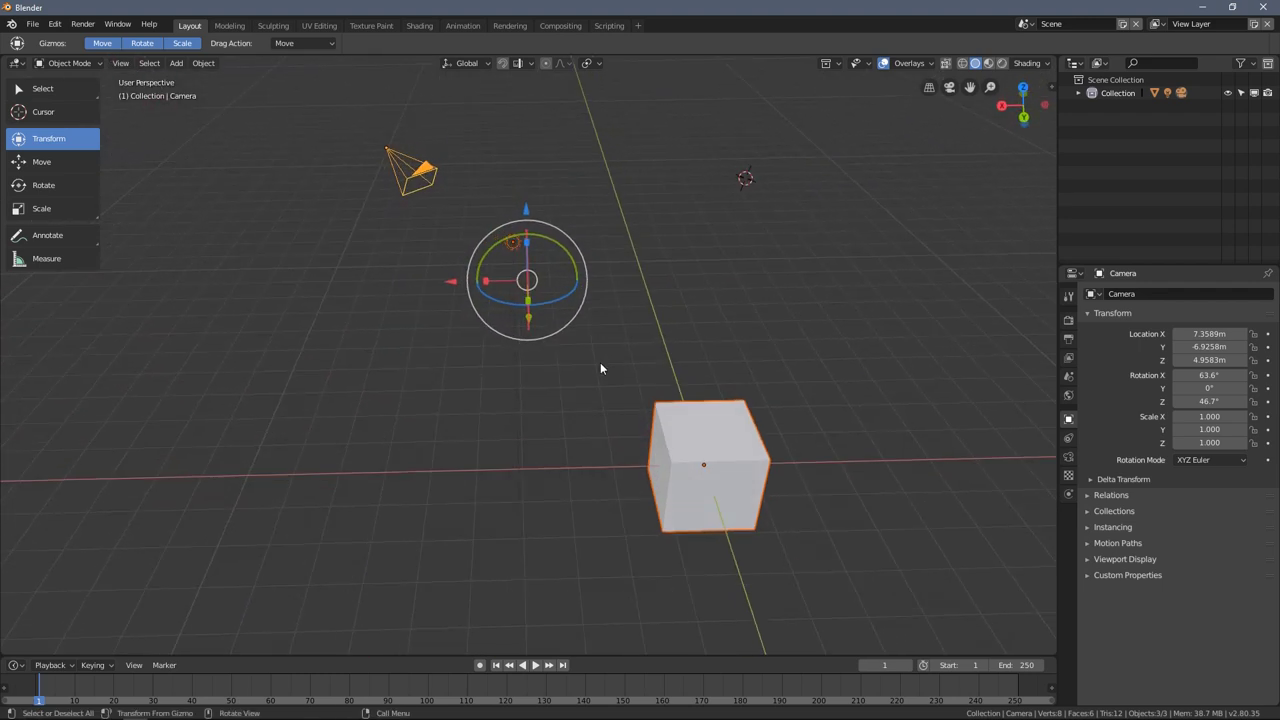
# - Click empty space to deselect the camera and cube
pyautogui.click(476, 375)
pyautogui.moveTo(476, 375); pyautogui.dragTo(600, 437, button='middle')
pyautogui.click(120, 63)
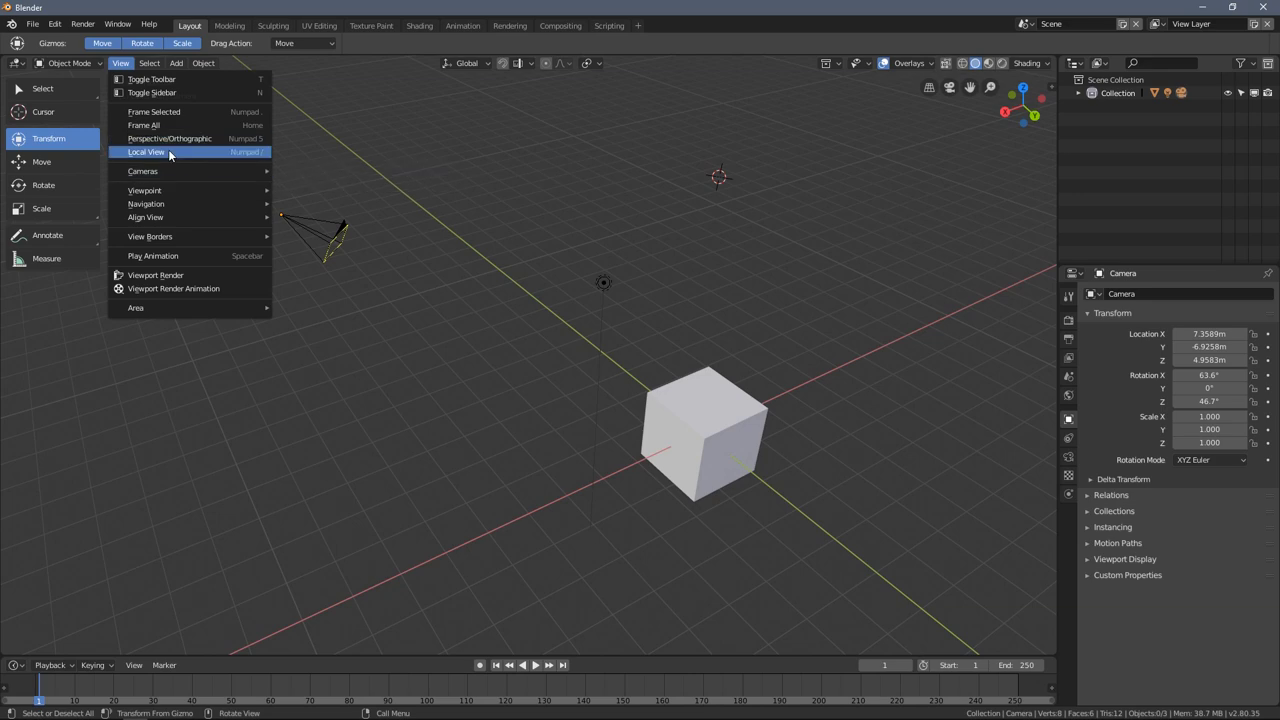
# - Select the cube and isolate it in Local View, hiding the camera and light
pyautogui.click(720, 424)
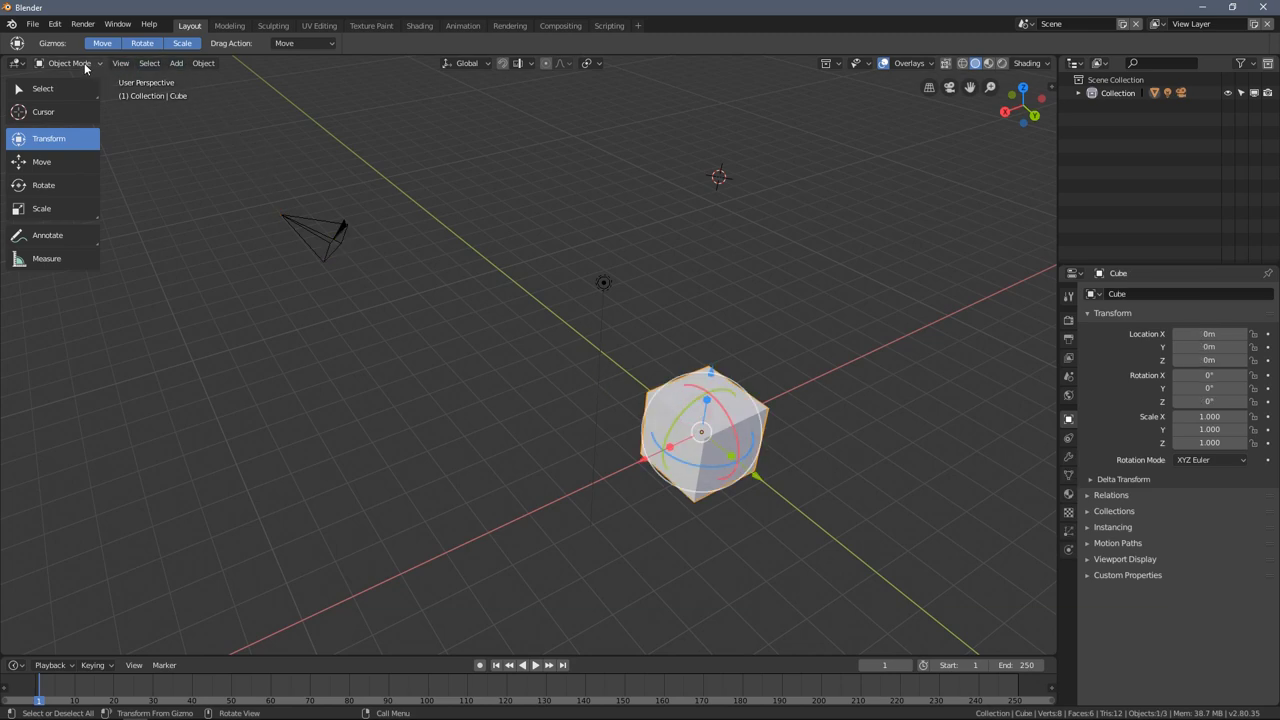
pyautogui.click(120, 63)
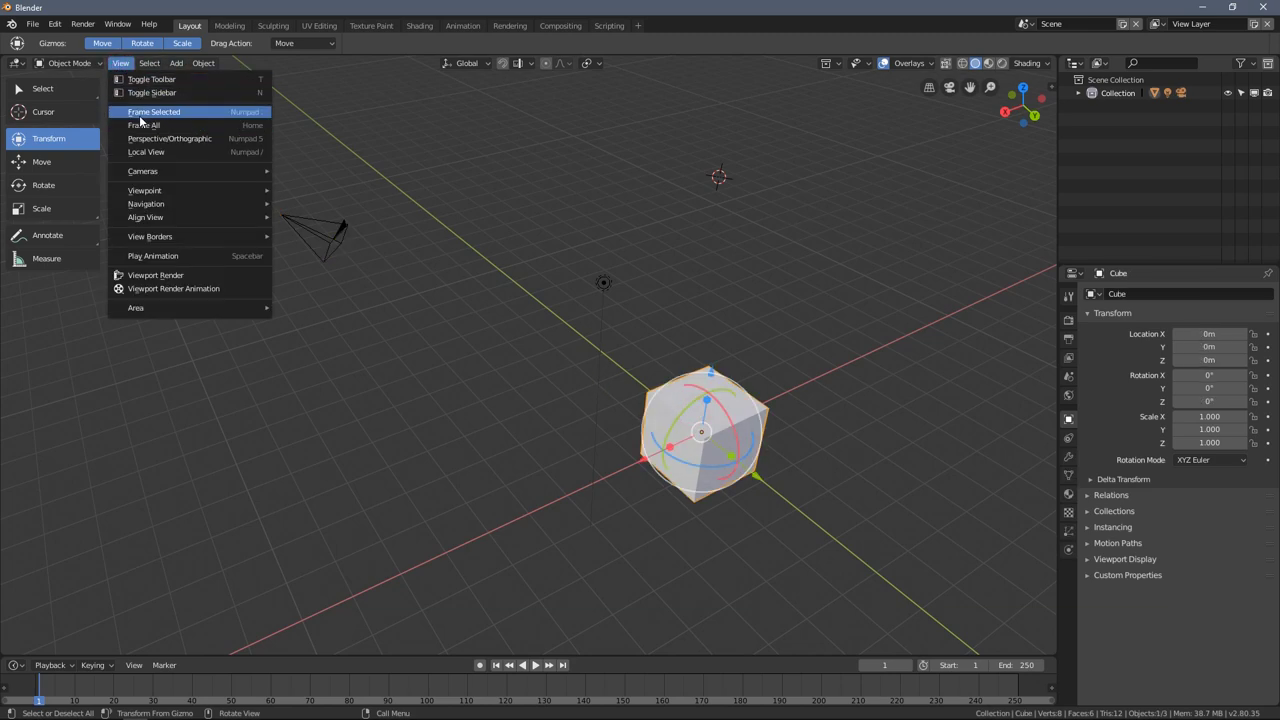
pyautogui.click(211, 153)
# - Zoom and orbit around the isolated cube to inspect it from several angles
pyautogui.scroll(-10, 463, 258)
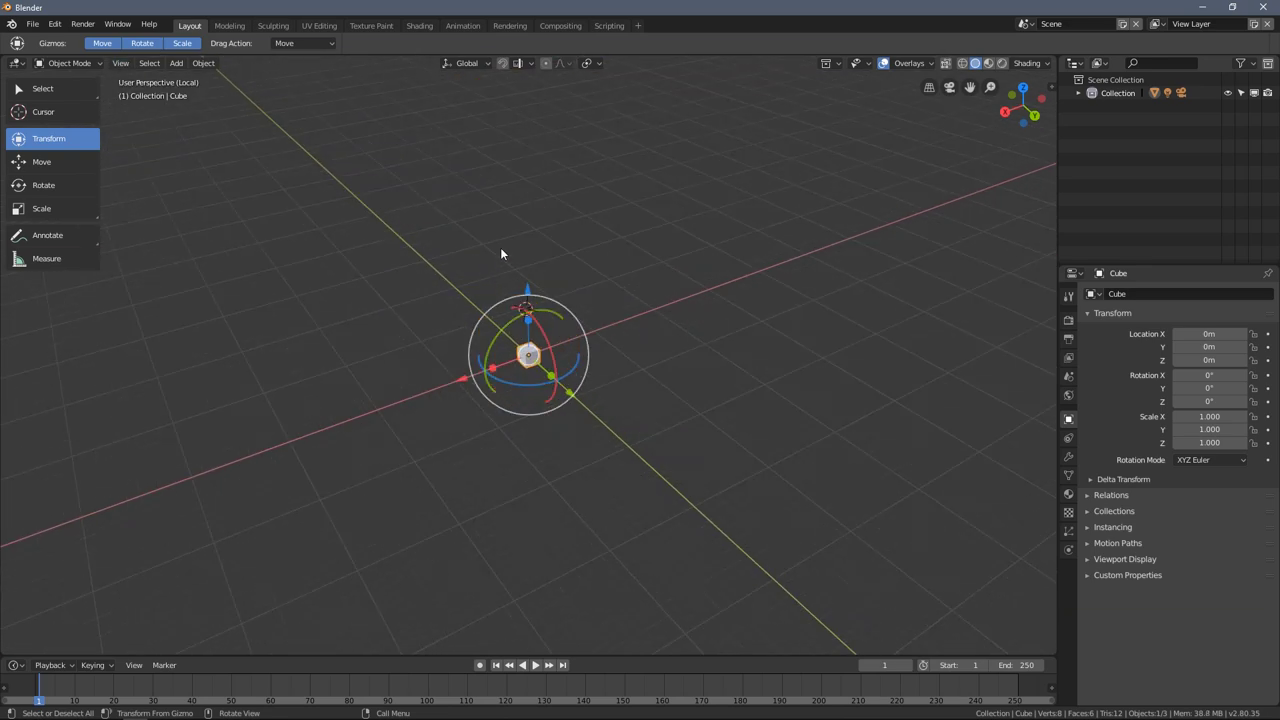
pyautogui.scroll(5, 545, 210)
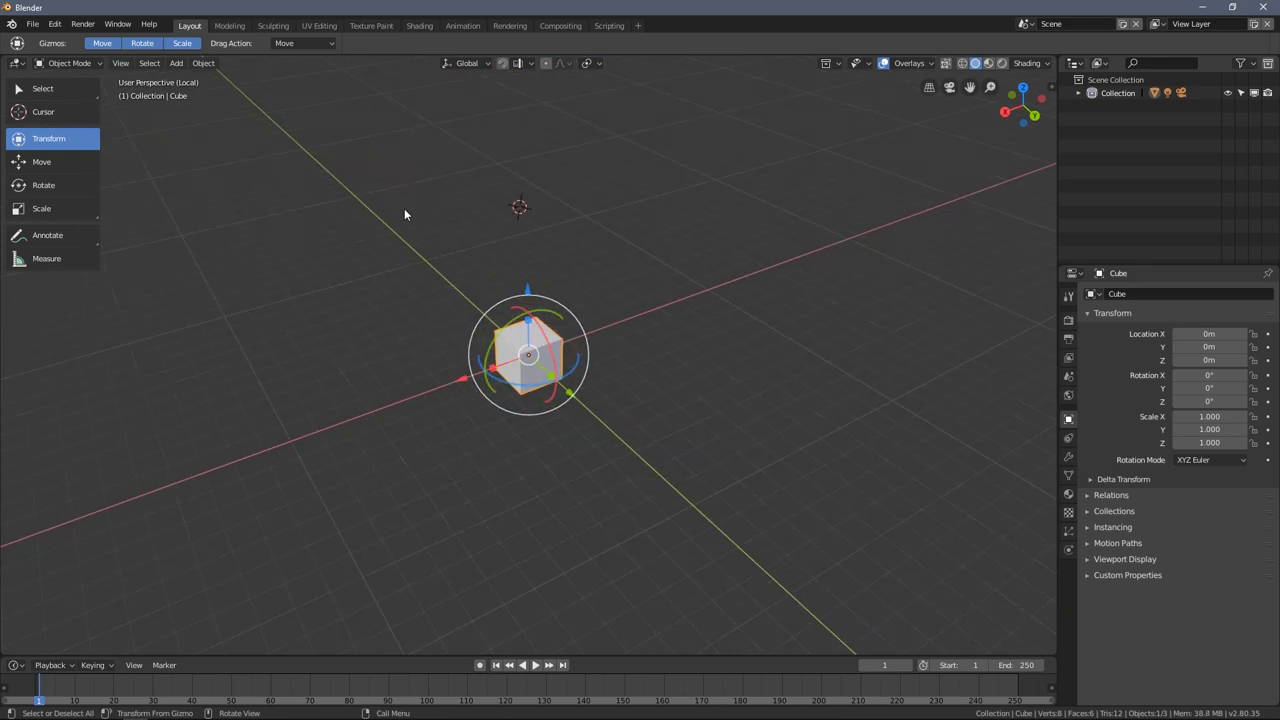
pyautogui.scroll(7, 562, 368)
pyautogui.moveTo(562, 368); pyautogui.dragTo(596, 360, button='middle')
pyautogui.scroll(4, 596, 360)
pyautogui.scroll(-4, 460, 309)
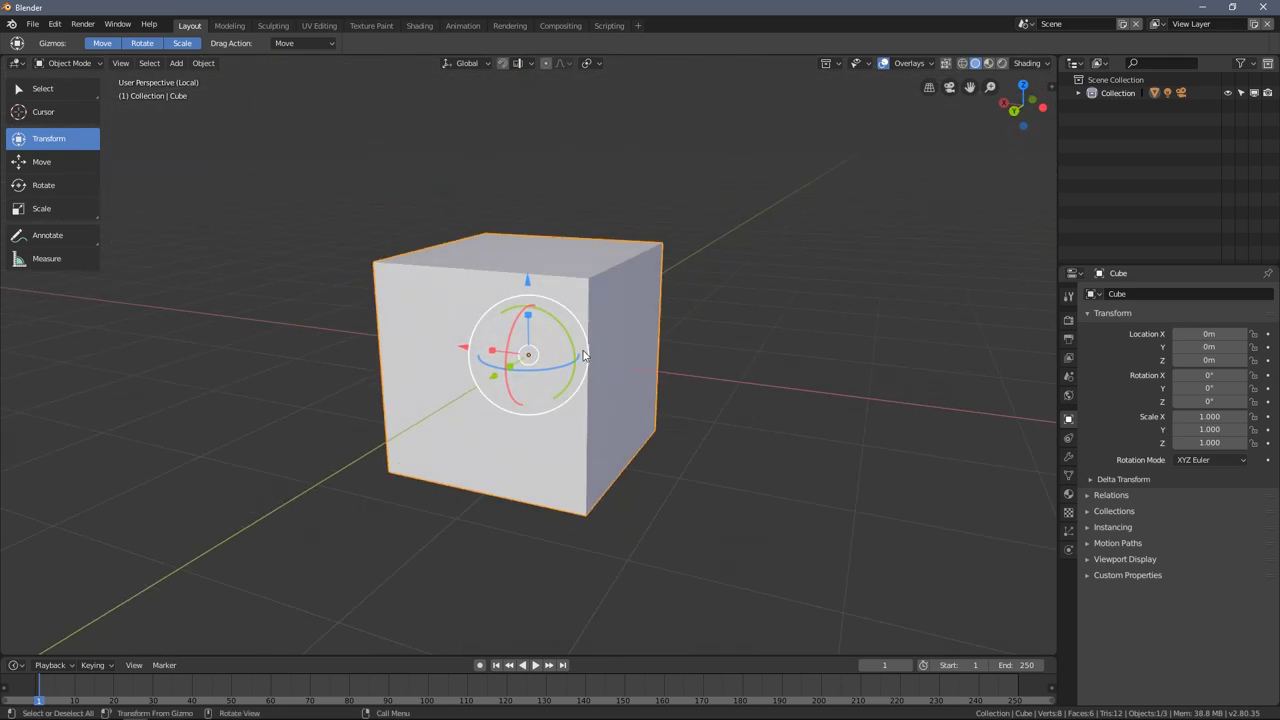
pyautogui.moveTo(428, 275); pyautogui.dragTo(656, 334, button='middle')
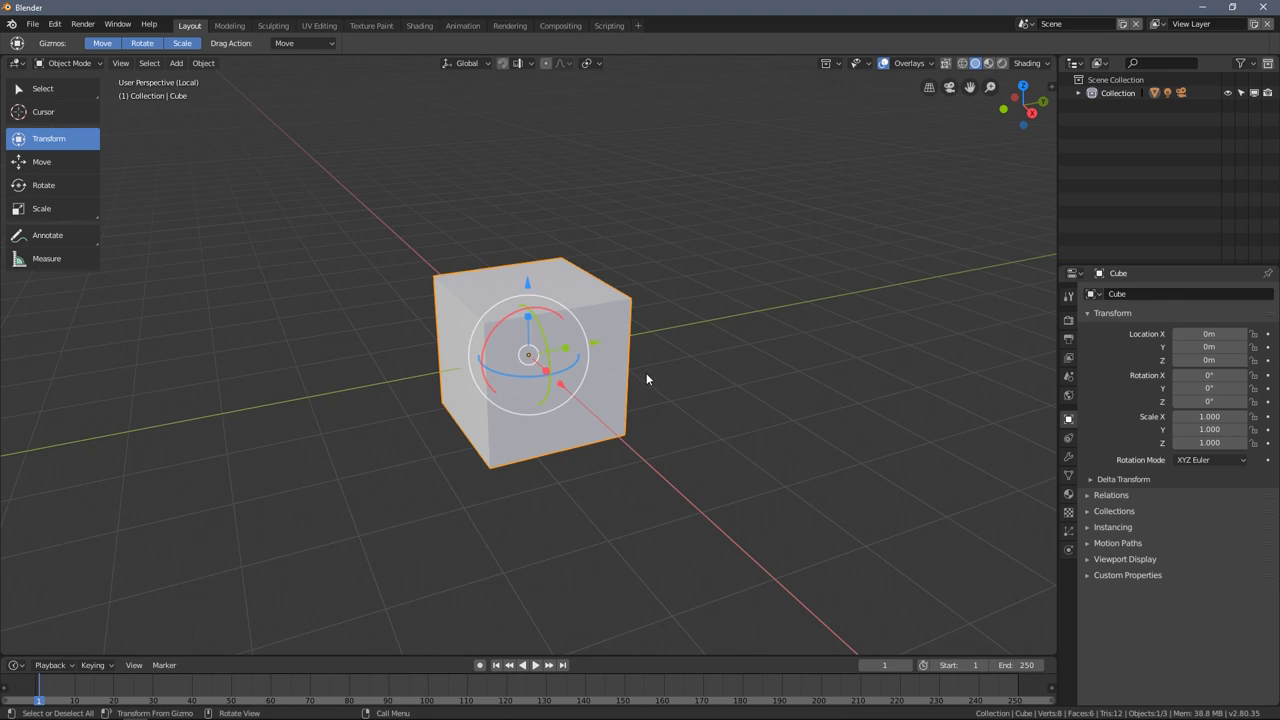
pyautogui.scroll(-4, 646, 378)
pyautogui.moveTo(566, 363); pyautogui.dragTo(551, 372, button='middle')
pyautogui.scroll(4, 520, 330)
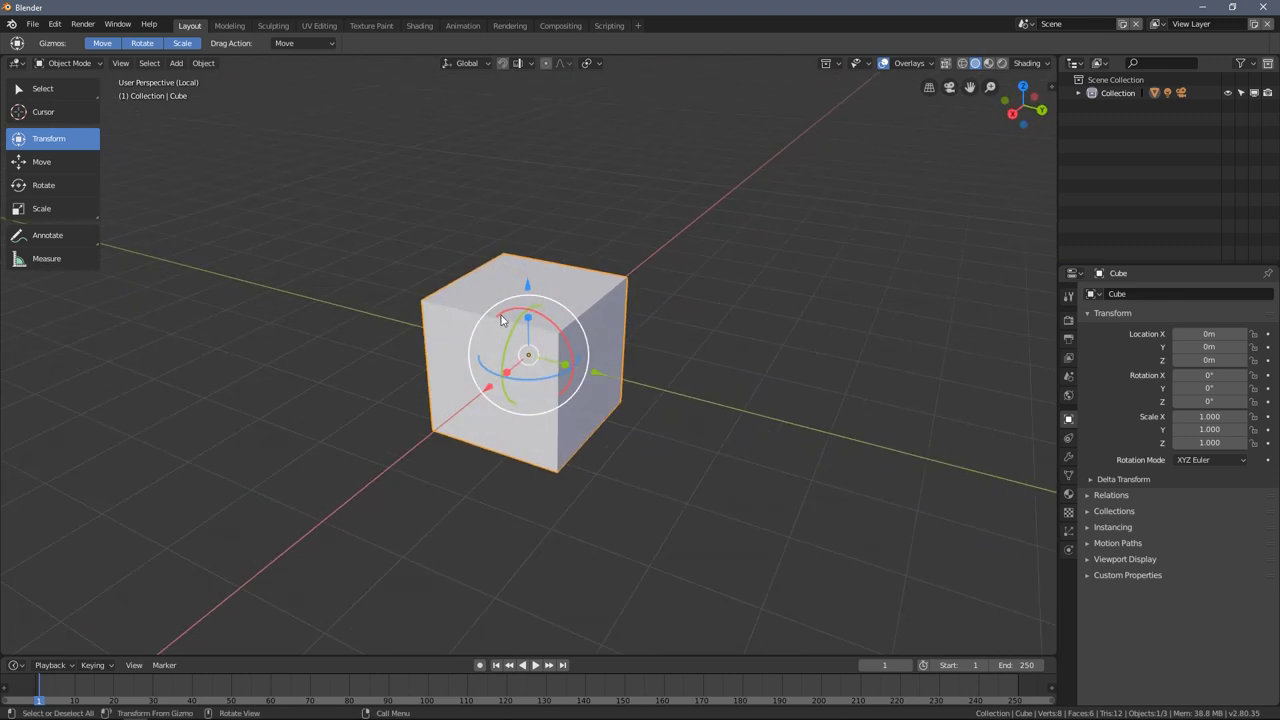
pyautogui.moveTo(501, 315); pyautogui.dragTo(470, 340, button='middle')
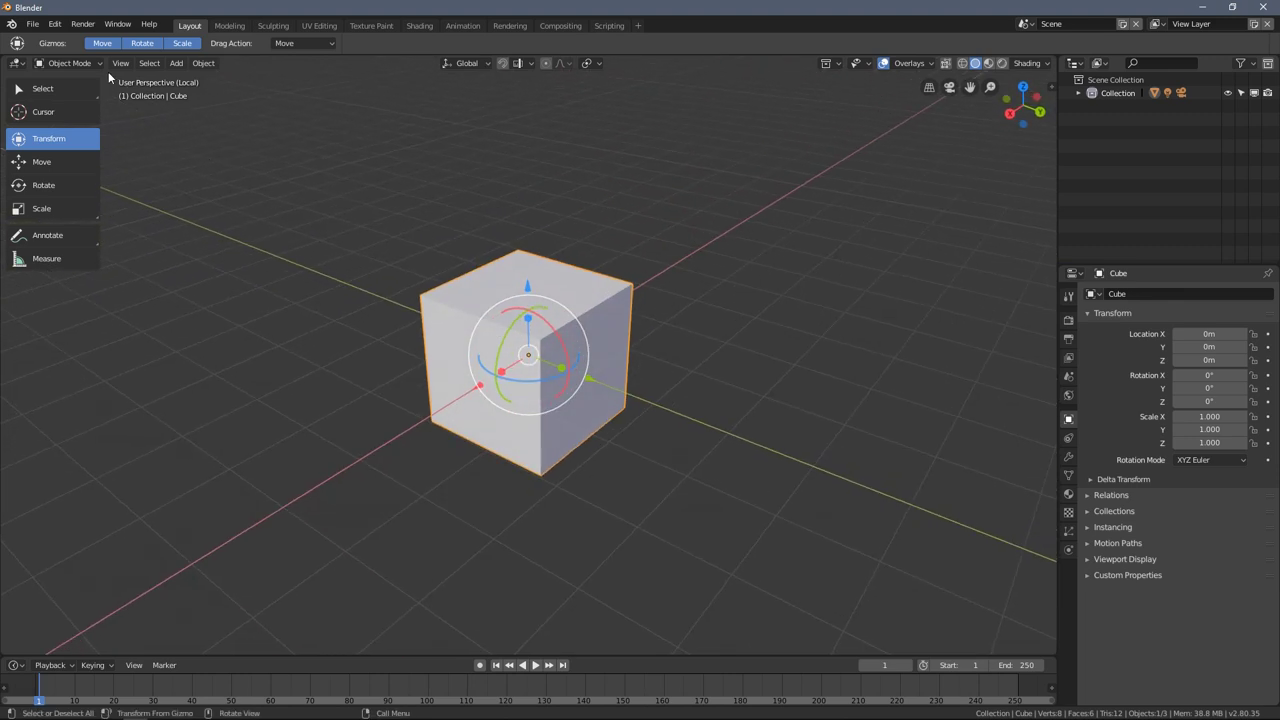
pyautogui.click(120, 63)
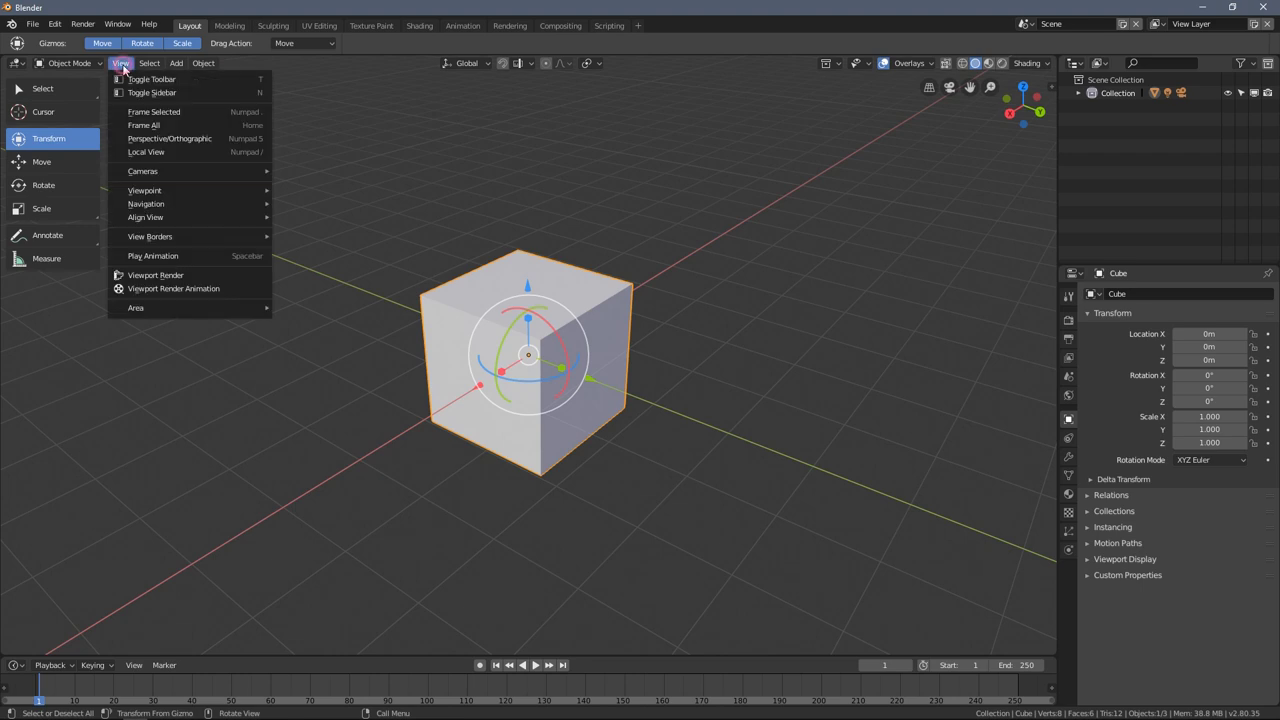
# - Exit Local View to show the whole scene and Frame Selected on the cube
pyautogui.click(184, 150)
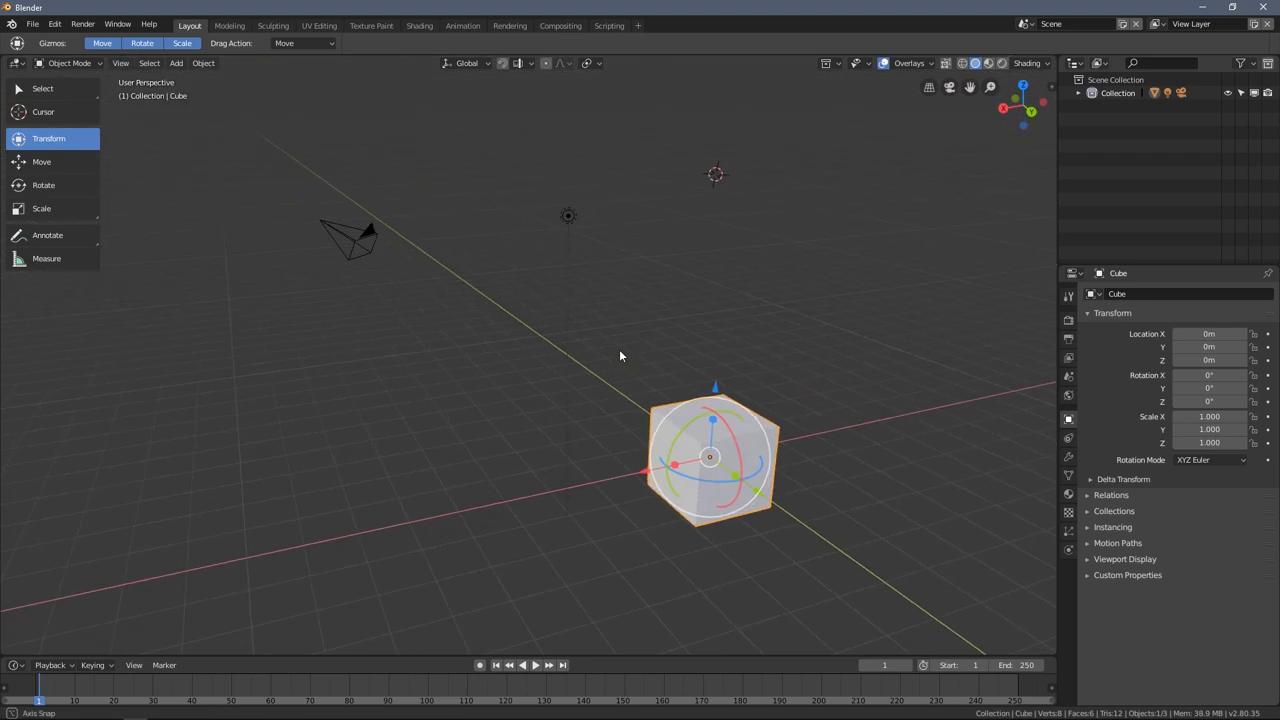
pyautogui.click(121, 64)
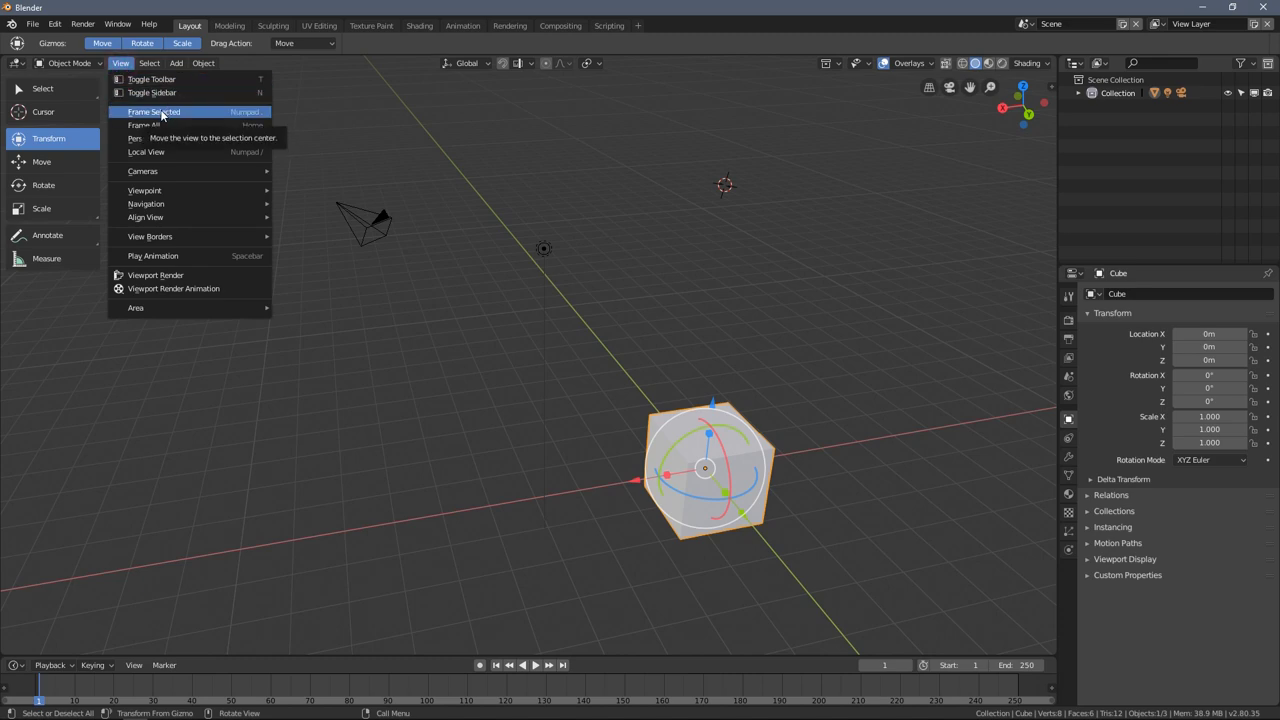
pyautogui.click(206, 113)
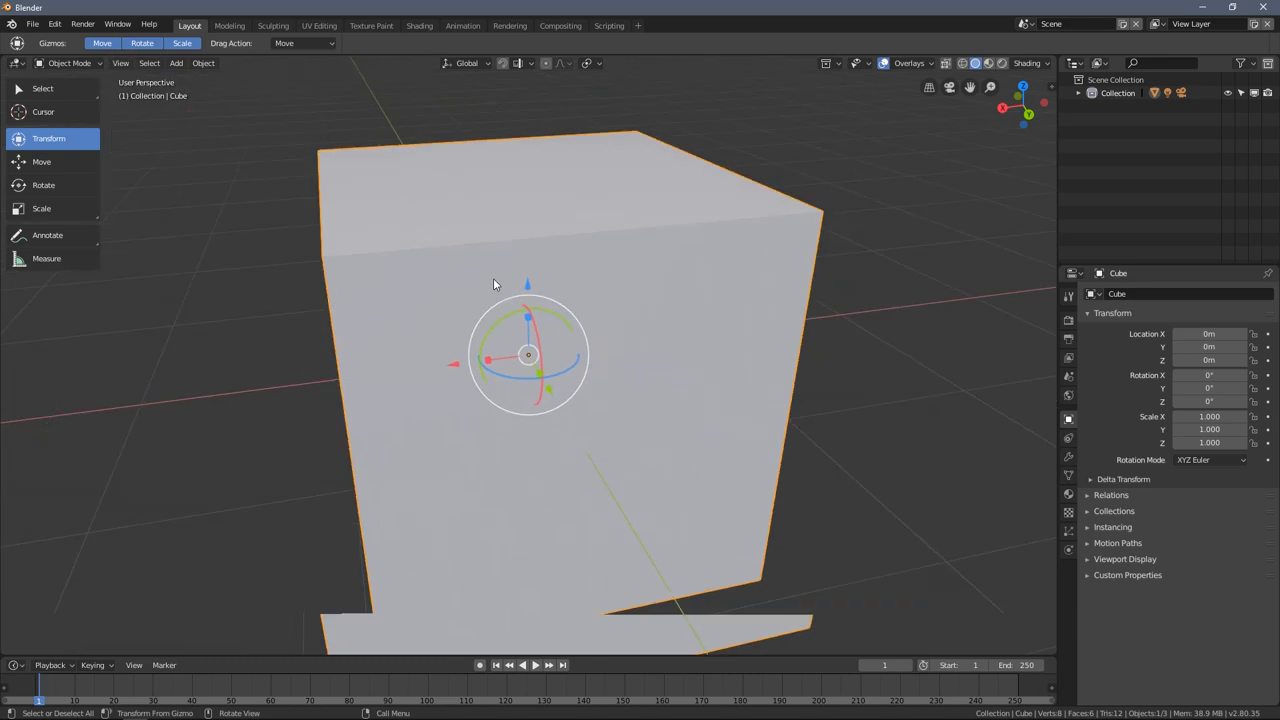
pyautogui.scroll(-5, 410, 248)
pyautogui.moveTo(410, 248); pyautogui.dragTo(470, 284, button='middle')
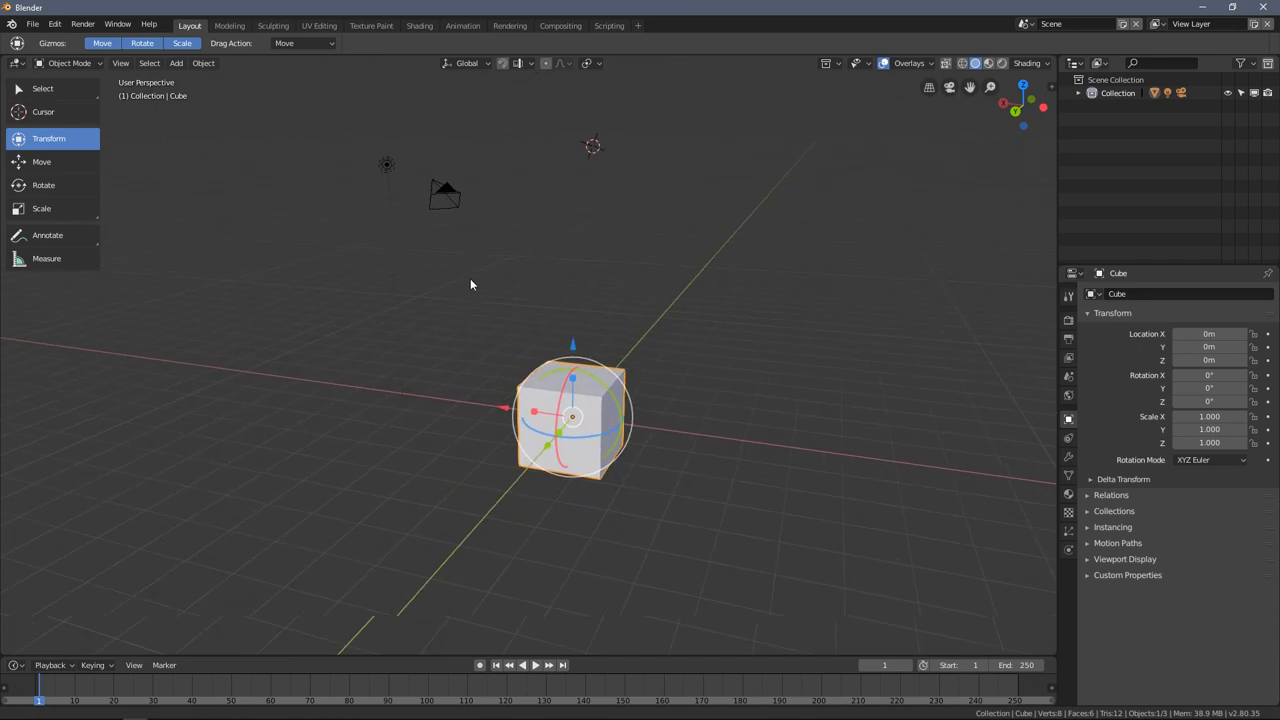
# - Select the camera and light together, frame them with Numpad ., then clear the selection
pyautogui.click(445, 195)
pyautogui.click(380, 175)
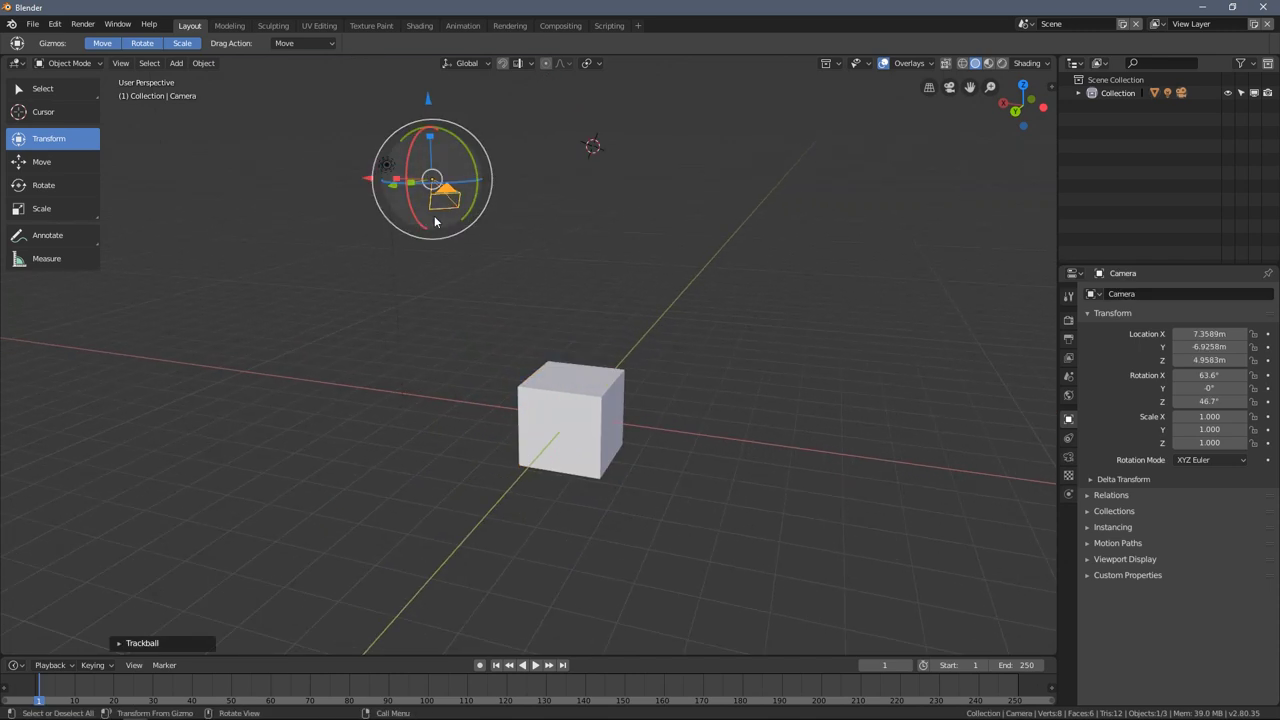
pyautogui.moveTo(437, 223); pyautogui.dragTo(434, 229, button='middle')
pyautogui.keyDown('shift'); pyautogui.click(384, 188); pyautogui.keyUp('shift')
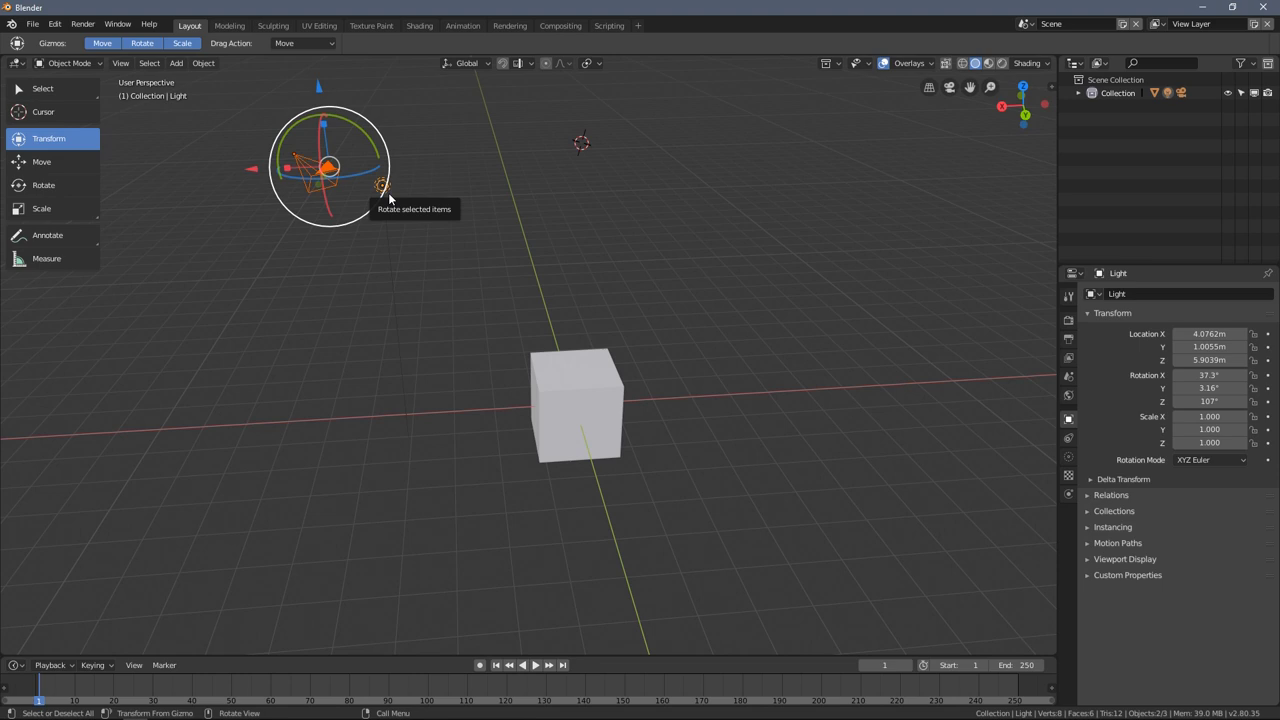
pyautogui.press('KP_Decimal')
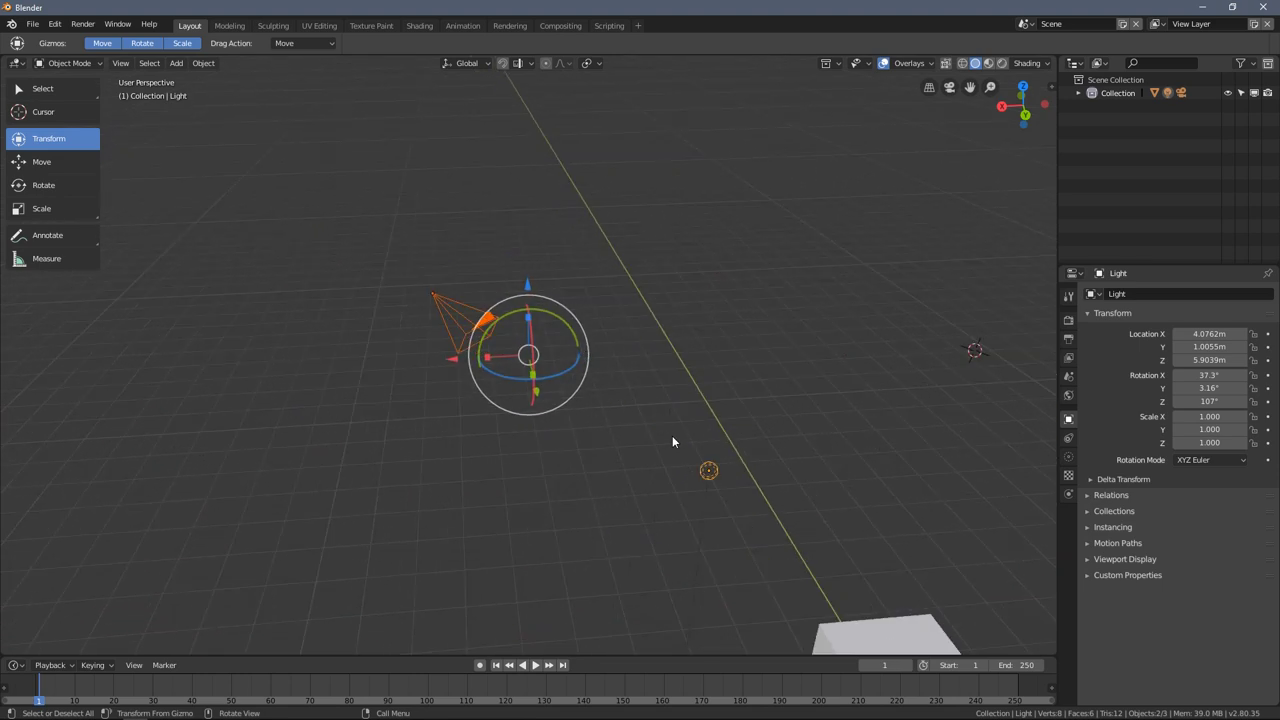
pyautogui.moveTo(672, 441); pyautogui.dragTo(663, 291, button='middle')
pyautogui.click(737, 380)
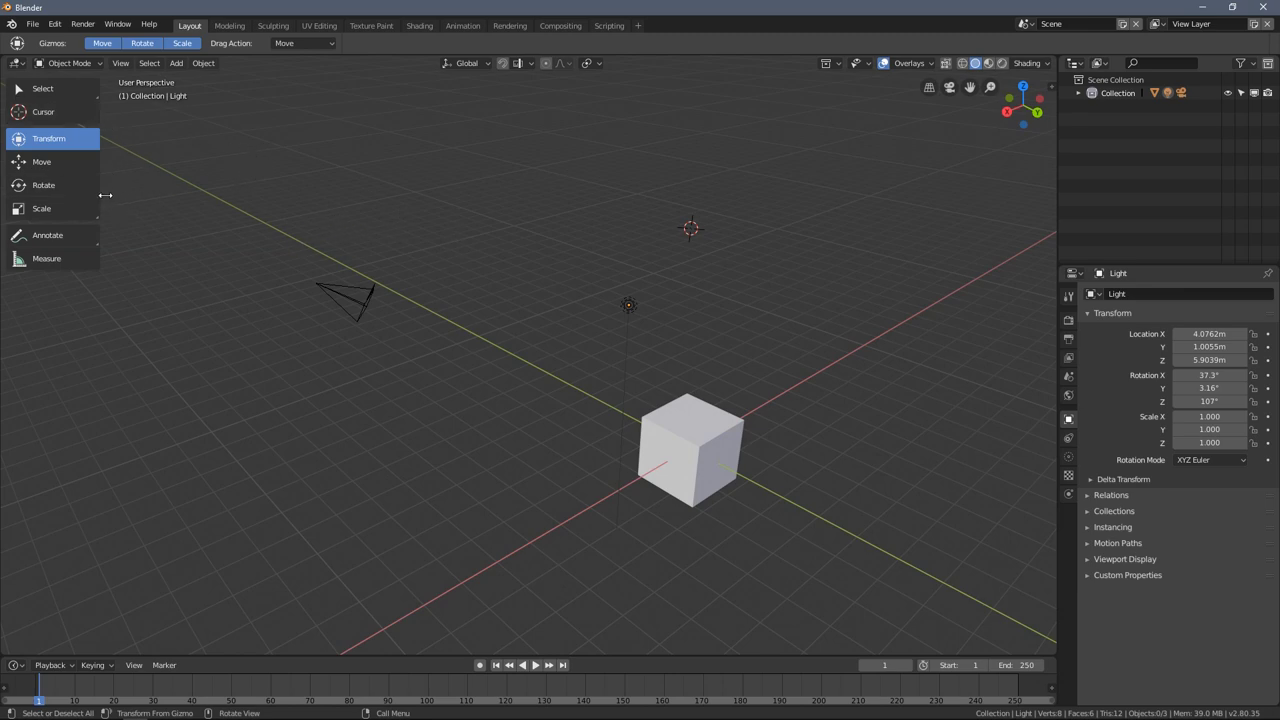
# - Select the cube, frame it with Numpad ., and zoom out to show the camera and light
pyautogui.moveTo(371, 243); pyautogui.dragTo(510, 303, button='middle')
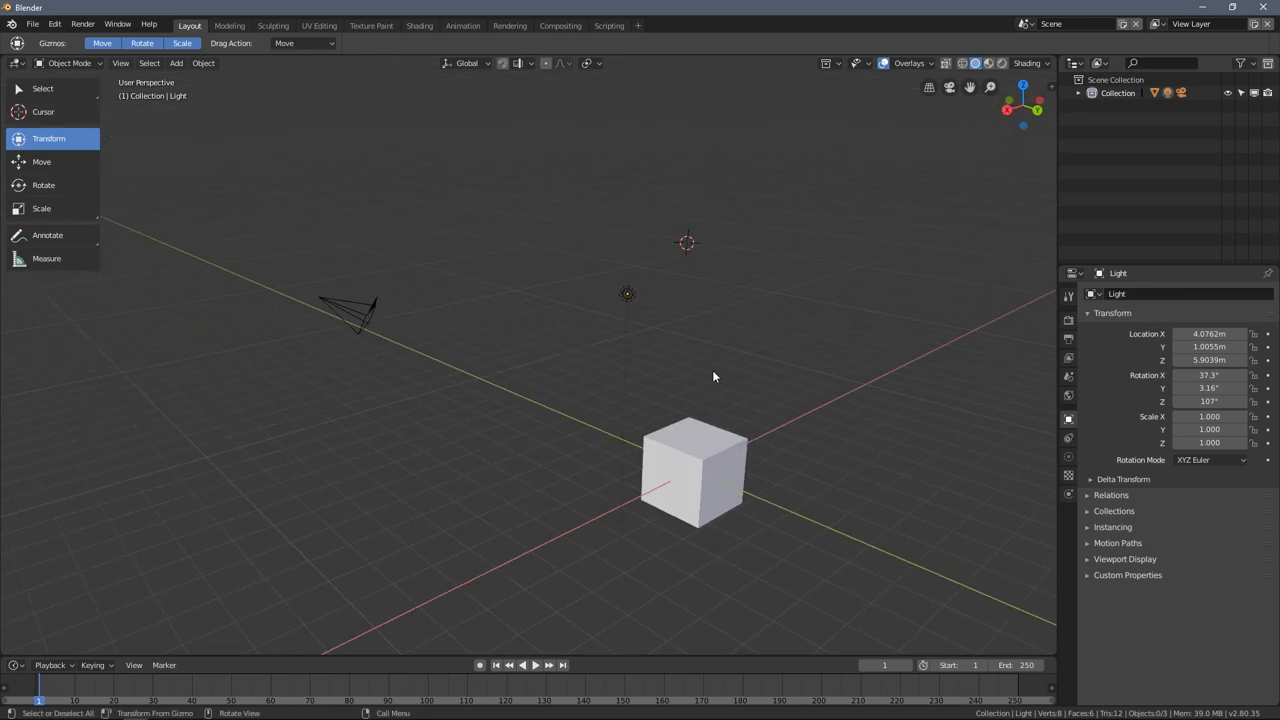
pyautogui.moveTo(712, 376); pyautogui.dragTo(644, 417, button='middle')
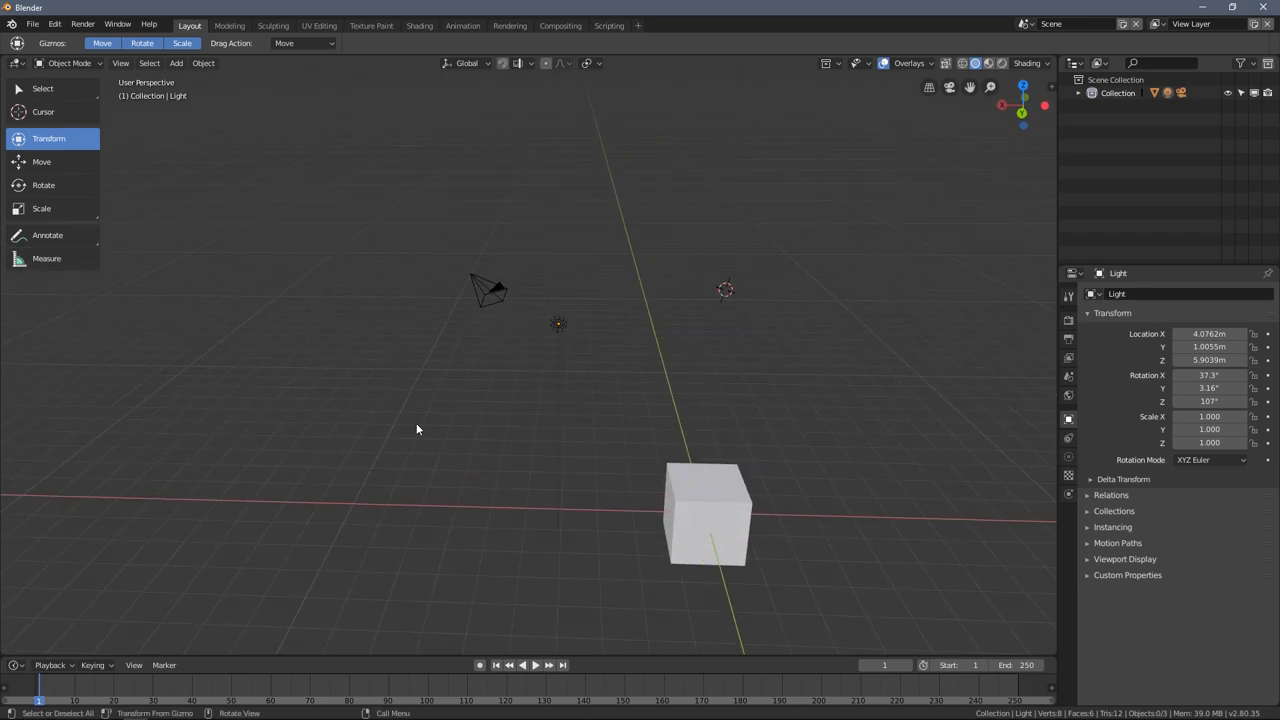
pyautogui.moveTo(417, 428); pyautogui.dragTo(603, 394, button='middle')
pyautogui.click(537, 305)
pyautogui.click(691, 470)
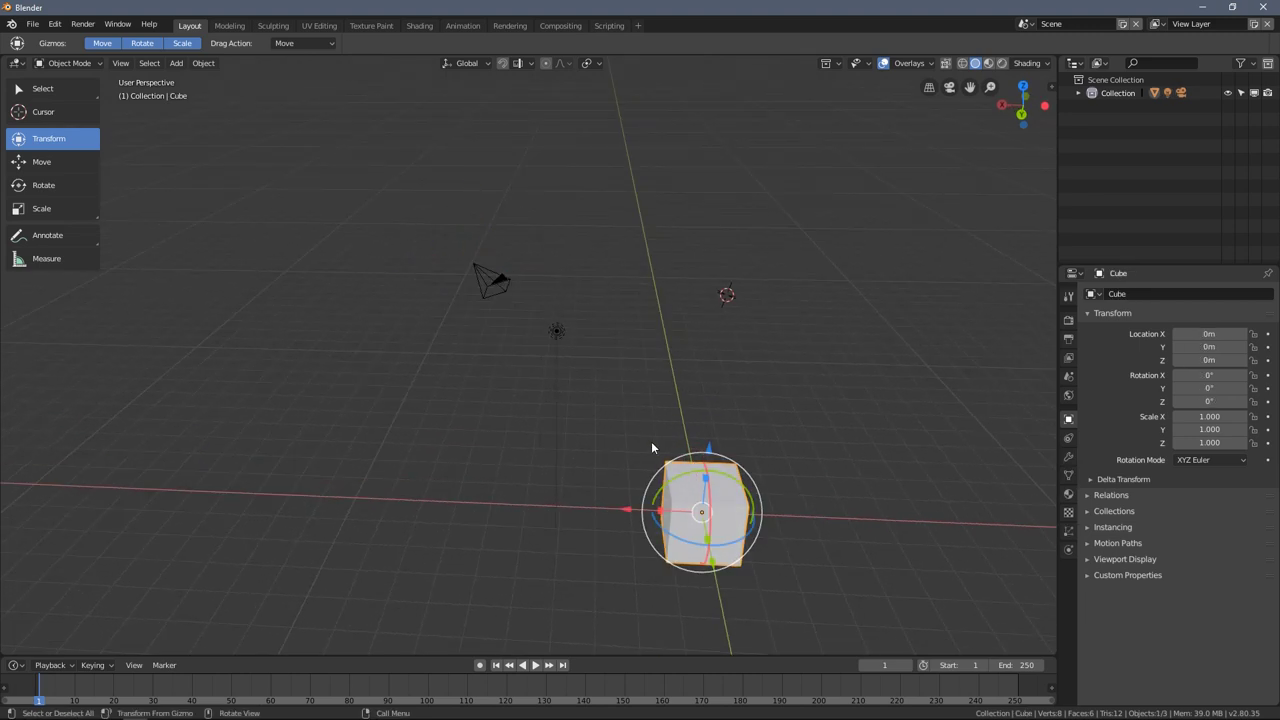
pyautogui.press('KP_Decimal')
pyautogui.scroll(-6, 487, 393)
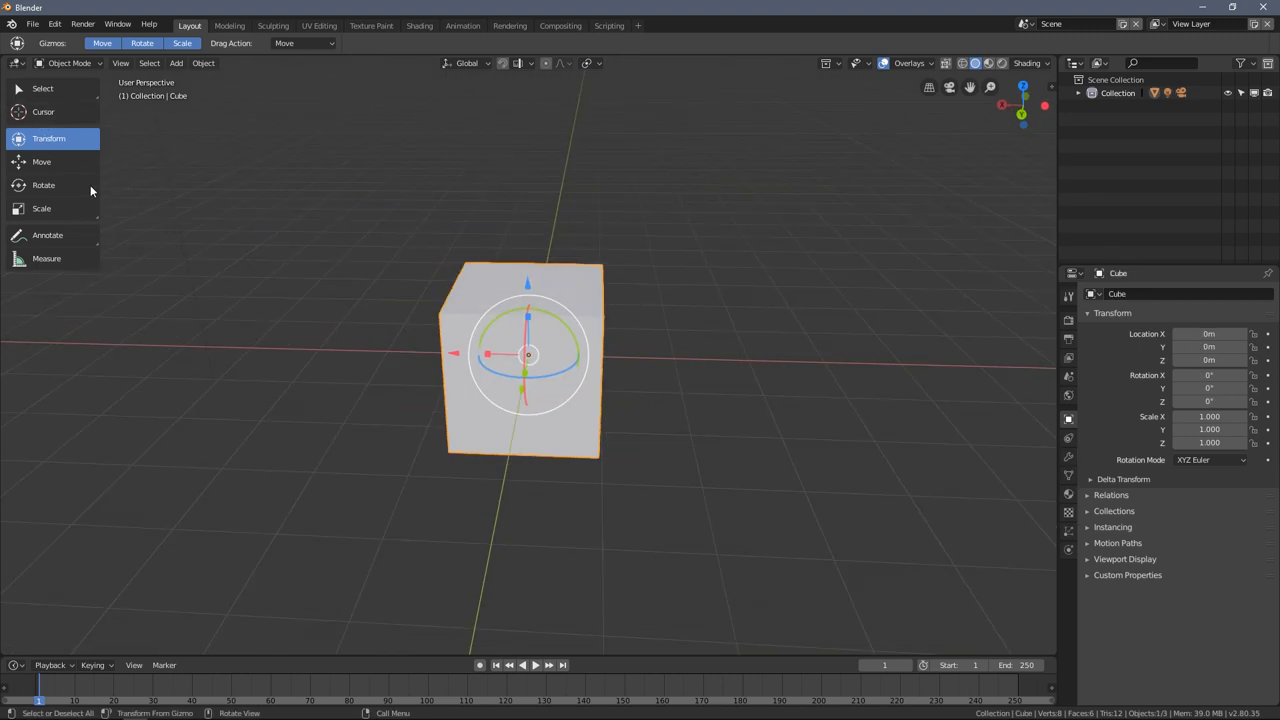
pyautogui.scroll(-5, 306, 220)
pyautogui.moveTo(349, 226); pyautogui.dragTo(340, 280, button='middle')
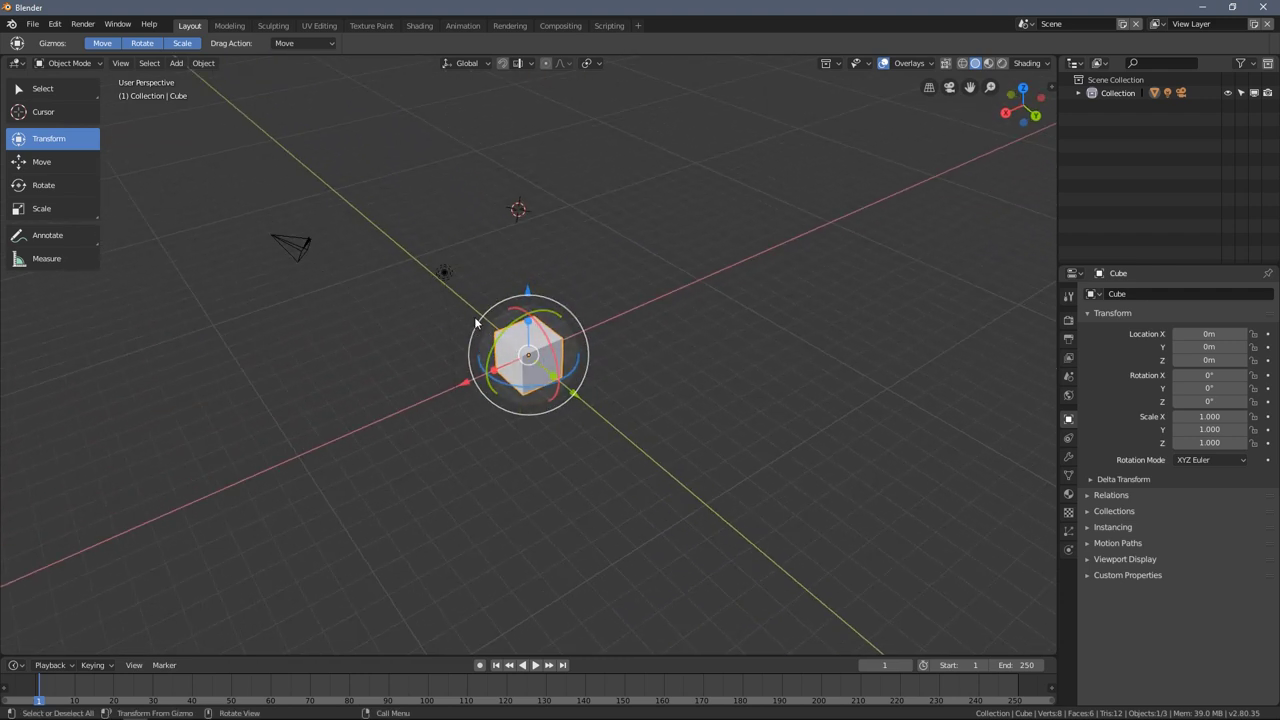
pyautogui.moveTo(478, 324); pyautogui.dragTo(489, 316, button='middle')
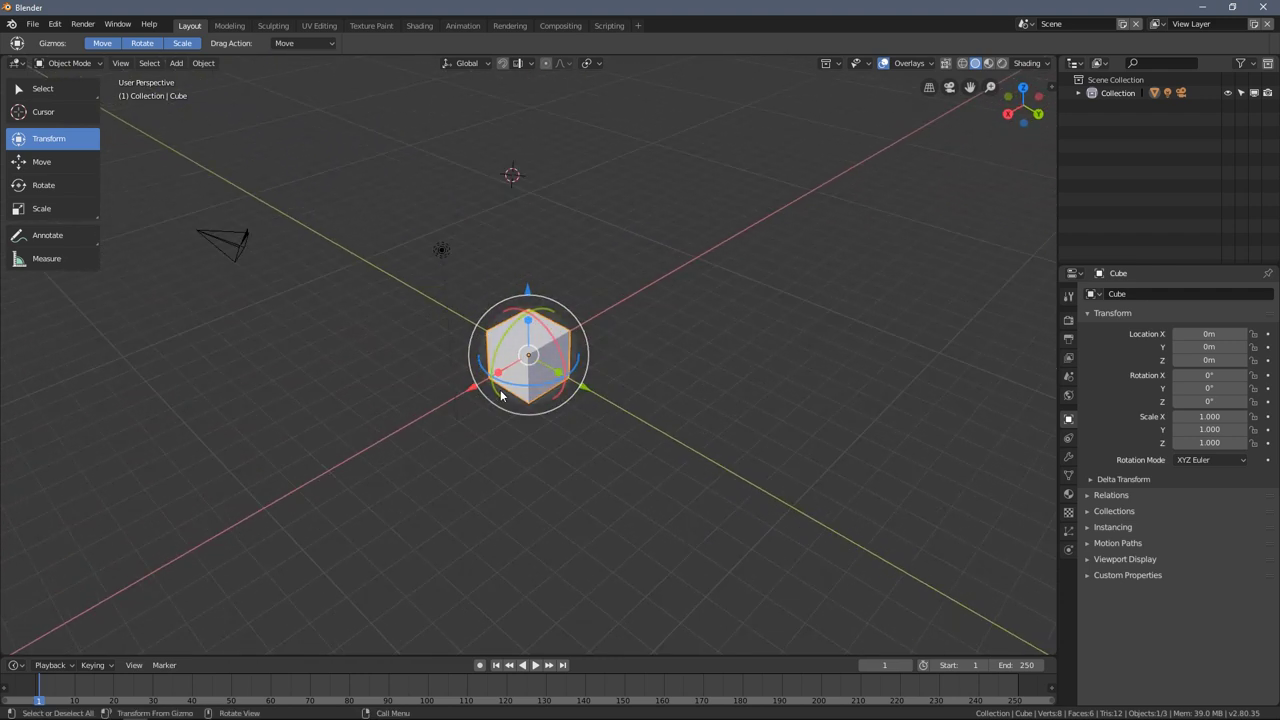